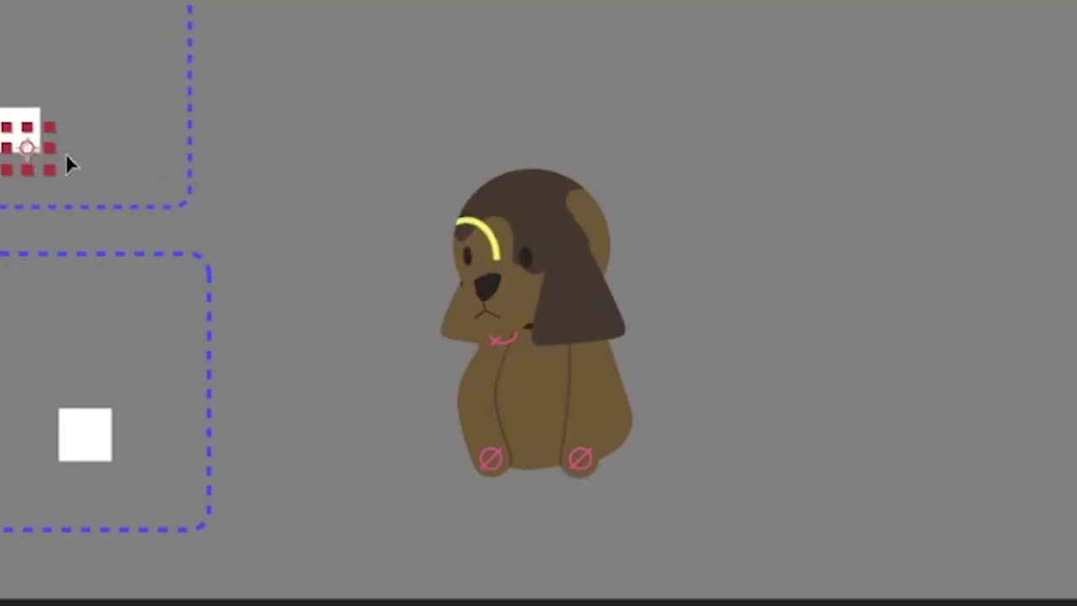
# Test the dog rig by moving the face and body-angle controllers across and beyond their boxes, and undo the last body-angle moves.
pyautogui.moveTo(60, 38); pyautogui.dragTo(85, 83)
pyautogui.click(85, 434)
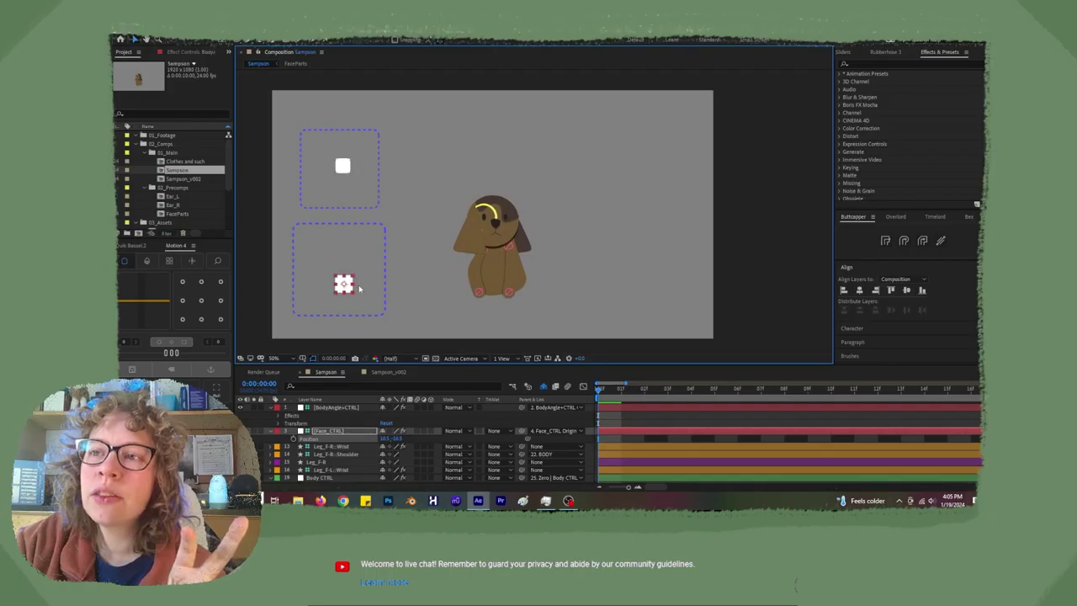
pyautogui.moveTo(349, 286); pyautogui.dragTo(383, 257)
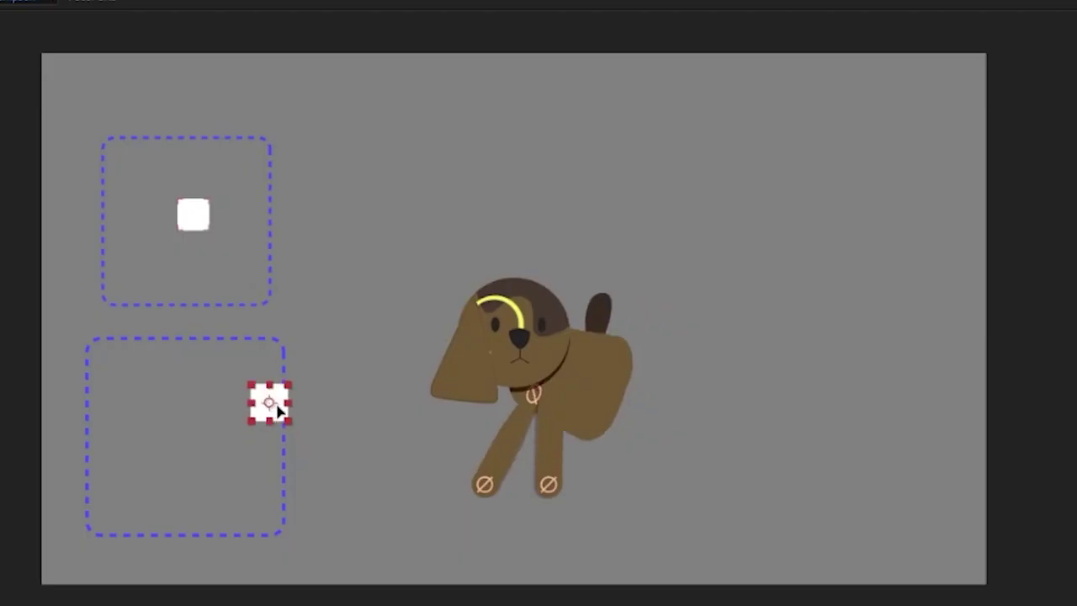
pyautogui.moveTo(281, 411); pyautogui.dragTo(94, 399)
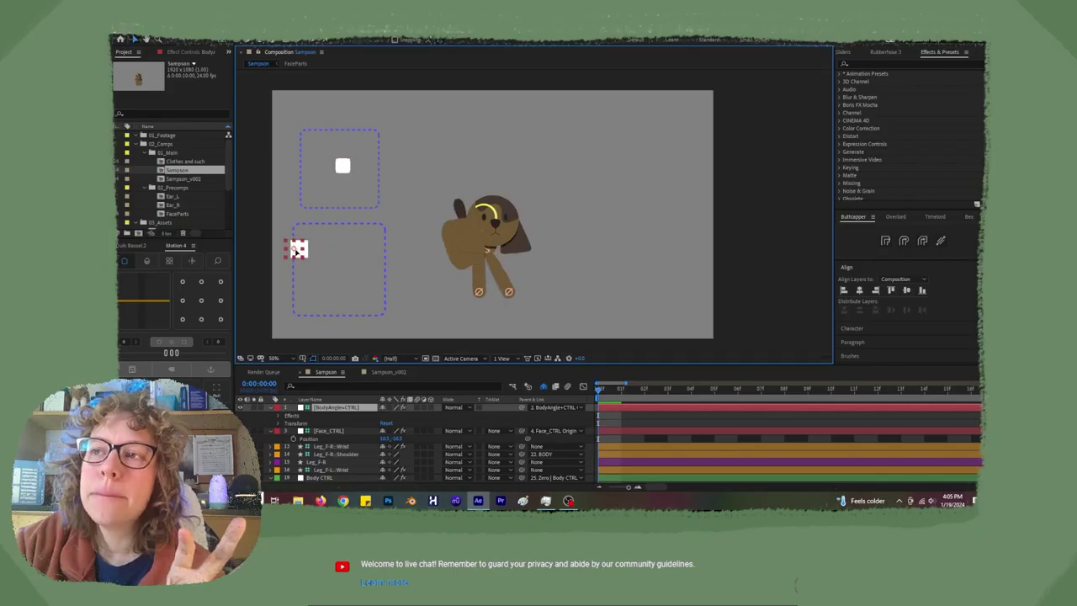
pyautogui.moveTo(295, 250); pyautogui.dragTo(294, 249)
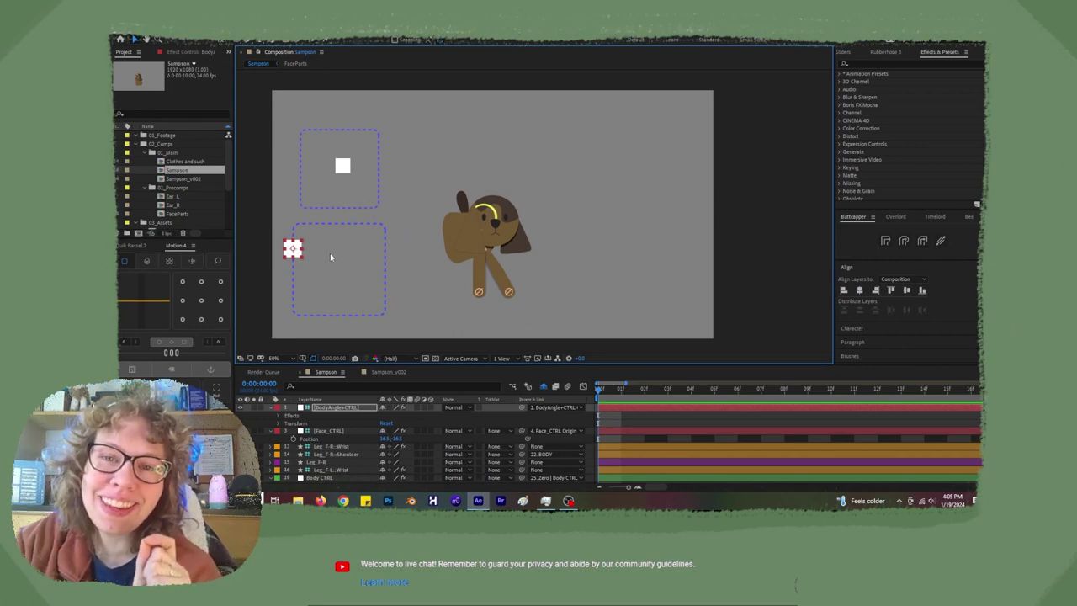
pyautogui.moveTo(295, 249); pyautogui.dragTo(427, 259)
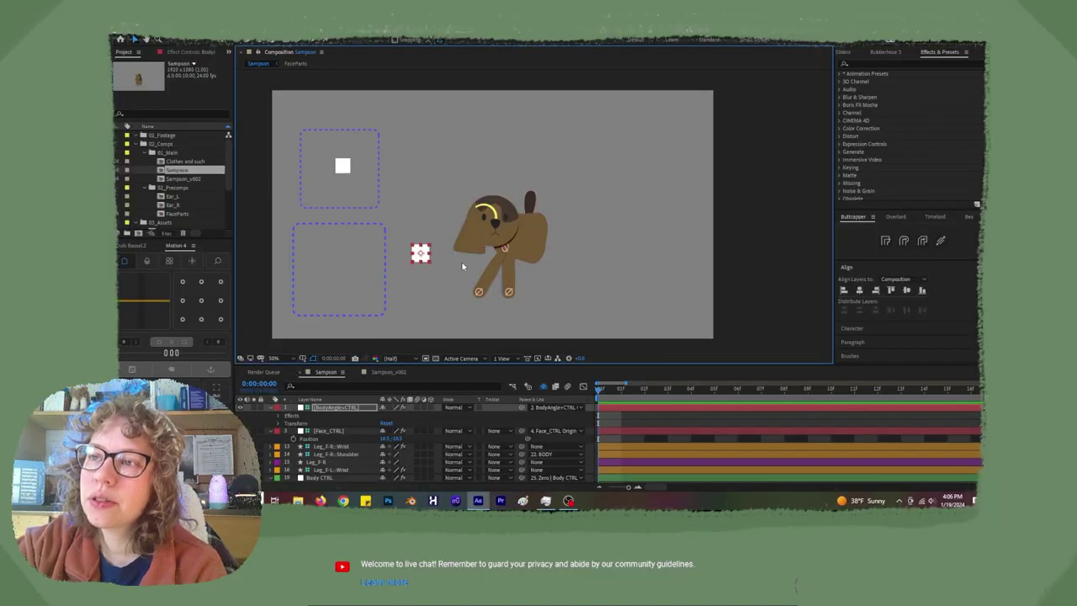
pyautogui.moveTo(422, 257); pyautogui.dragTo(270, 268)
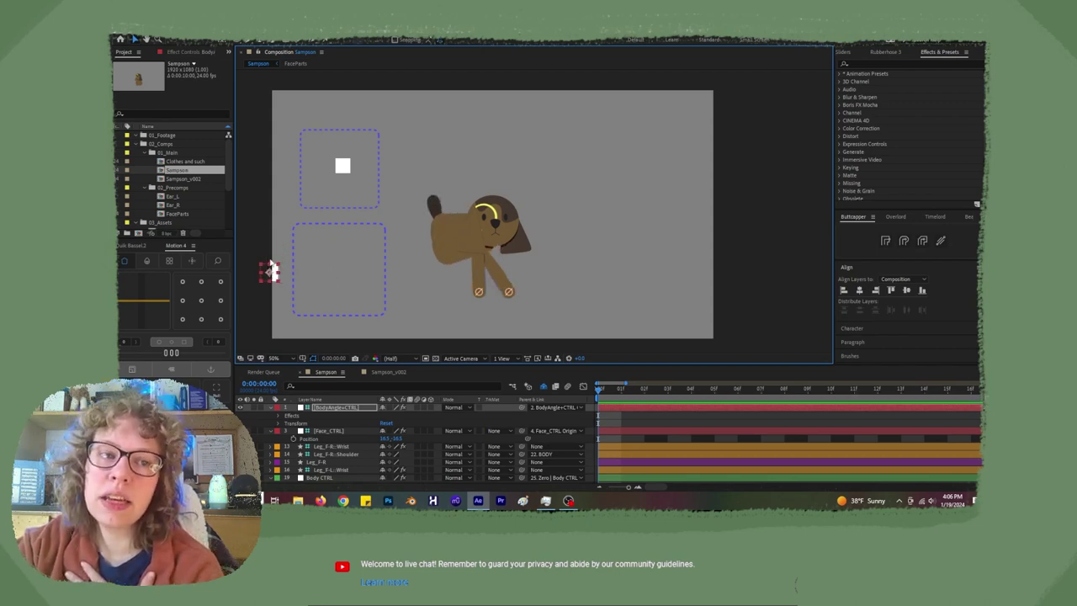
pyautogui.hotkey('ctrl', 'z')
pyautogui.scroll(-3, 182, 194)
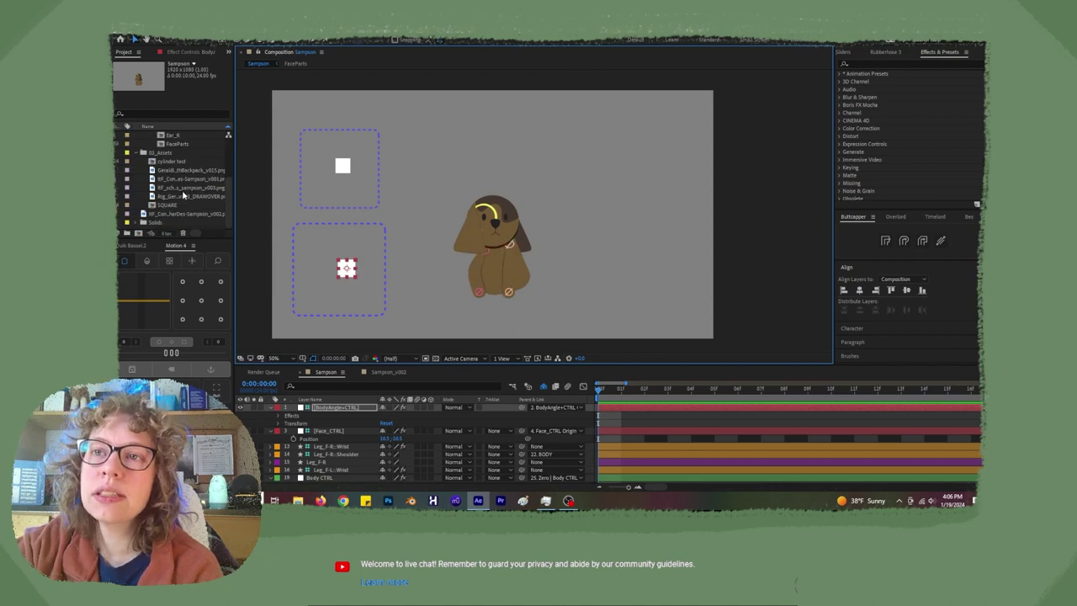
pyautogui.scroll(5, 202, 220)
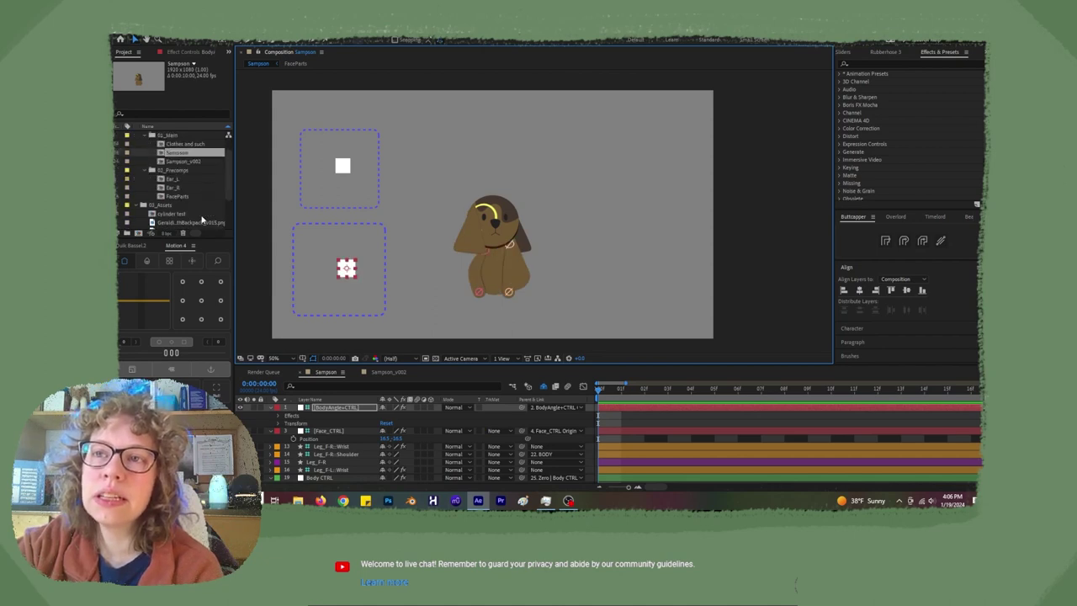
pyautogui.click(191, 170)
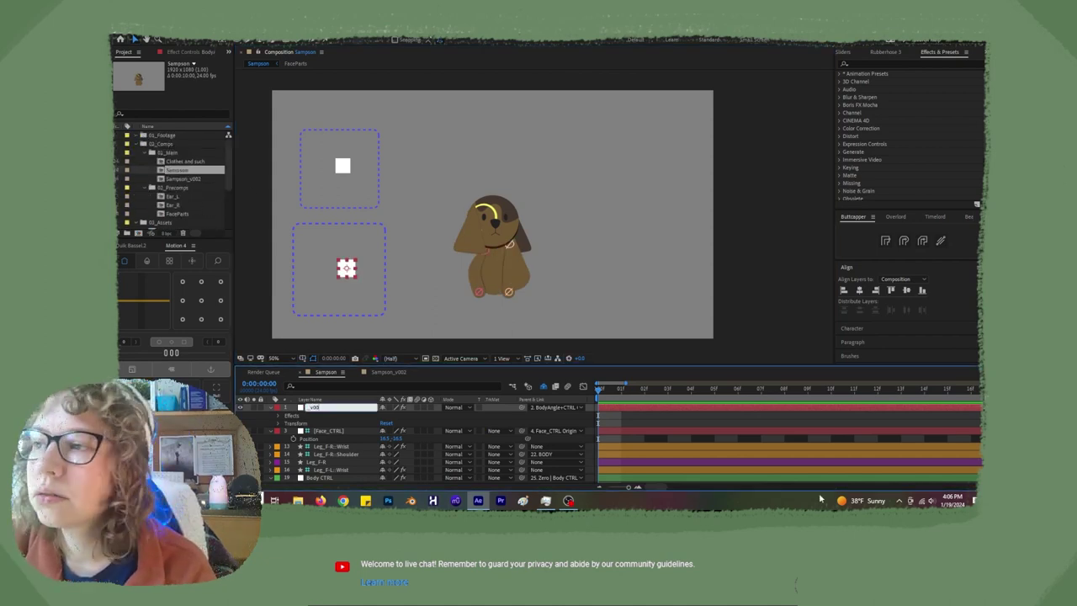
pyautogui.press('Escape')
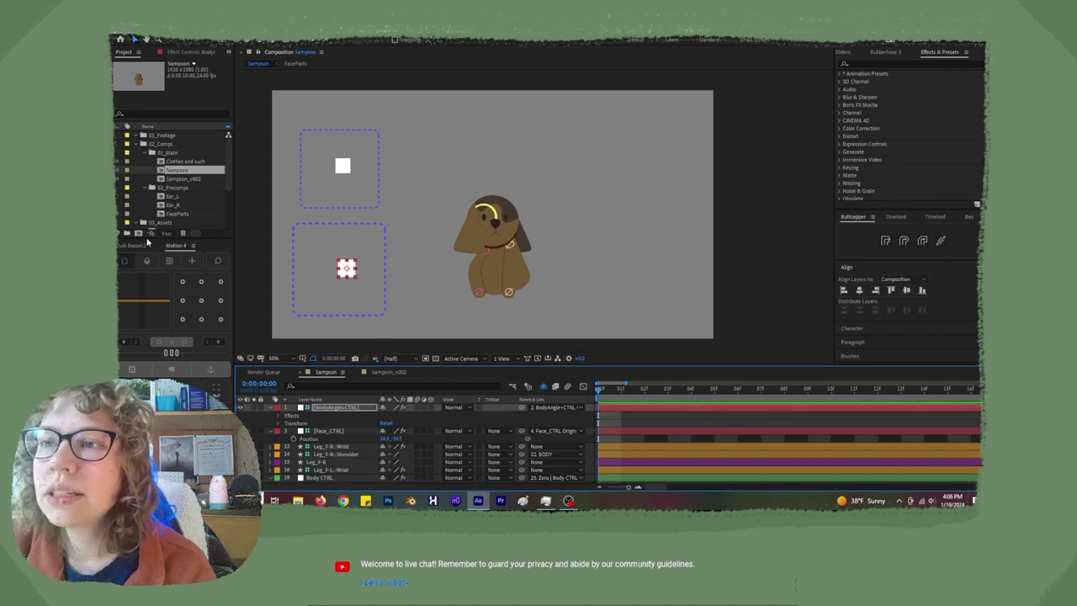
# Rename the Sampson composition in the project as Sampson_v001.
pyautogui.click(183, 171)
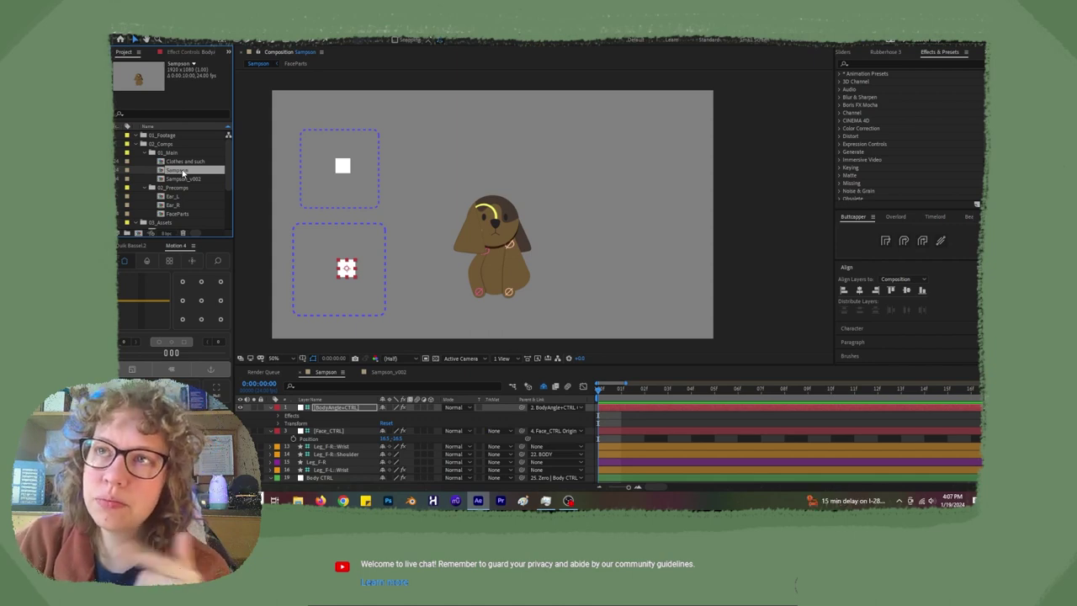
pyautogui.press('Return')
pyautogui.press('Right')
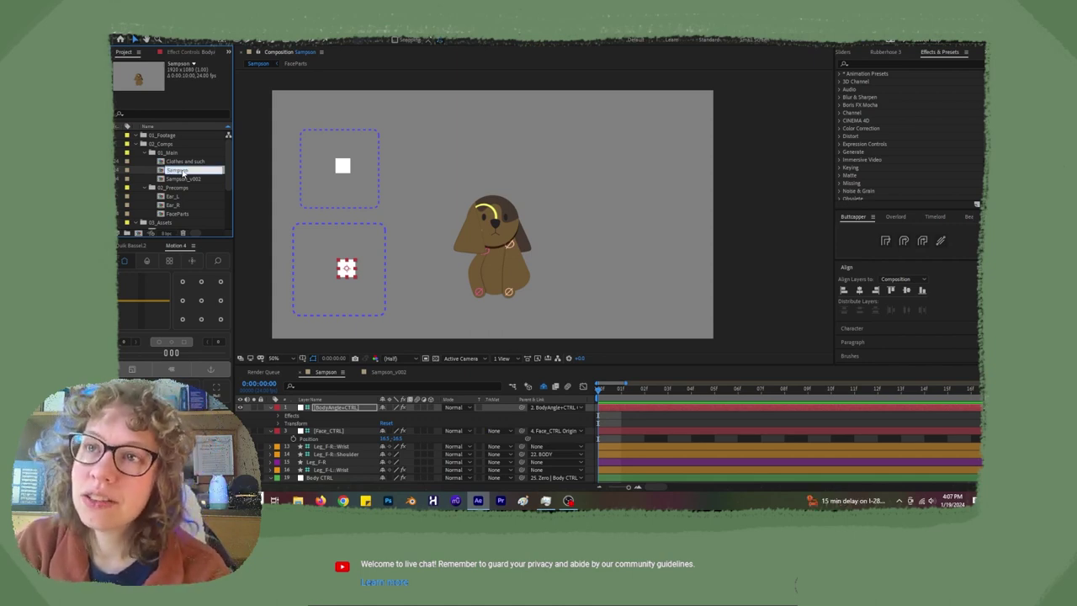
pyautogui.write('_v001')
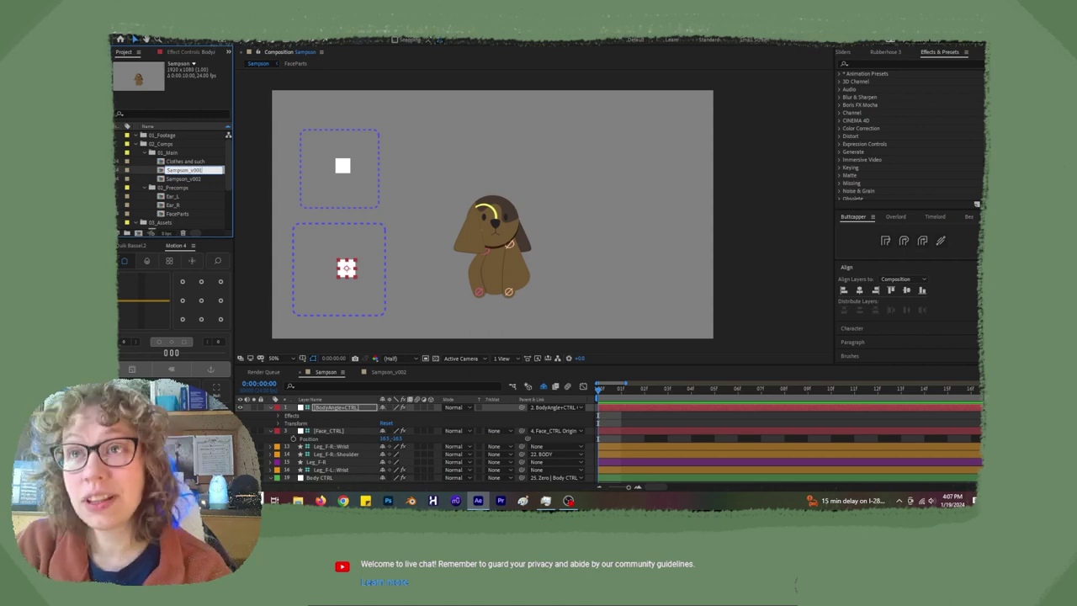
pyautogui.press('Return')
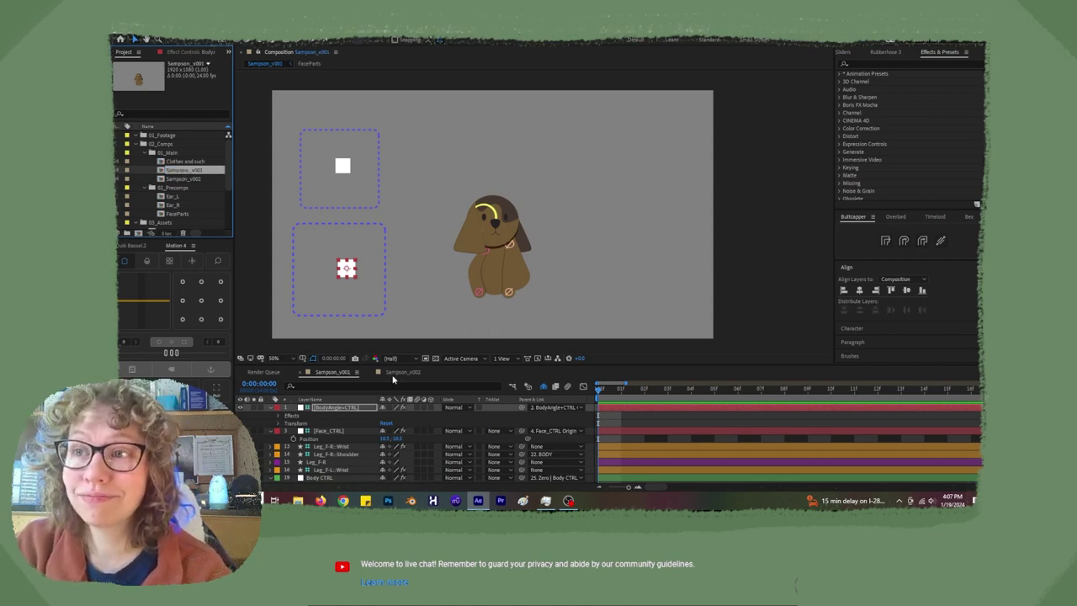
# Switch to Paint and undo the last strokes of the cup drawn beside the lettering.
pyautogui.hotkey('alt', 'Tab')
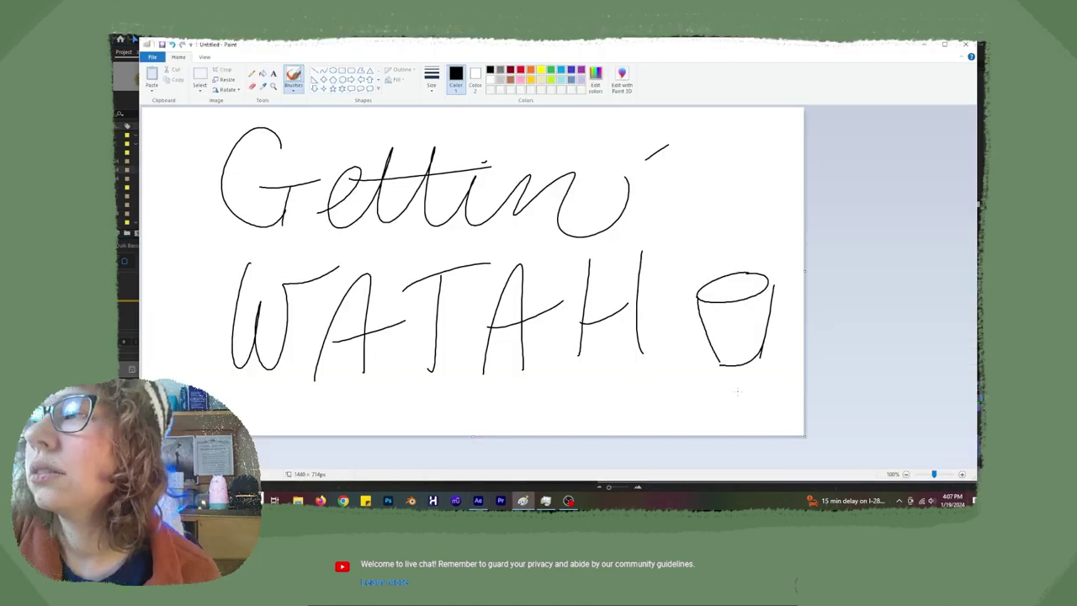
pyautogui.hotkey('ctrl', 'z')
pyautogui.hotkey('ctrl', 'z')
pyautogui.hotkey('ctrl', 'z')
pyautogui.hotkey('ctrl', 'z')
pyautogui.hotkey('ctrl', 'z')
pyautogui.hotkey('ctrl', 'z')
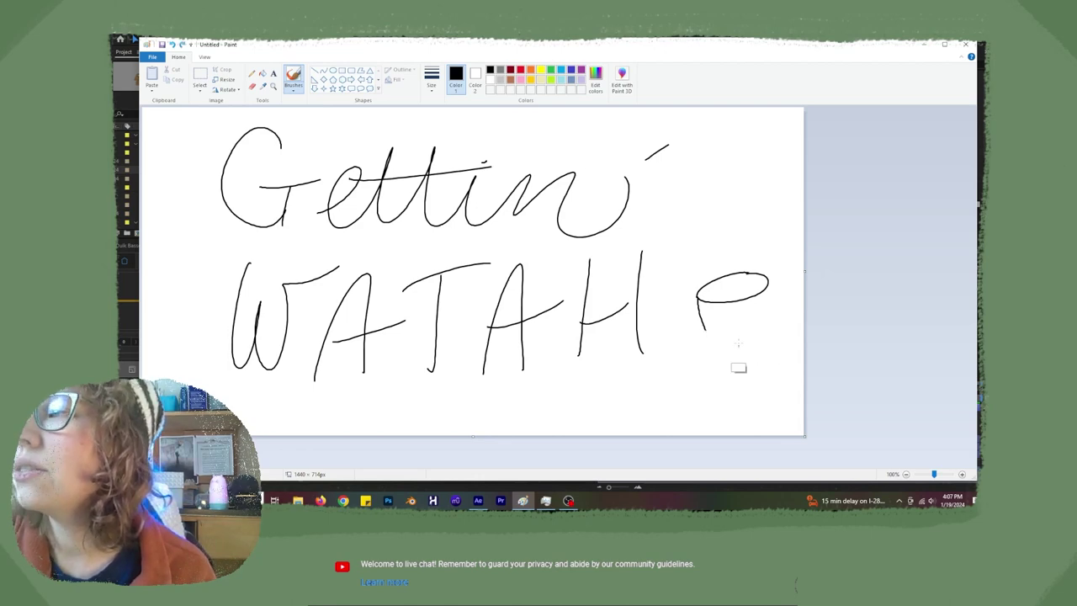
# Redraw the cup as a glass with light turquoise water in it, and close the drawing without saving.
pyautogui.hotkey('ctrl', 'y')
pyautogui.hotkey('ctrl', 'y')
pyautogui.hotkey('ctrl', 'y')
pyautogui.hotkey('ctrl', 'y')
pyautogui.hotkey('ctrl', 'y')
pyautogui.hotkey('ctrl', 'y')
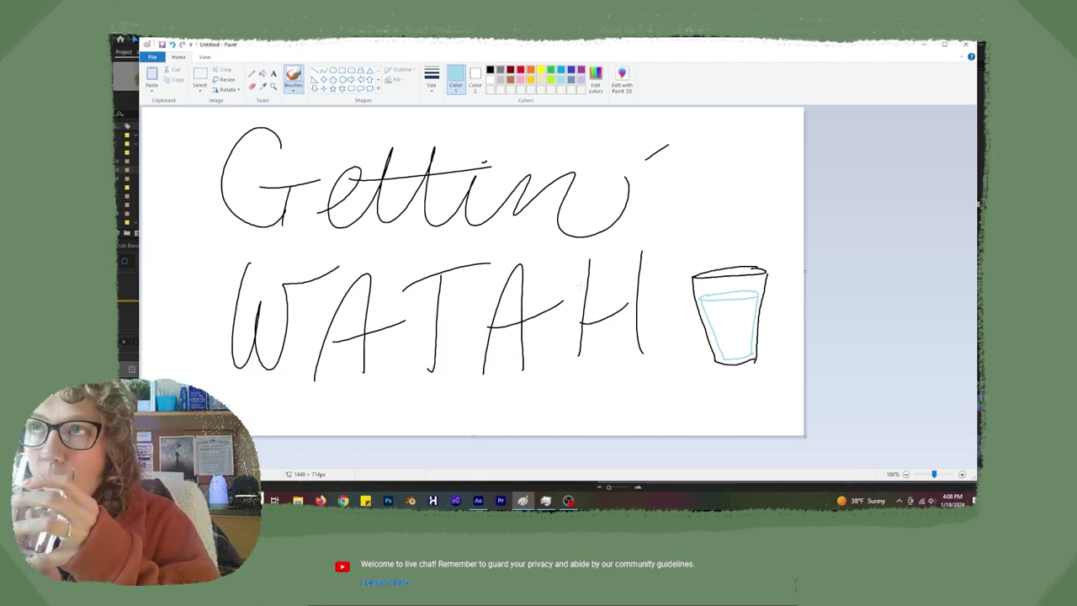
pyautogui.click(965, 43)
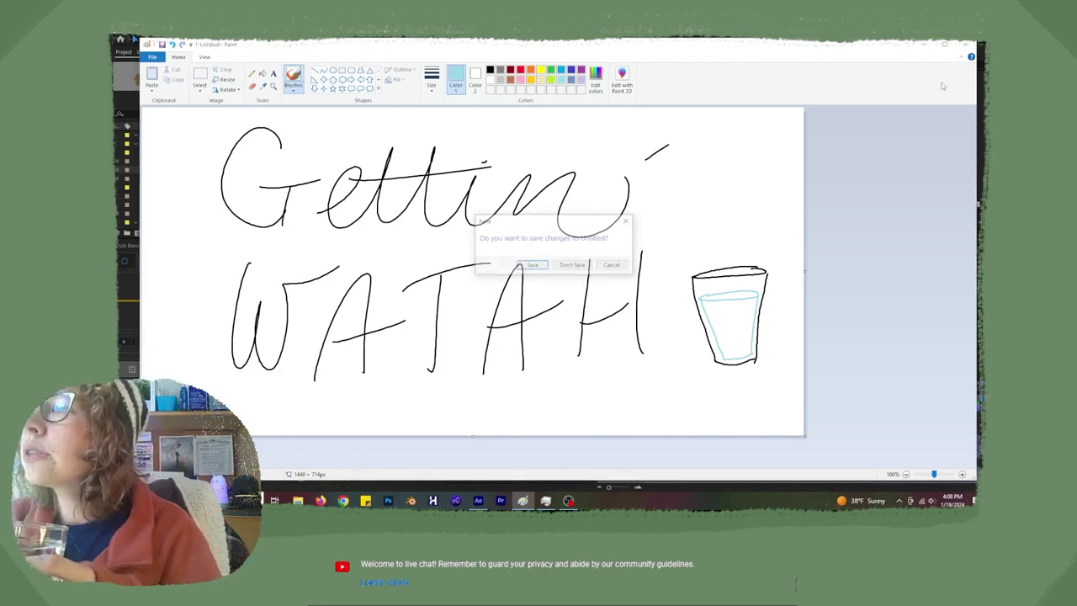
pyautogui.click(573, 266)
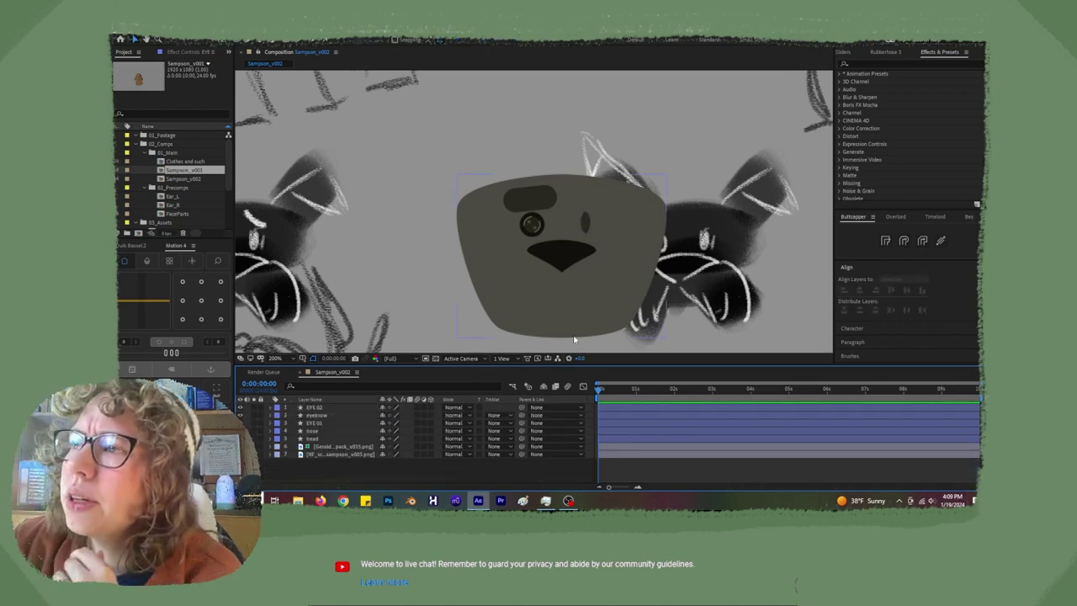
# Switch to Paint, sketch a round head in profile with an eye, plus a grey mushroom-shaped peg with a curved line, and minimize the window.
pyautogui.scroll(-4, 416, 208)
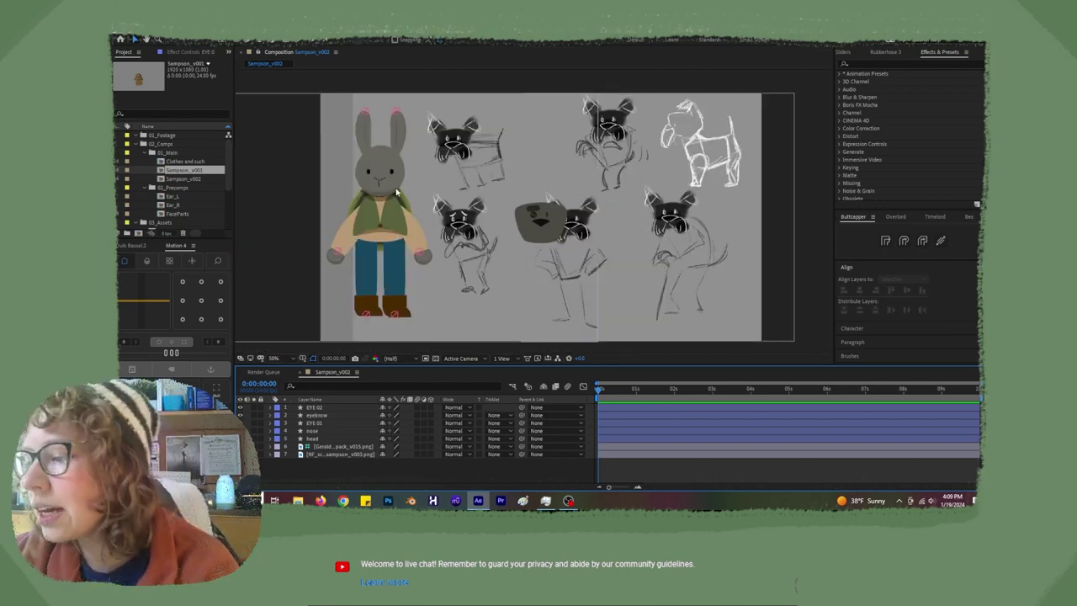
pyautogui.hotkey('alt', 'Tab')
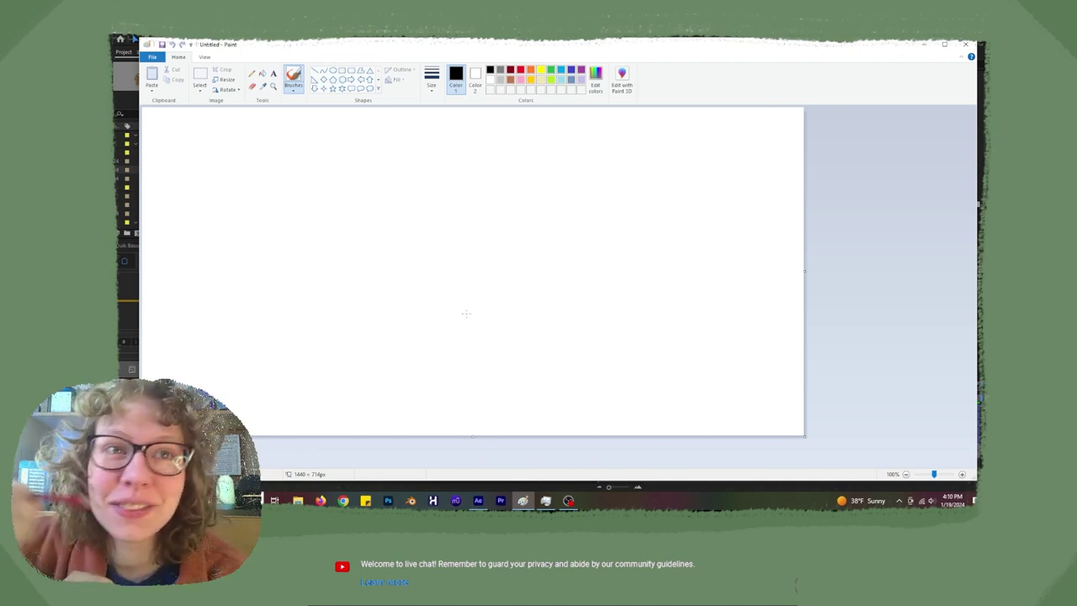
pyautogui.moveTo(519, 183); pyautogui.dragTo(538, 185)
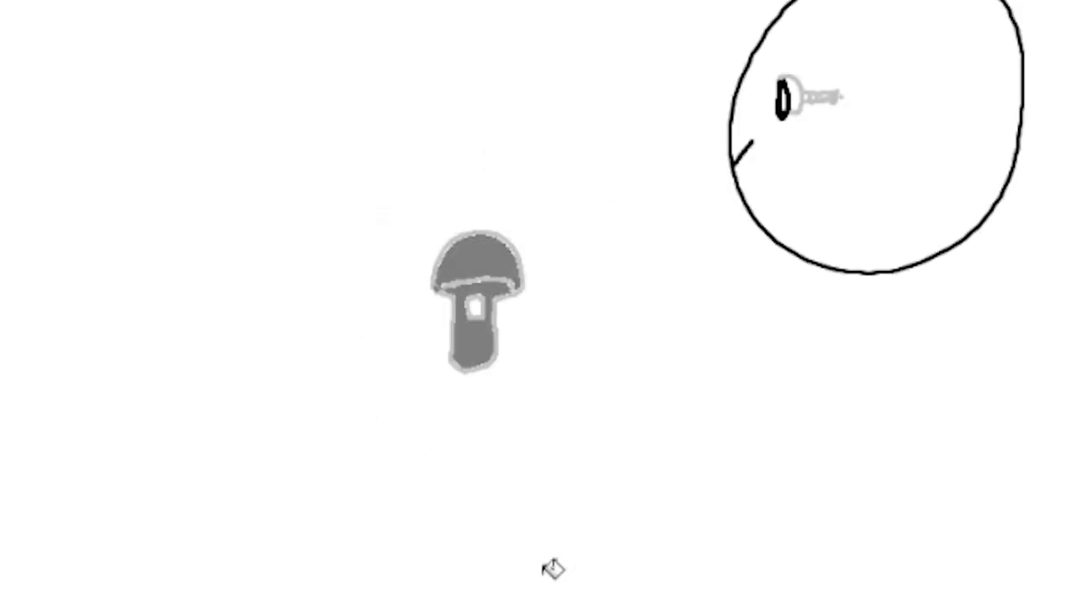
pyautogui.moveTo(683, 390)
pyautogui.mouseDown()
pyautogui.moveTo(429, 329)
pyautogui.moveTo(325, 388)
pyautogui.moveTo(155, 432)
pyautogui.mouseUp()
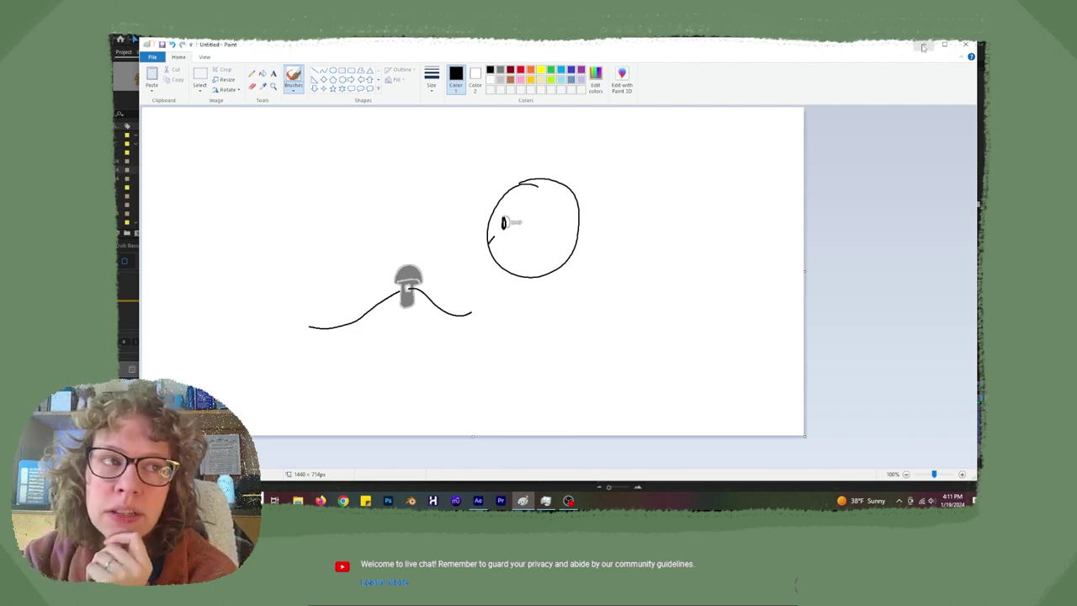
pyautogui.click(922, 46)
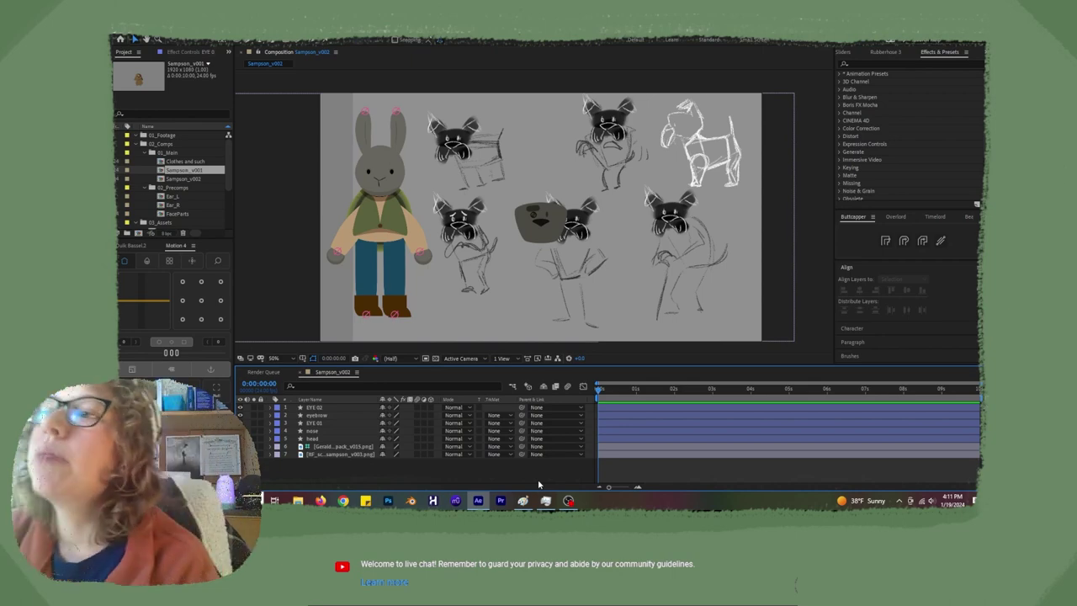
# Unlink the nose layer's scale proportions in Sampson_v002 and enlarge the nose to 27.0, 23.6%.
pyautogui.scroll(4, 553, 213)
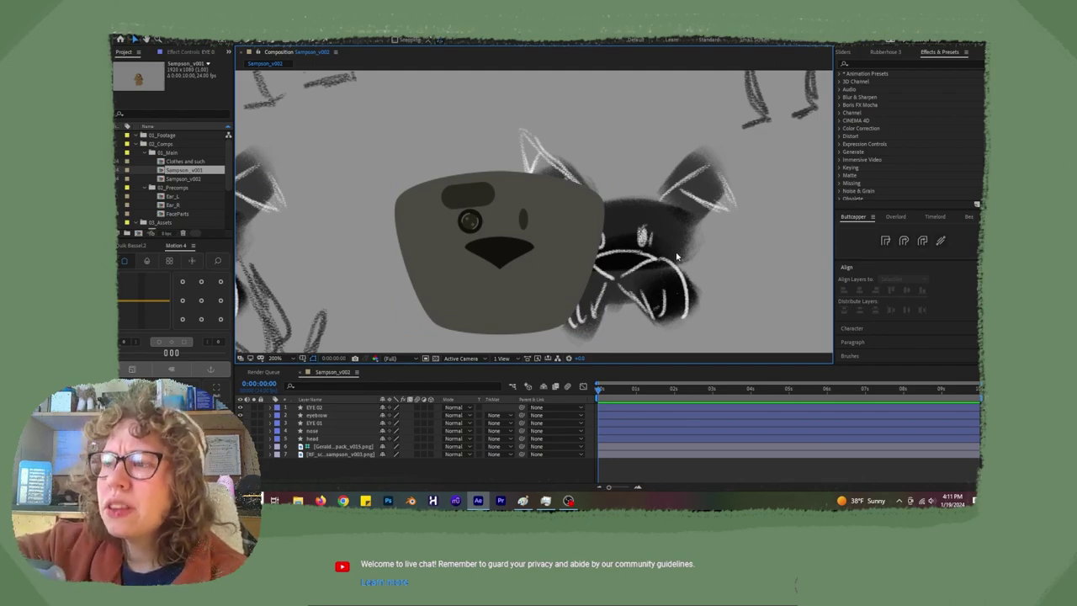
pyautogui.click(353, 431)
pyautogui.press('s')
pyautogui.click(383, 439)
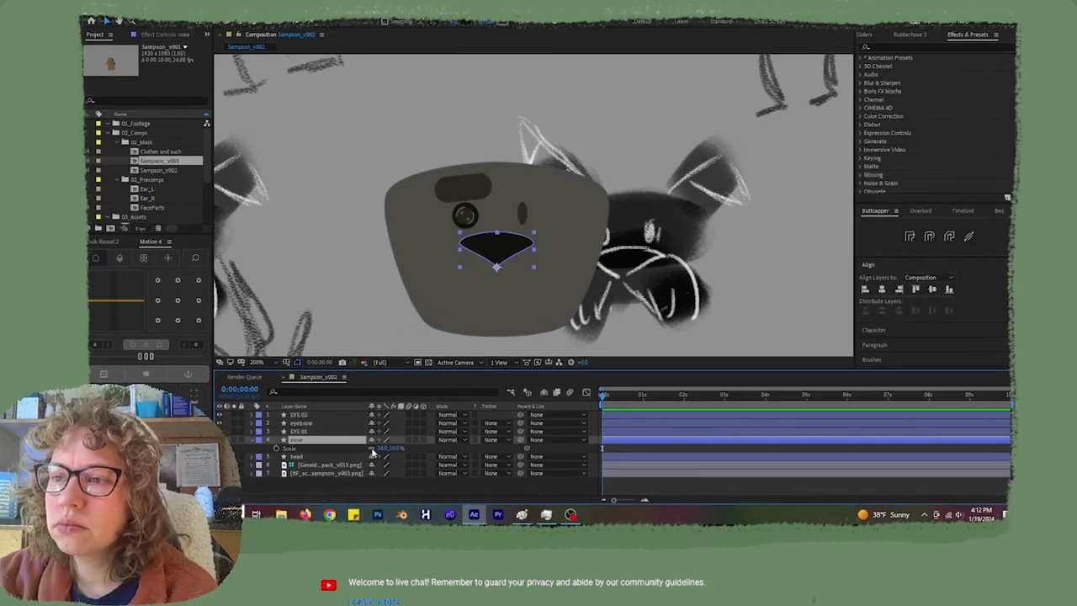
pyautogui.moveTo(390, 439); pyautogui.dragTo(395, 439)
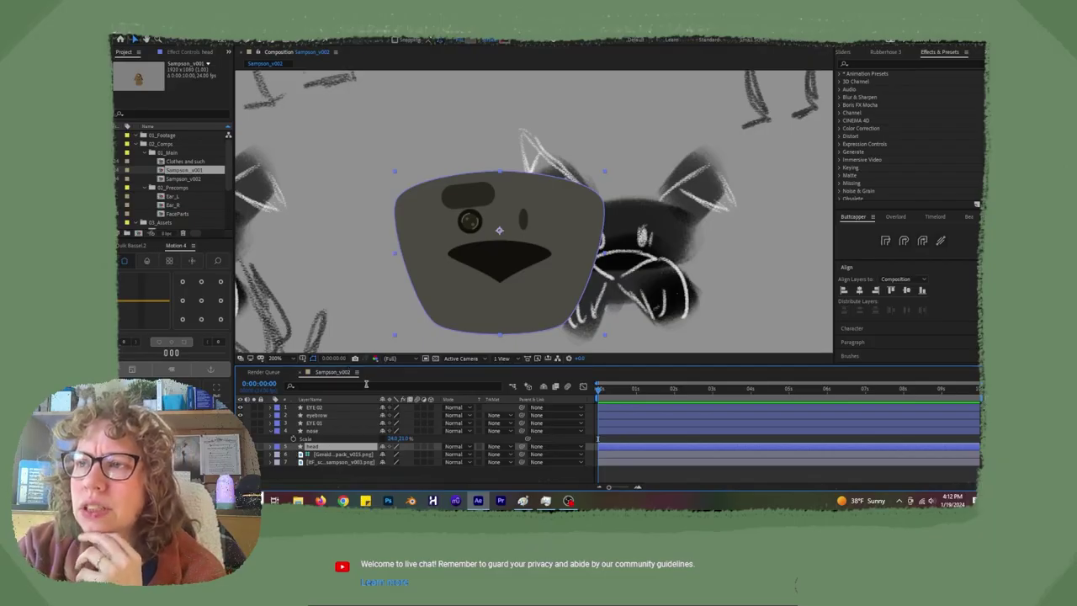
pyautogui.click(348, 432)
pyautogui.moveTo(389, 438); pyautogui.dragTo(391, 438)
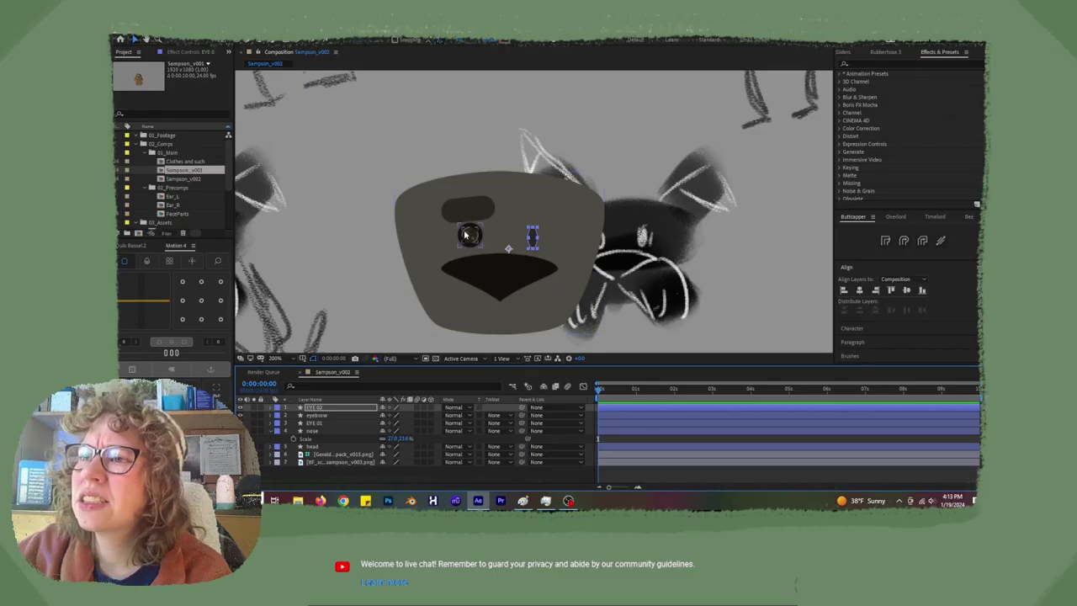
# Nudge the EYE 01 and eyebrow layers together slightly down toward the nose.
pyautogui.click(468, 231)
pyautogui.keyDown('shift'); pyautogui.click(469, 217); pyautogui.keyUp('shift')
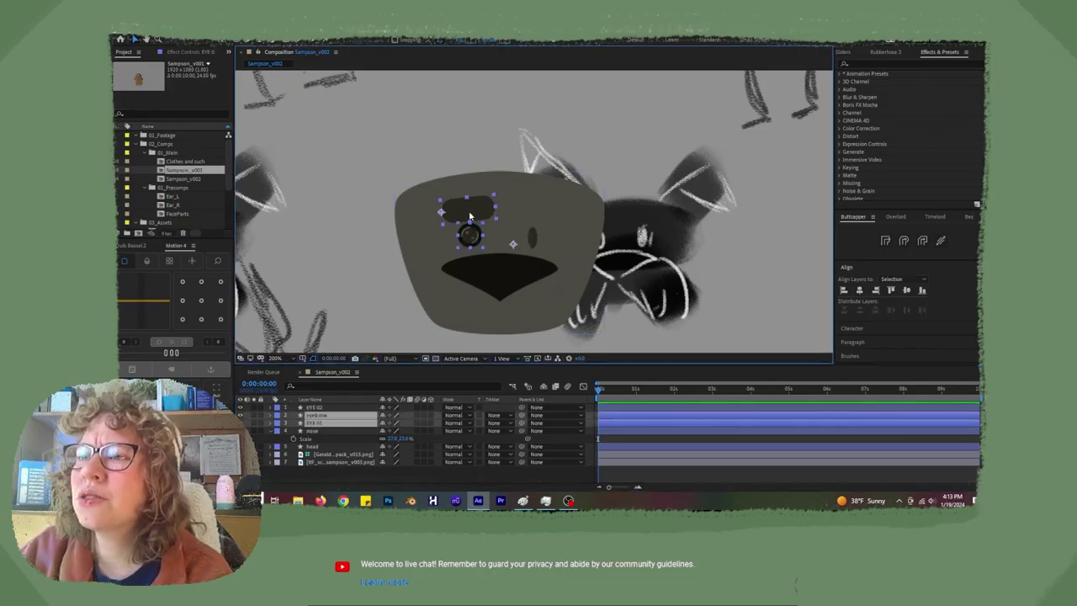
pyautogui.hotkey('shift', 'Down')
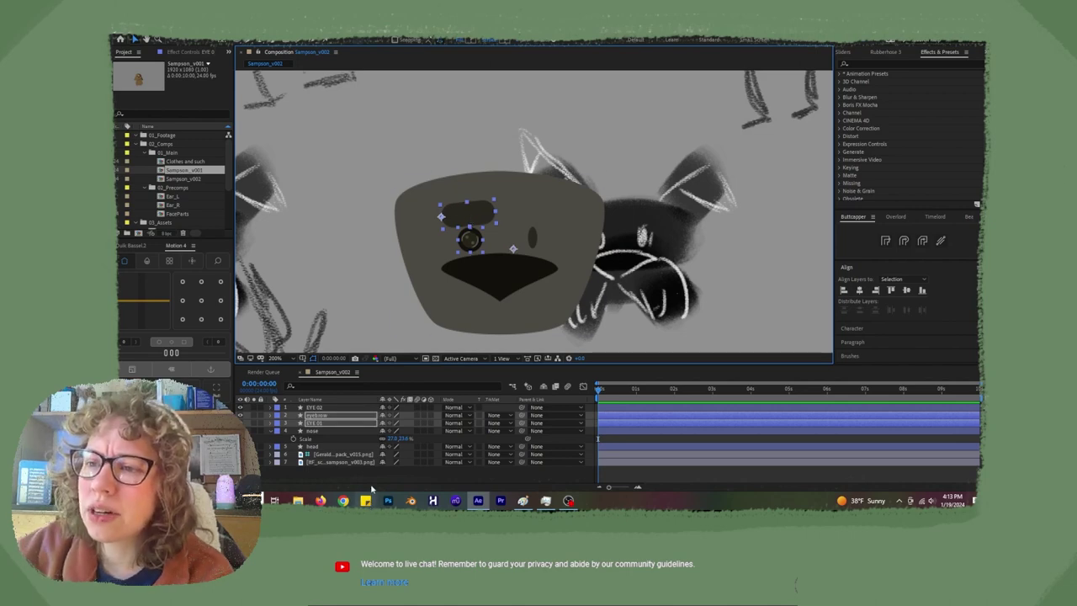
# Duplicate the eyebrow layer and place the copy above the EYE 02 eye with a rotation of 6°.
pyautogui.click(341, 416)
pyautogui.hotkey('ctrl', 'd')
pyautogui.press('r')
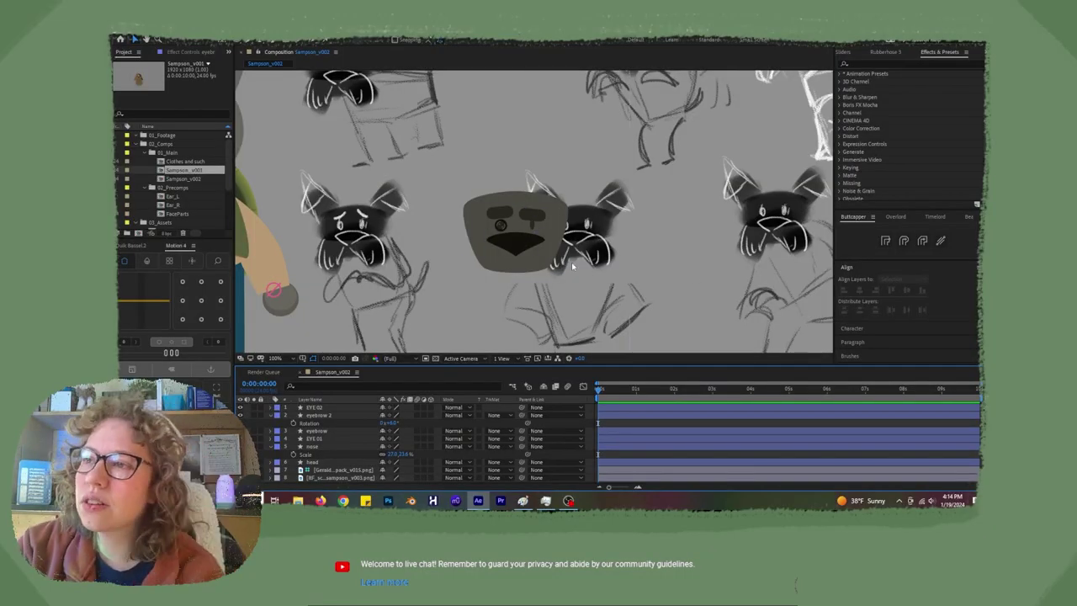
pyautogui.press('.')
pyautogui.click(539, 274)
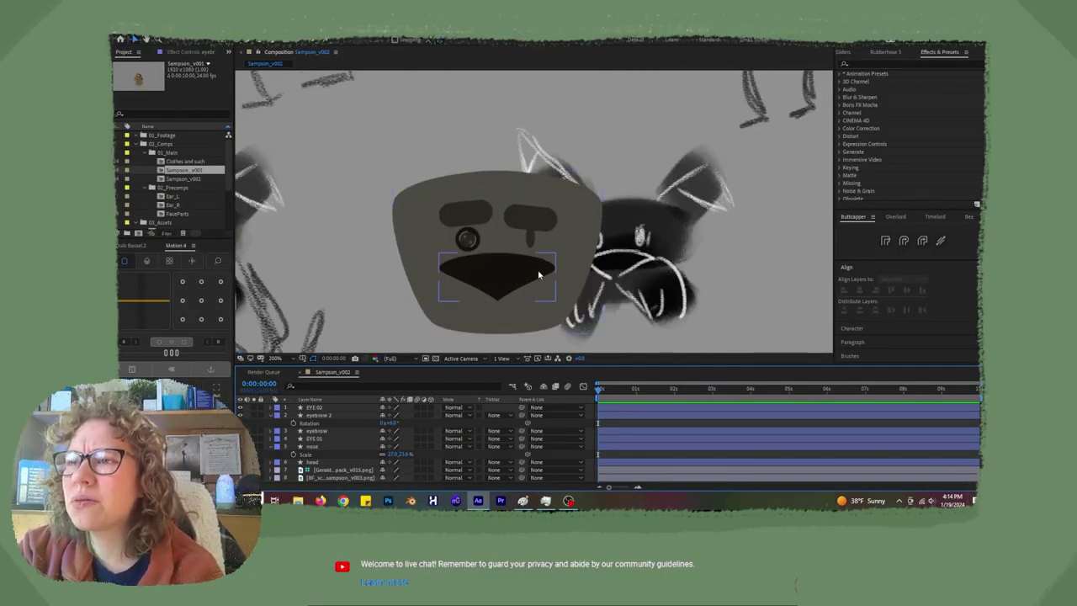
pyautogui.click(467, 244)
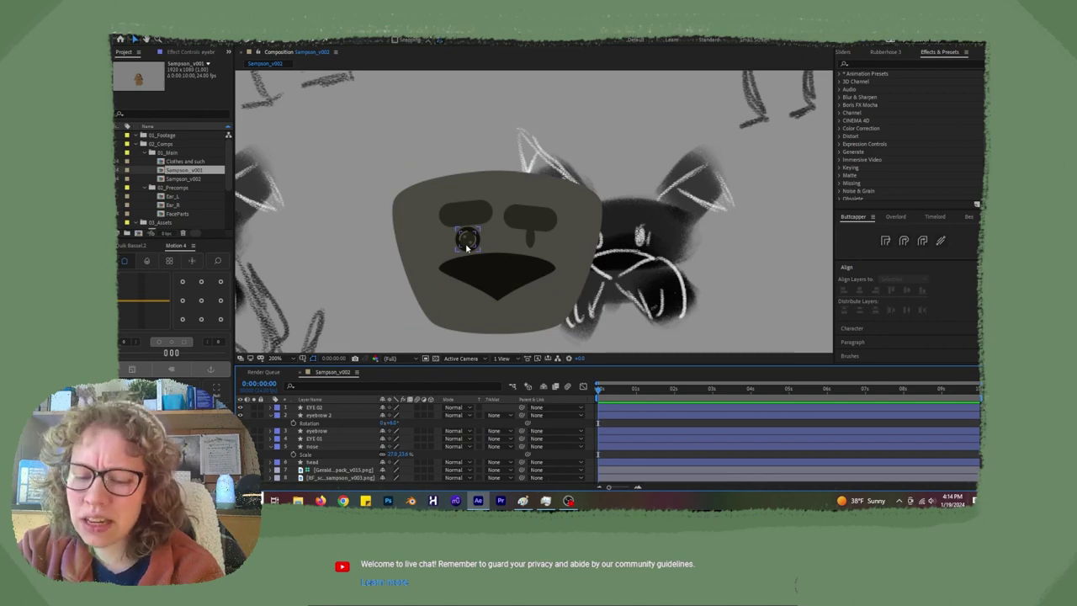
pyautogui.click(355, 433)
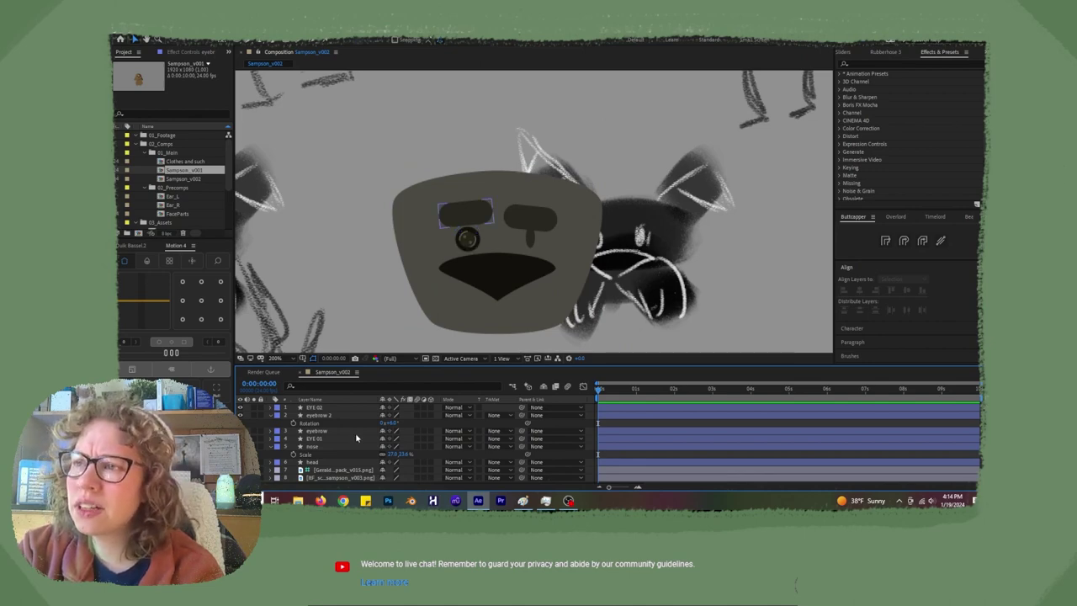
pyautogui.scroll(-2, 377, 175)
pyautogui.scroll(4, 471, 287)
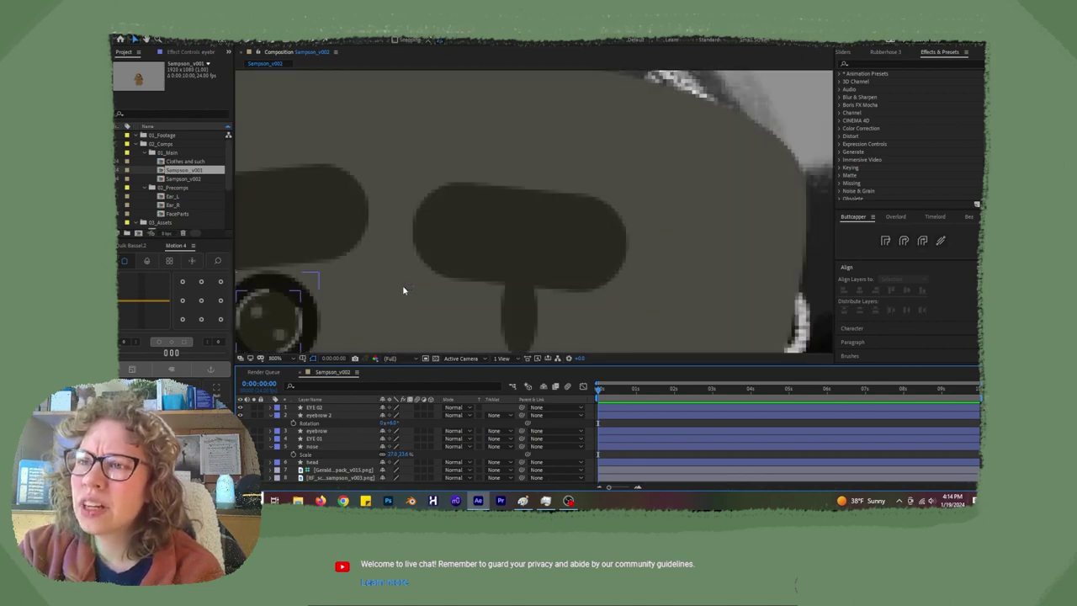
# Set the eyebrow layer's rotation to -6° to mirror the other brow, and place a copy of the oval eye beneath it.
pyautogui.moveTo(365, 291); pyautogui.dragTo(539, 207)
pyautogui.scroll(1, 447, 265)
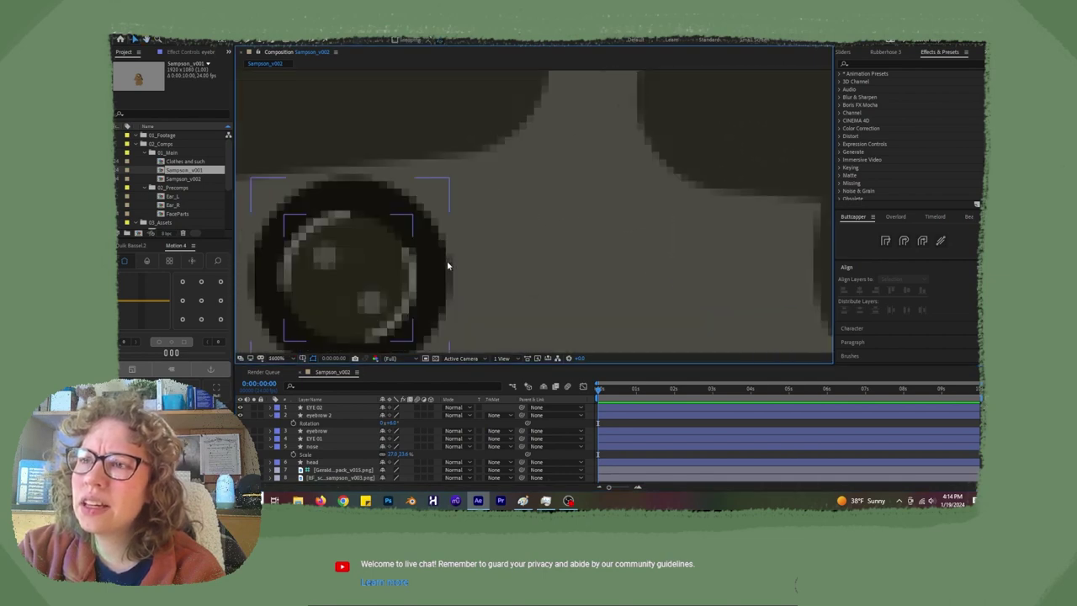
pyautogui.scroll(-3, 447, 266)
pyautogui.moveTo(447, 266)
pyautogui.mouseDown()
pyautogui.moveTo(445, 258)
pyautogui.moveTo(513, 246)
pyautogui.mouseUp()
pyautogui.scroll(-1, 617, 247)
pyautogui.moveTo(617, 247); pyautogui.dragTo(473, 264)
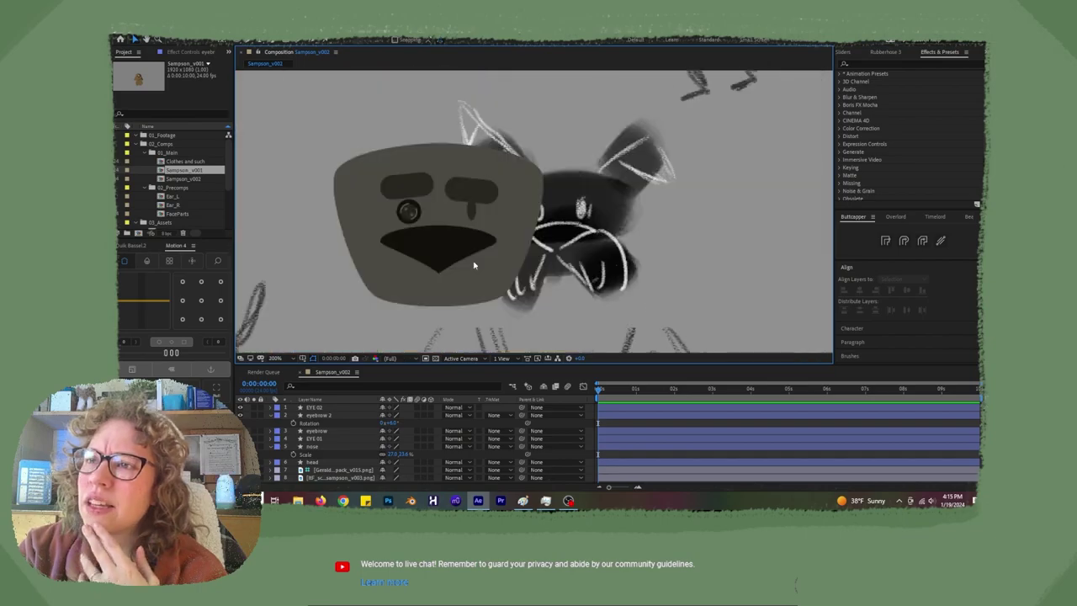
pyautogui.scroll(1, 473, 264)
pyautogui.click(300, 438)
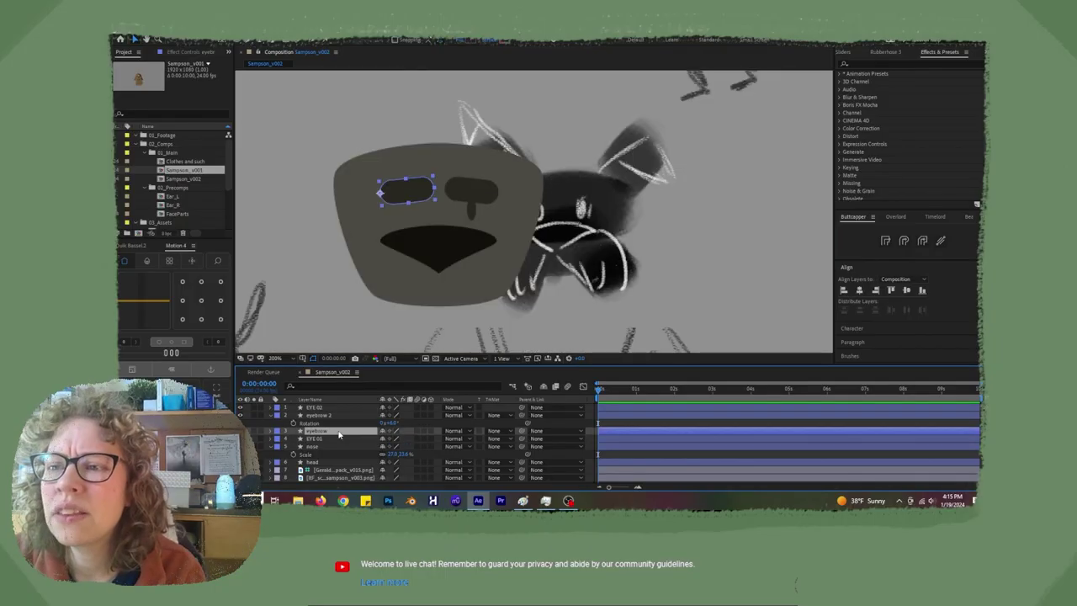
pyautogui.click(362, 455)
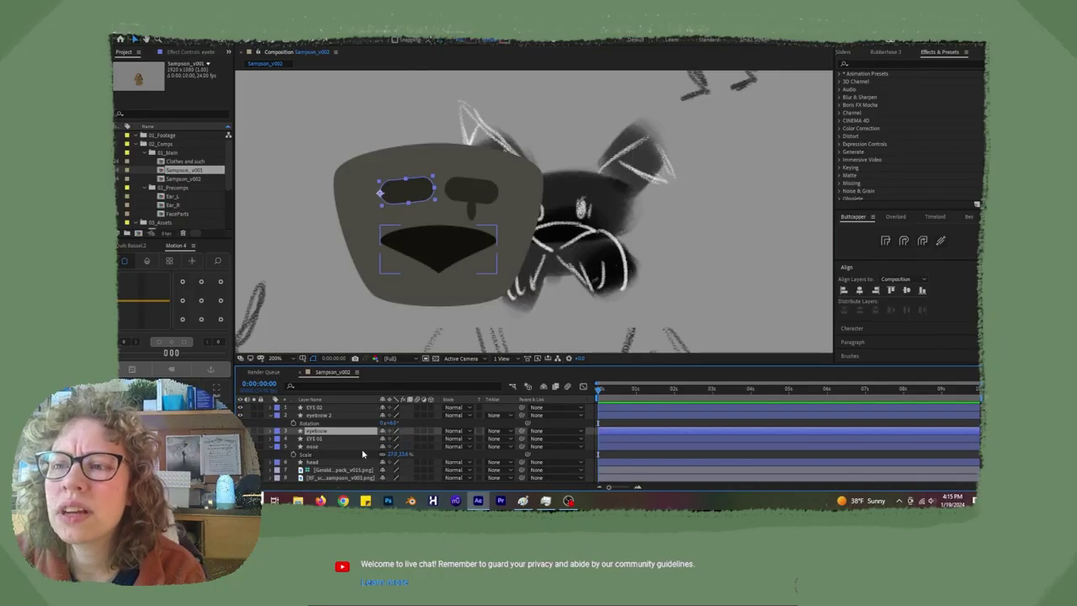
pyautogui.press('r')
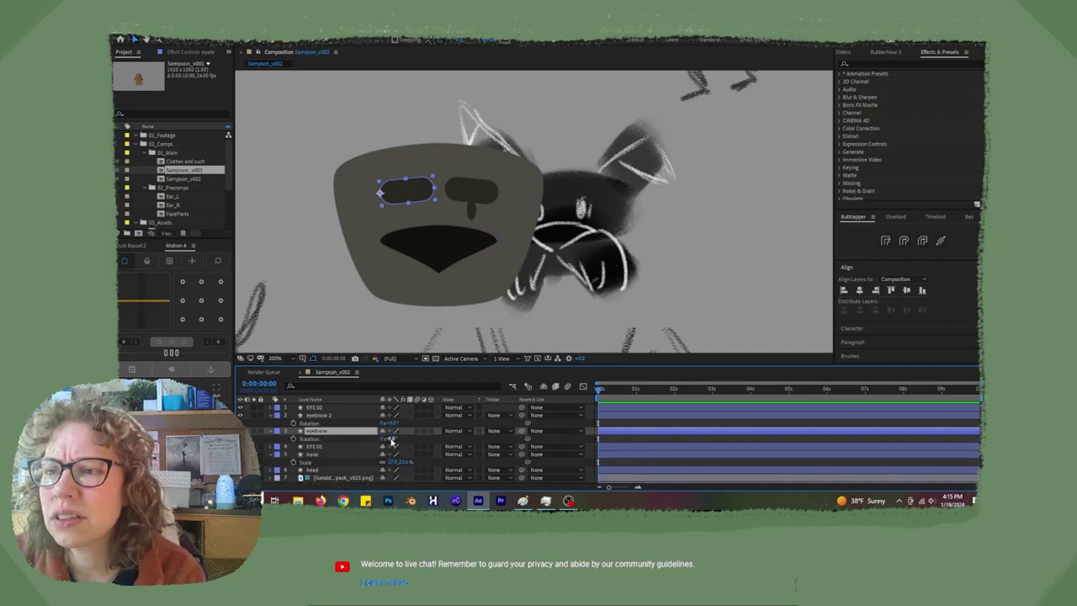
pyautogui.moveTo(391, 439); pyautogui.dragTo(386, 439)
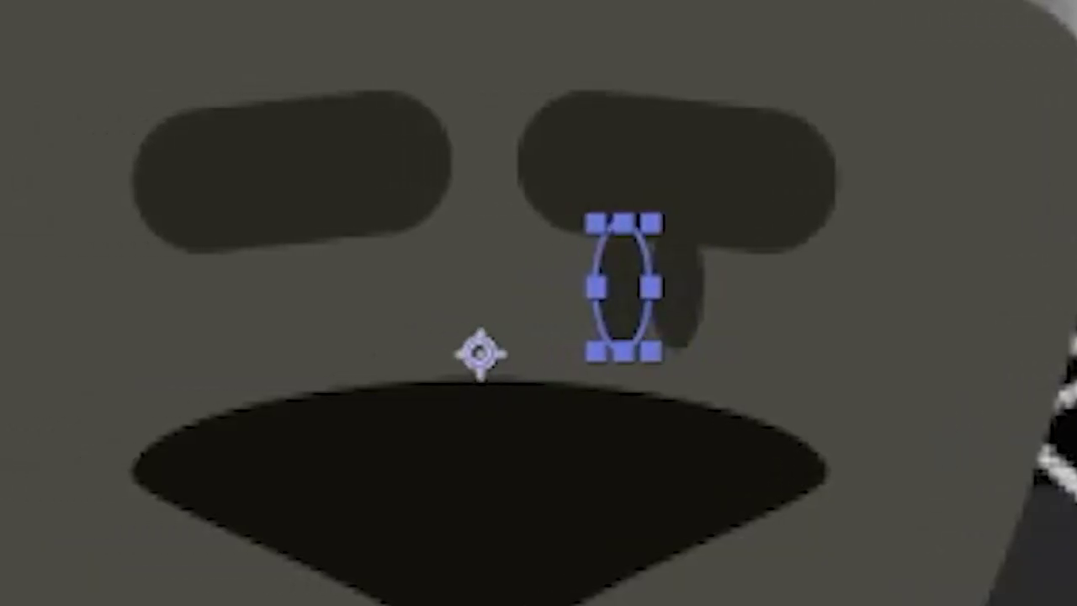
pyautogui.moveTo(587, 286); pyautogui.dragTo(394, 286)
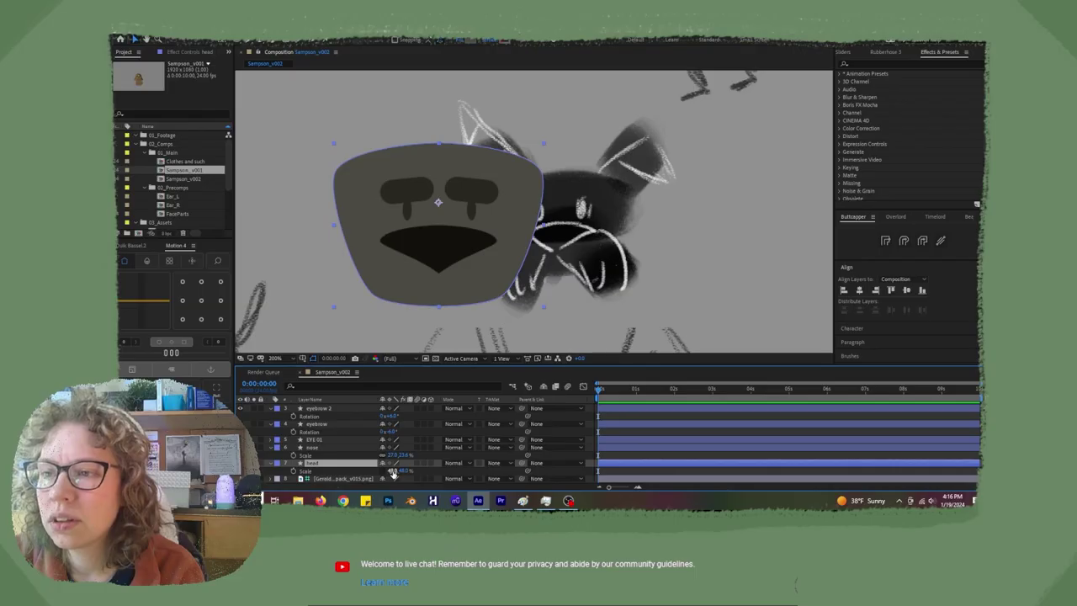
# Move the head layer's anchor point to its top centre and reduce its vertical scale to 45.0%.
pyautogui.moveTo(391, 471); pyautogui.dragTo(397, 471)
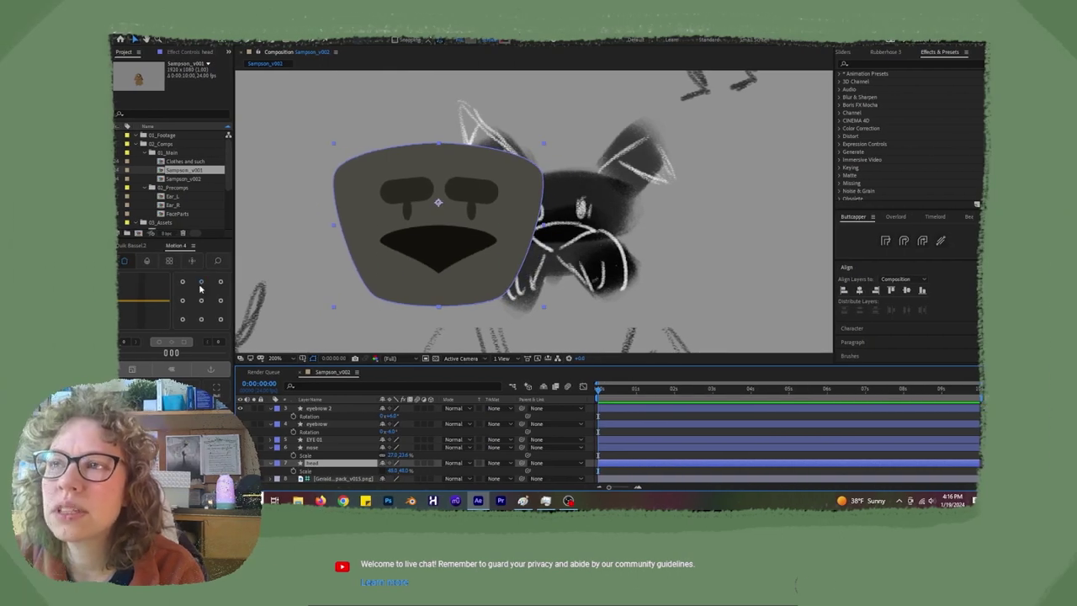
pyautogui.click(110, 283)
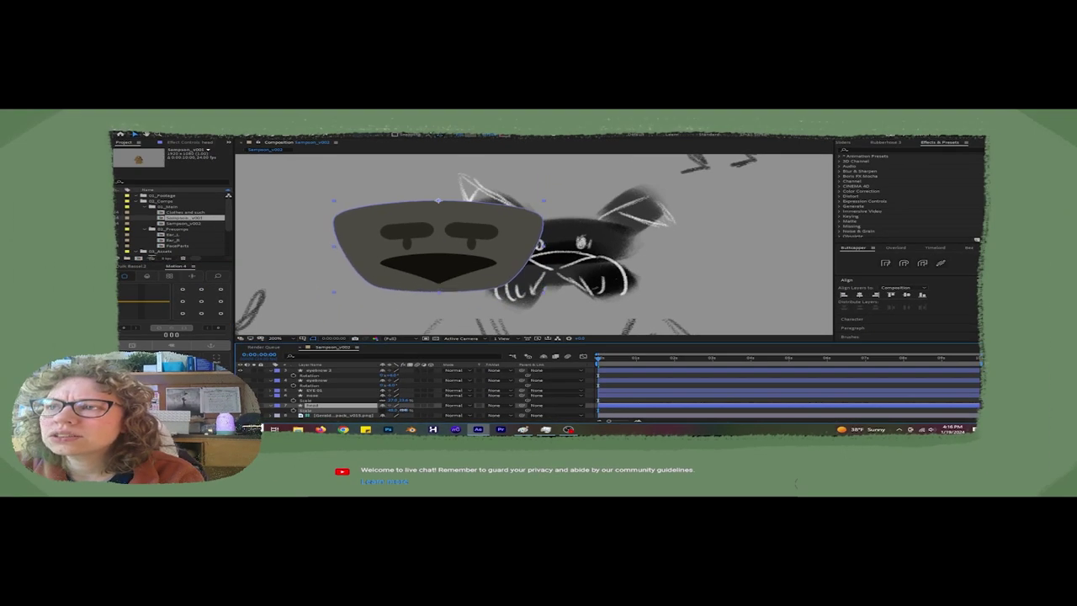
pyautogui.moveTo(404, 419); pyautogui.dragTo(407, 419)
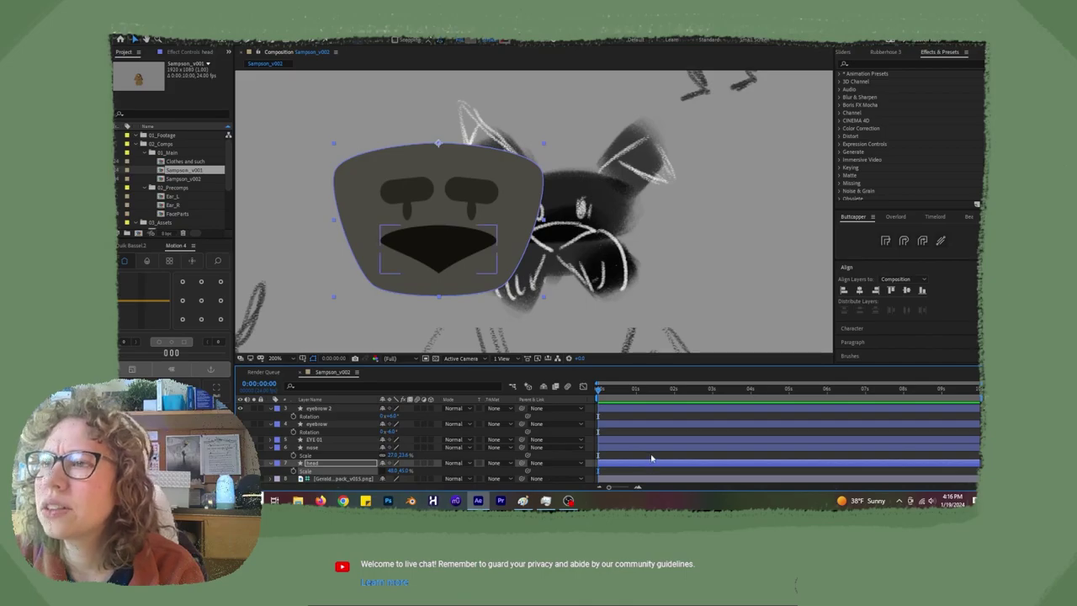
pyautogui.click(634, 409)
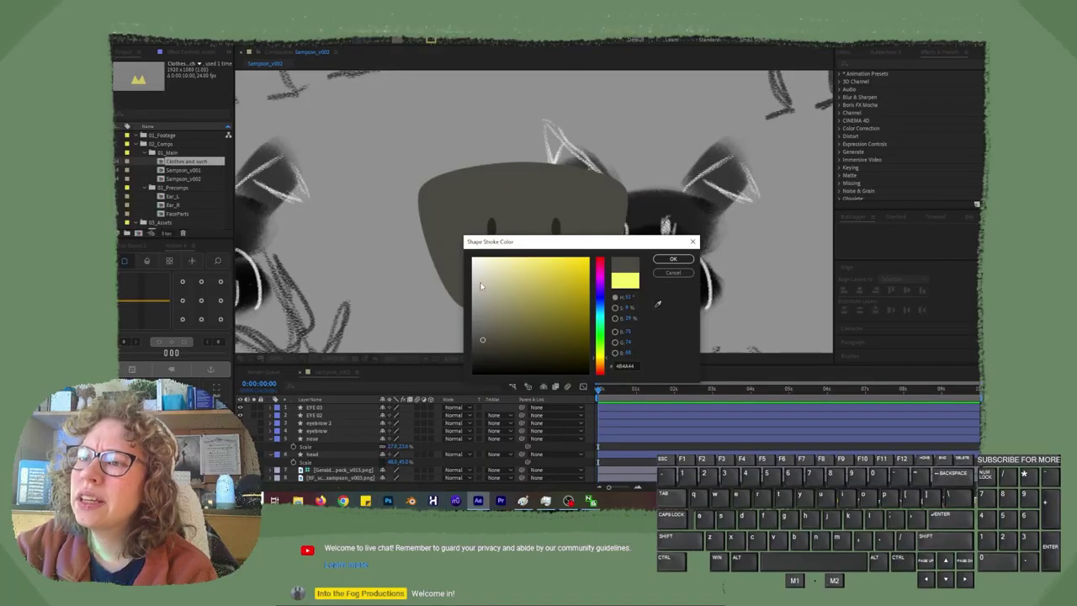
# Choose an off-white stroke colour and draw a curved, V-shaped eyebrow stroke above the right-hand eye.
pyautogui.click(481, 281)
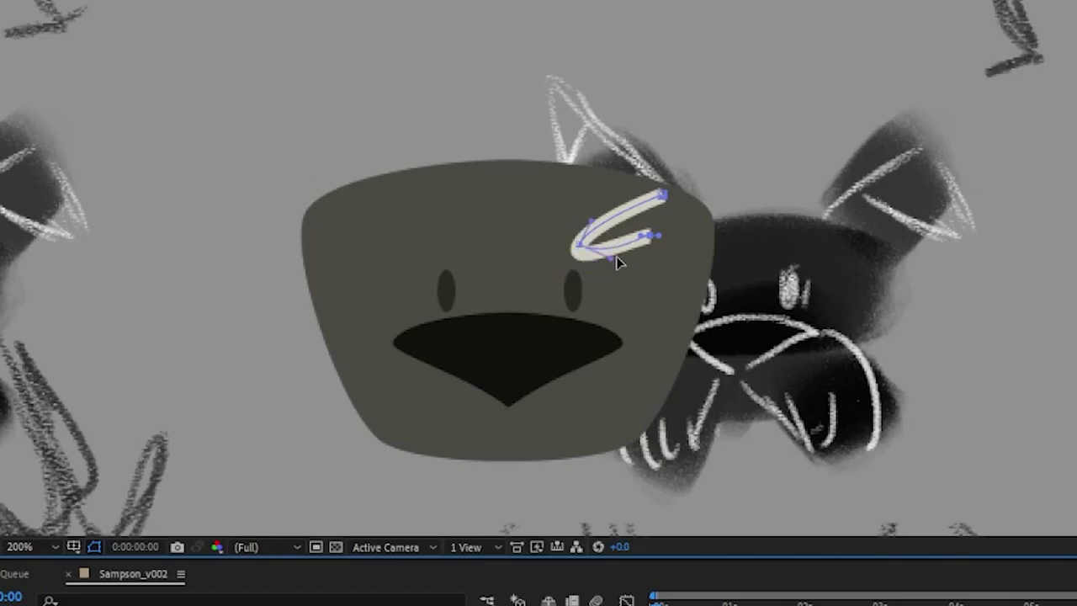
pyautogui.moveTo(617, 263); pyautogui.dragTo(646, 236)
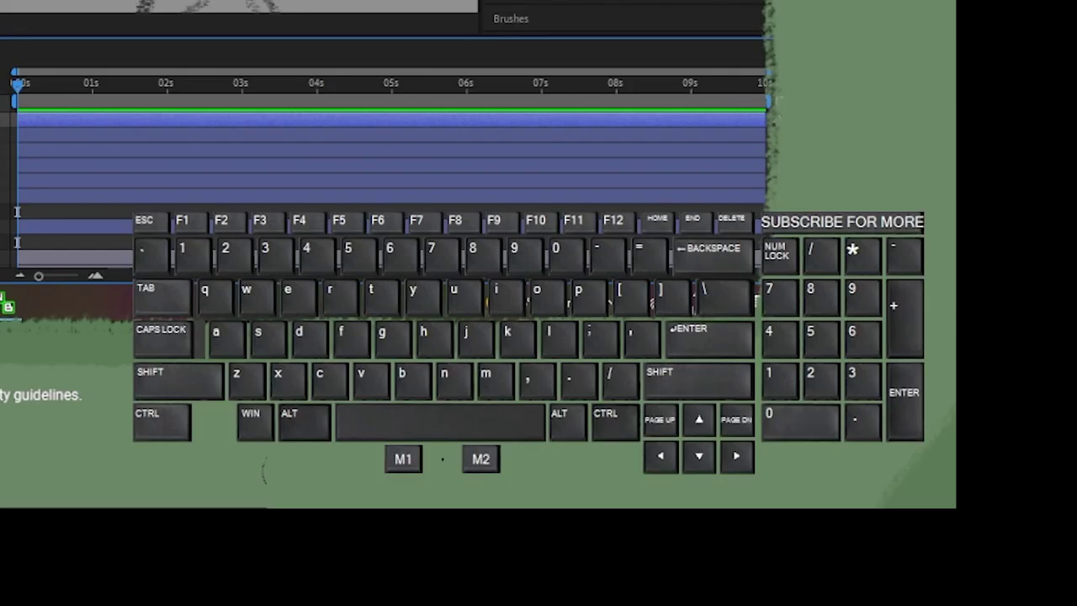
# Rename the new eyebrow shape layer to Eyebrow V002.
pyautogui.press('o')
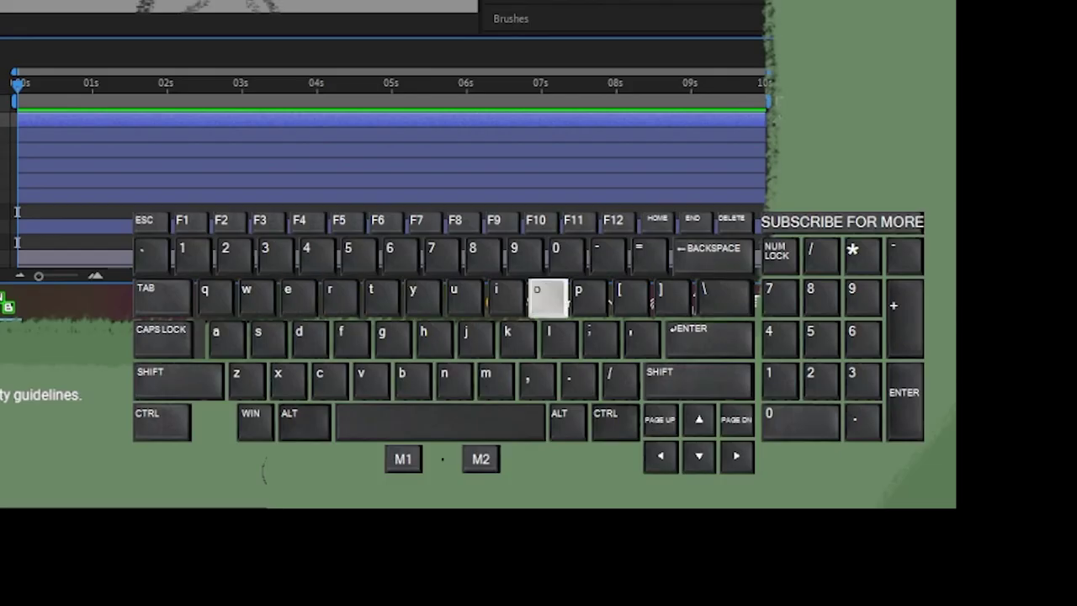
pyautogui.press('w')
pyautogui.press('space')
pyautogui.hotkey('shift', 'v')
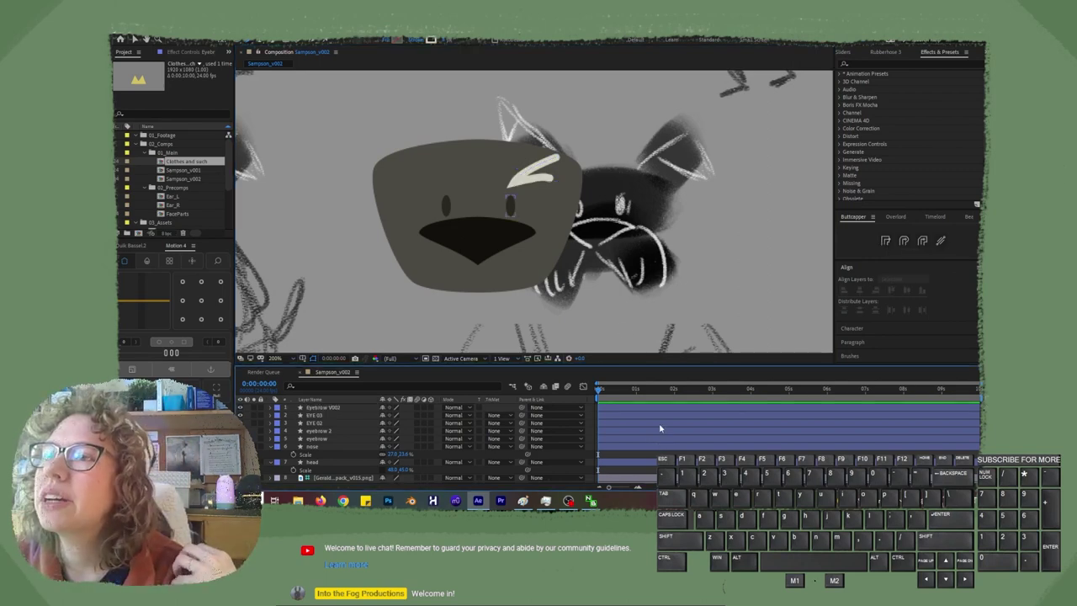
# Adjust the curve handles of the Eyebrow V002 path to straighten both arms into a sharper V.
pyautogui.press('.')
pyautogui.click(565, 146)
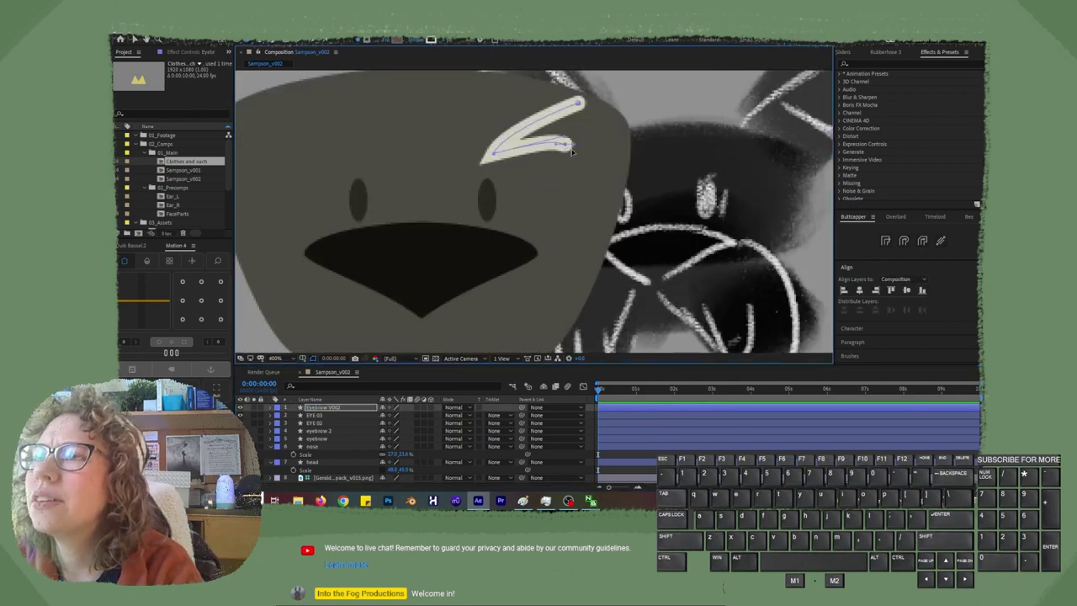
pyautogui.moveTo(566, 142); pyautogui.dragTo(524, 150)
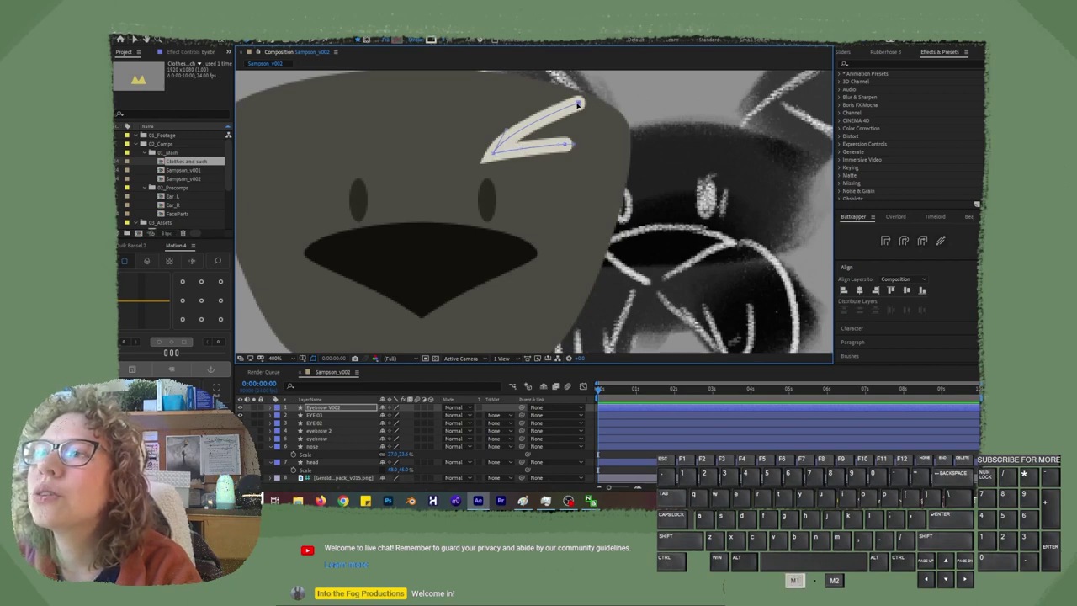
pyautogui.moveTo(507, 131); pyautogui.dragTo(515, 132)
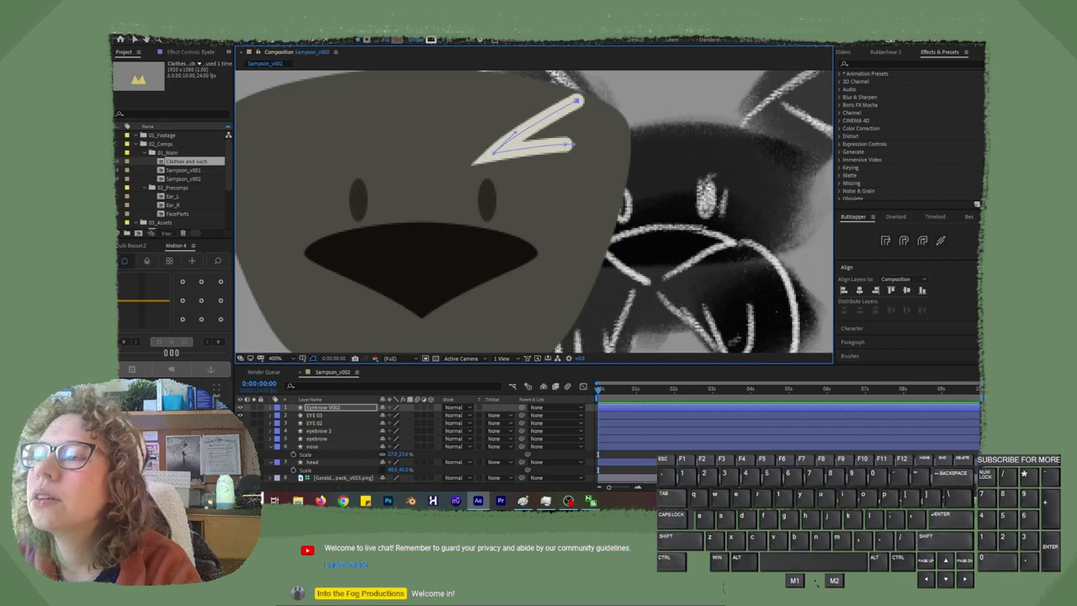
# Thin the stroke of Eyebrow V002 and move the layer's anchor point to its lower-left corner.
pyautogui.keyDown('ctrl'); pyautogui.click(365, 407); pyautogui.keyUp('ctrl')
pyautogui.click(365, 408)
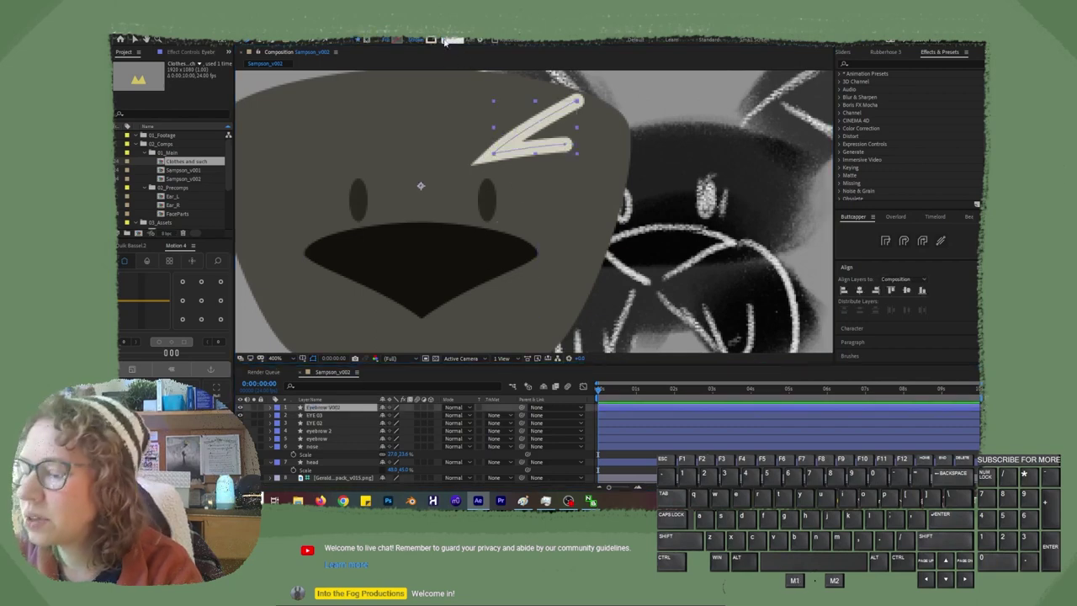
pyautogui.hotkey('ctrl', 'z')
pyautogui.click(181, 320)
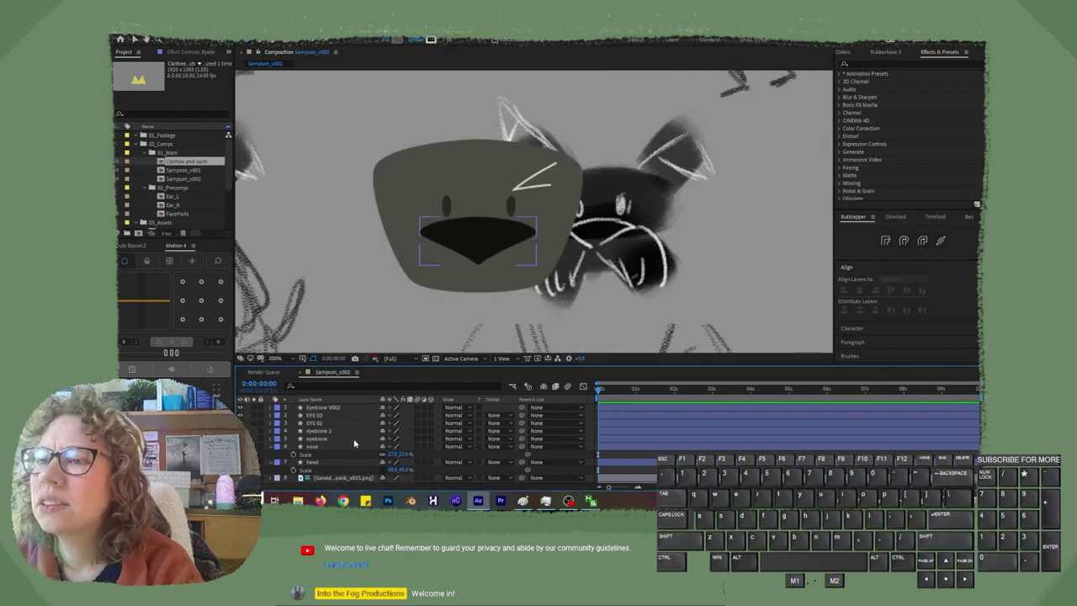
# Rotate the Eyebrow V002 layer to -6° and hide it.
pyautogui.click(342, 409)
pyautogui.press('r')
pyautogui.moveTo(392, 415)
pyautogui.mouseDown()
pyautogui.moveTo(413, 421)
pyautogui.moveTo(392, 415)
pyautogui.mouseUp()
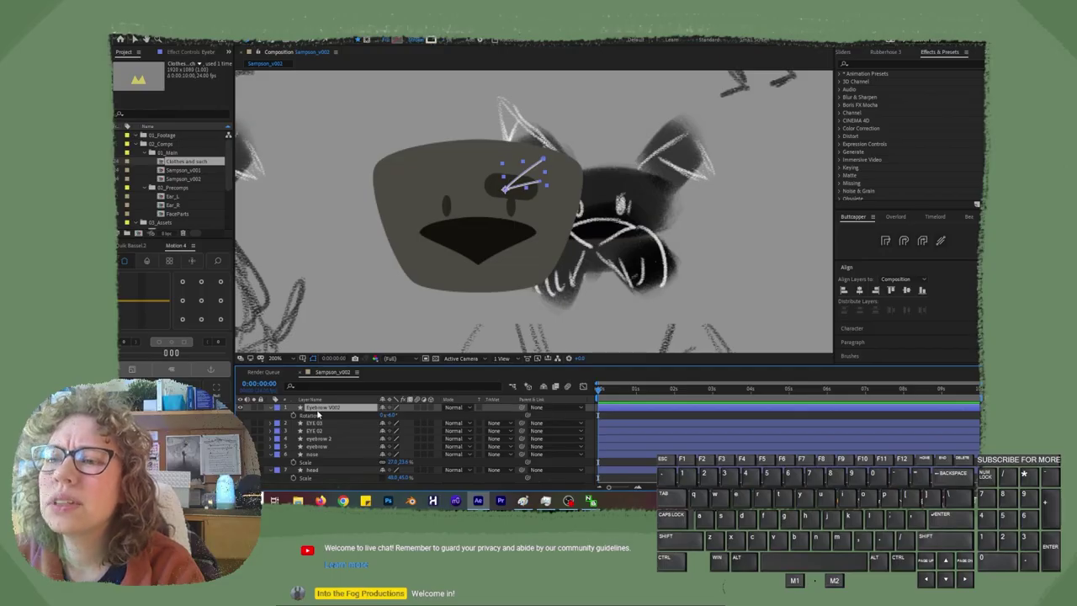
pyautogui.click(240, 408)
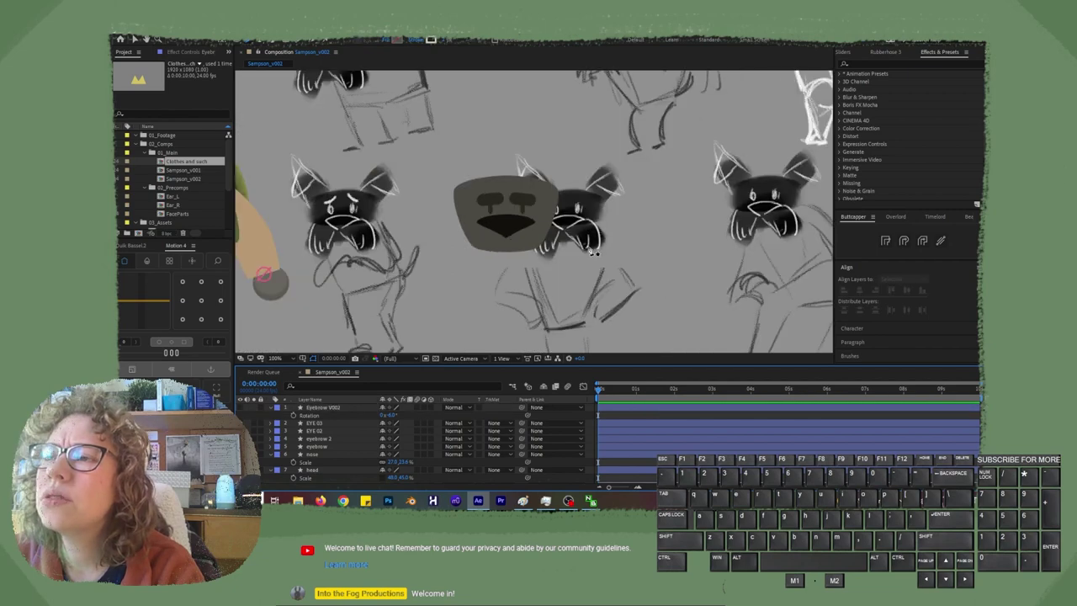
# Draw an upright five-sided polygon over the lower left of the face and name its layer whisker.
pyautogui.click(242, 43)
pyautogui.click(286, 72)
pyautogui.moveTo(446, 232); pyautogui.dragTo(478, 251)
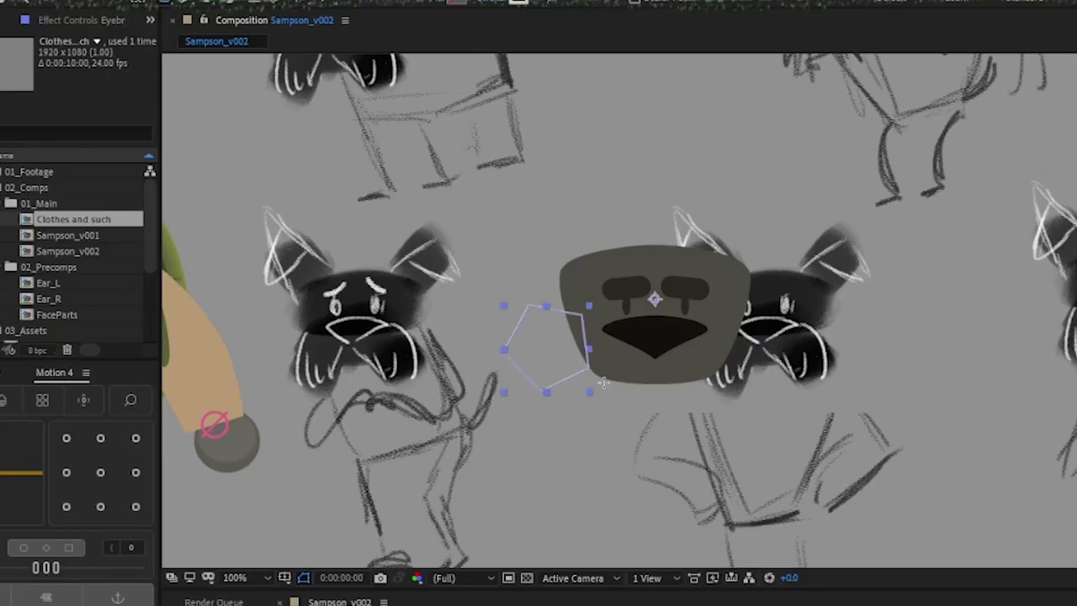
pyautogui.moveTo(604, 383)
pyautogui.mouseDown()
pyautogui.moveTo(618, 404)
pyautogui.moveTo(604, 392)
pyautogui.mouseUp()
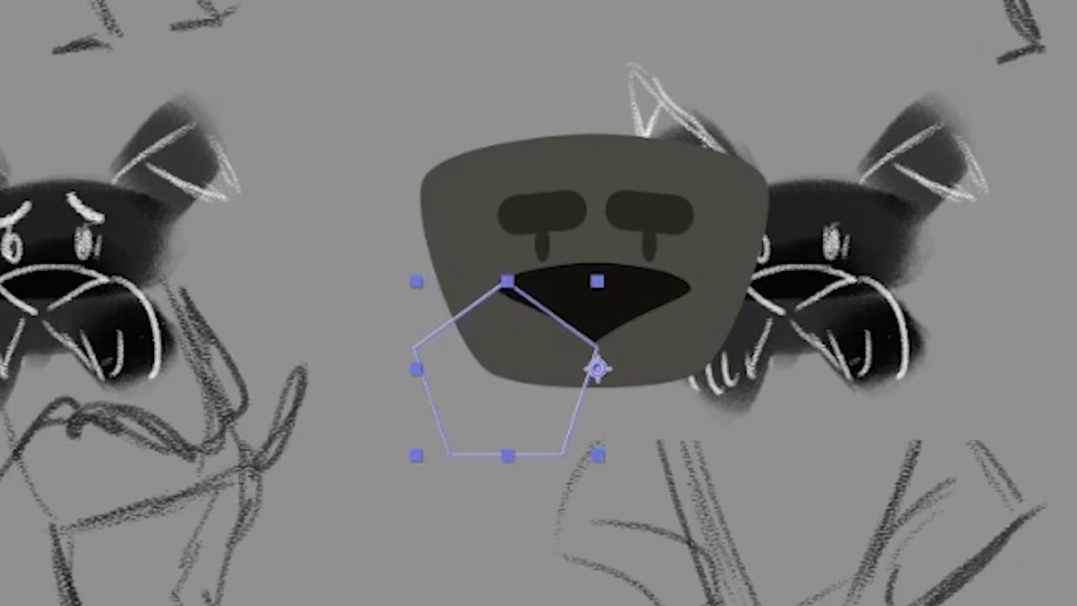
pyautogui.press('Up')
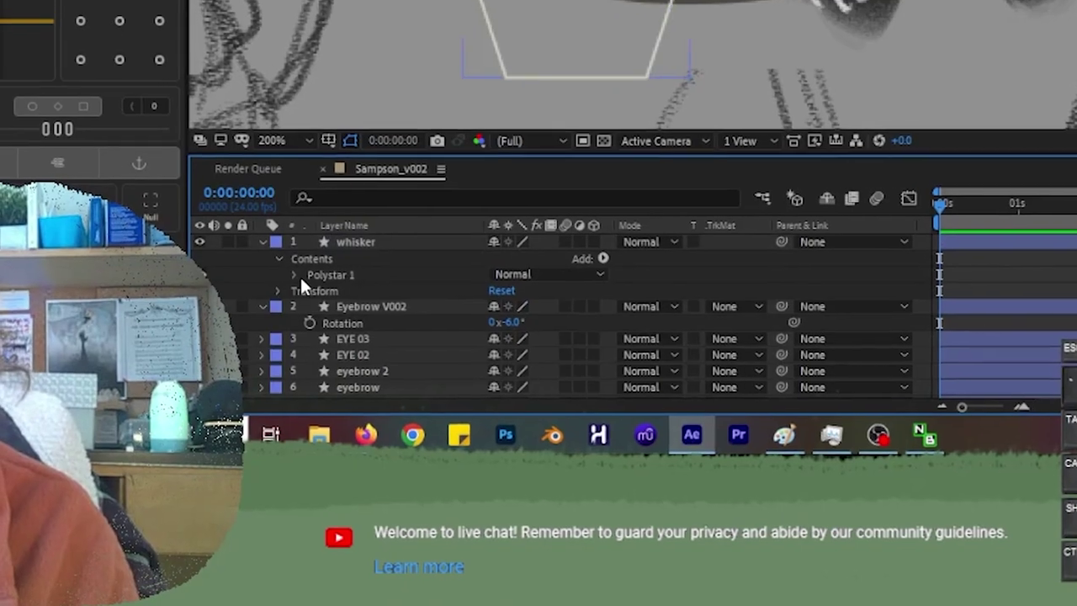
# Give the whisker polygon the head's grey fill and soften its corners with an Outer Roundness of 44.0%.
pyautogui.click(294, 275)
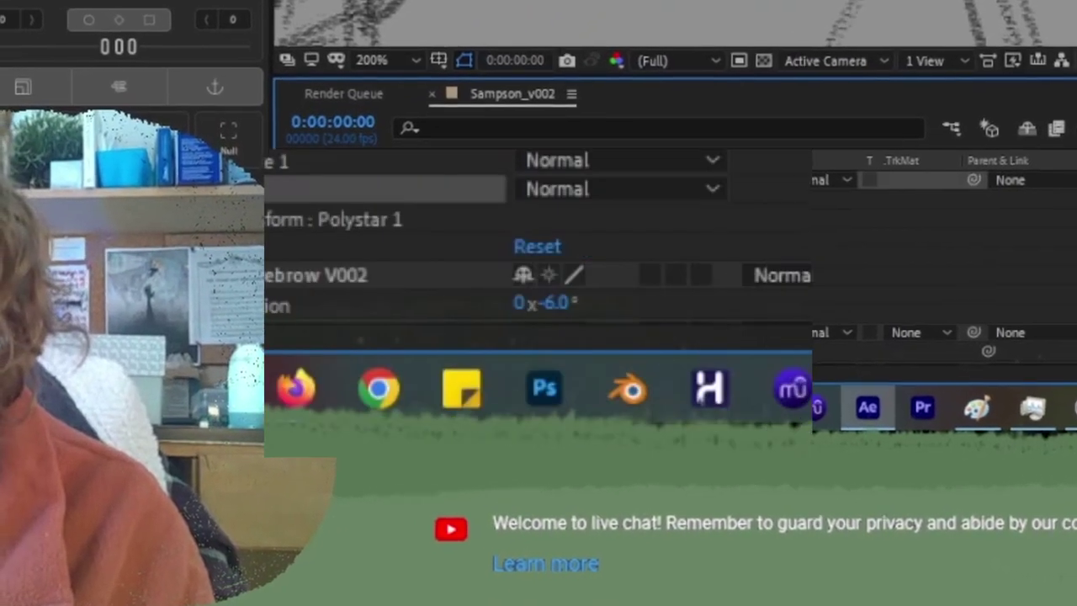
pyautogui.click(198, 133)
pyautogui.moveTo(530, 306); pyautogui.dragTo(543, 306)
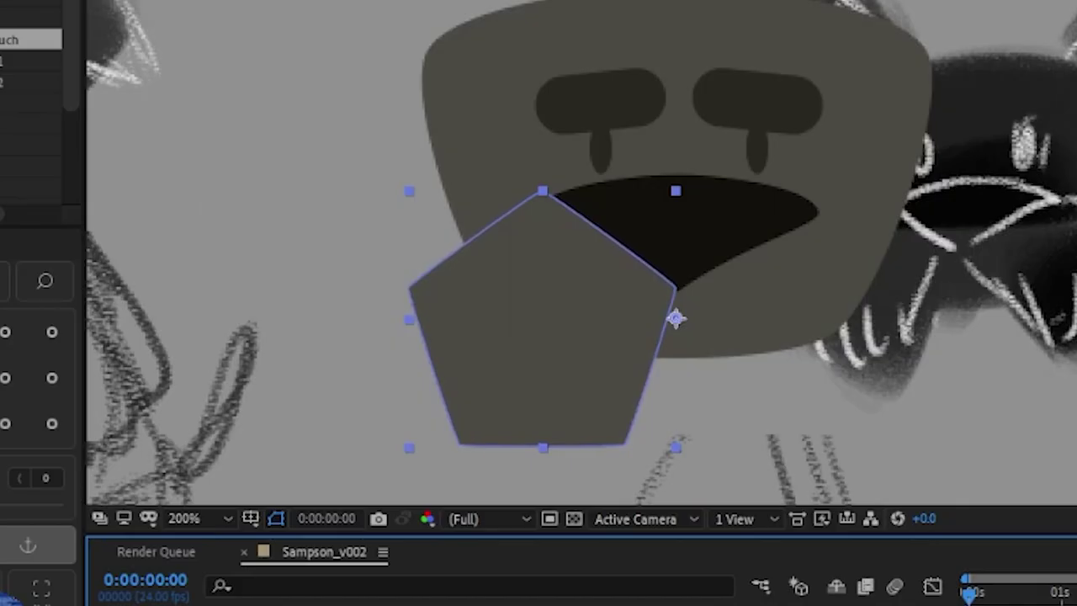
pyautogui.moveTo(385, 477); pyautogui.dragTo(404, 478)
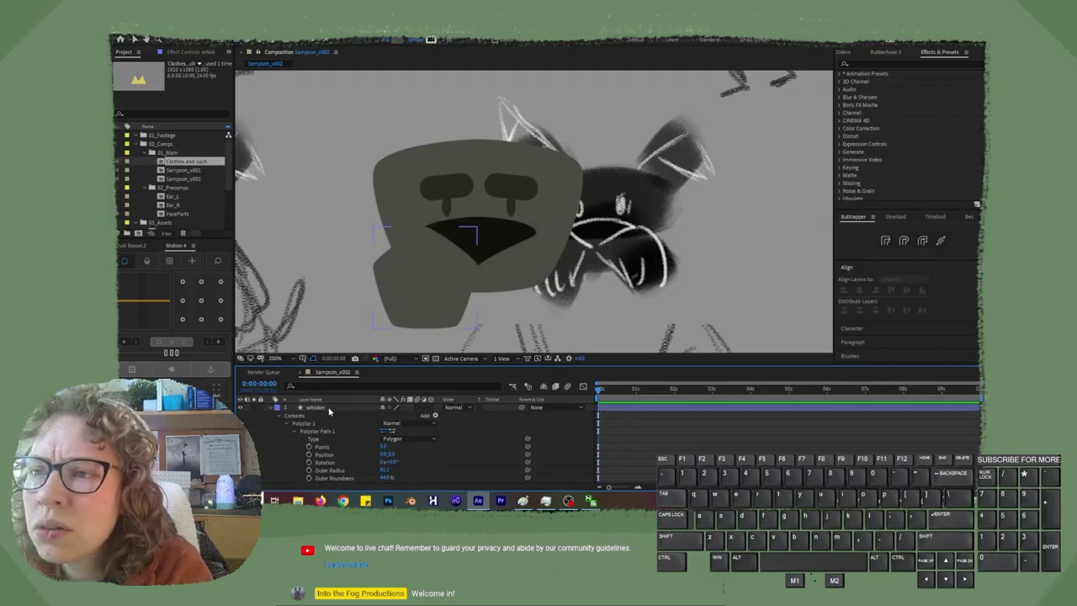
# Change the whisker layer's label colour to magenta.
pyautogui.click(329, 410)
pyautogui.click(277, 408)
pyautogui.click(299, 376)
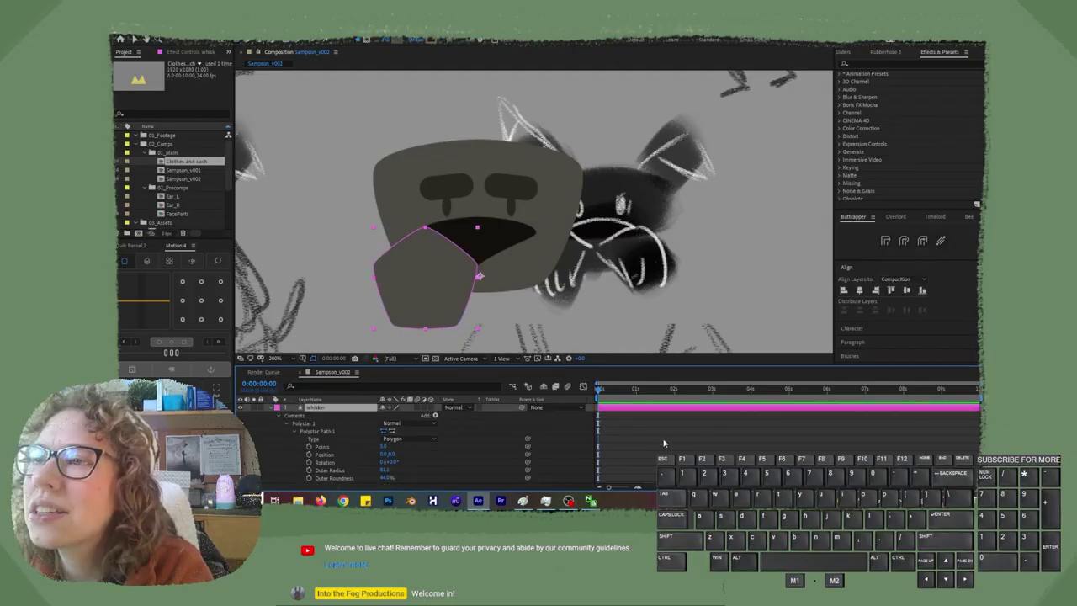
pyautogui.click(663, 443)
# Convert the whisker's Polystar Path 1 to a Bezier path.
pyautogui.click(347, 408)
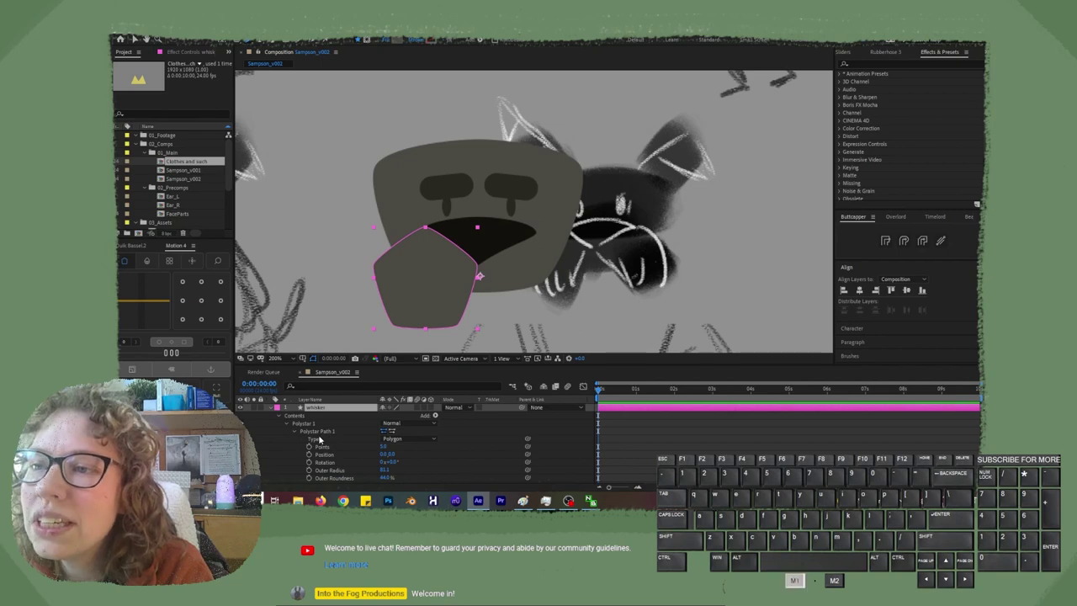
pyautogui.scroll(4, 463, 267)
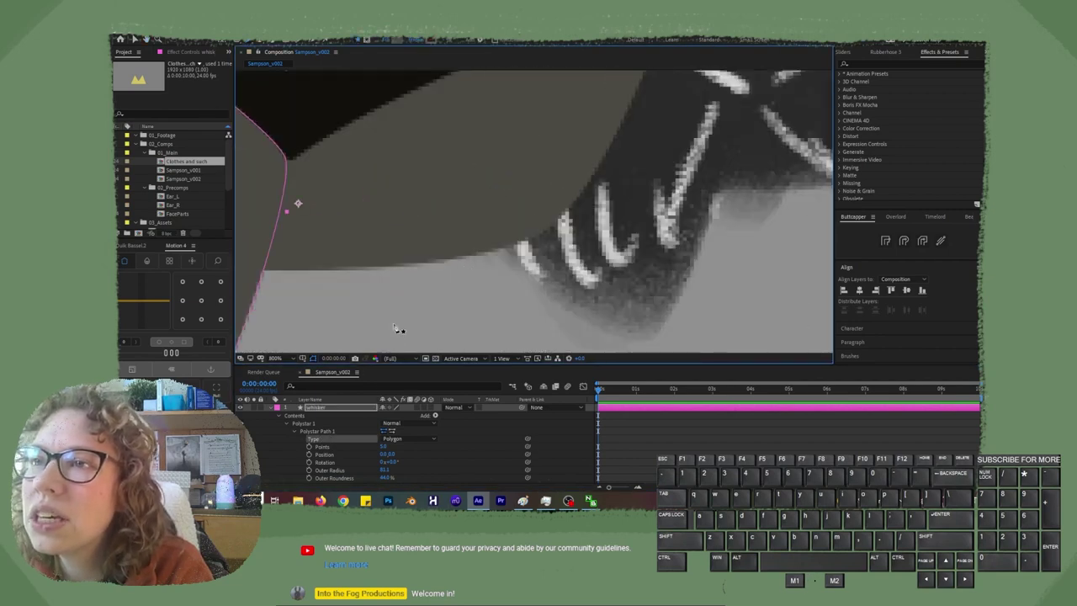
pyautogui.moveTo(394, 328); pyautogui.dragTo(704, 214)
pyautogui.scroll(-1, 516, 295)
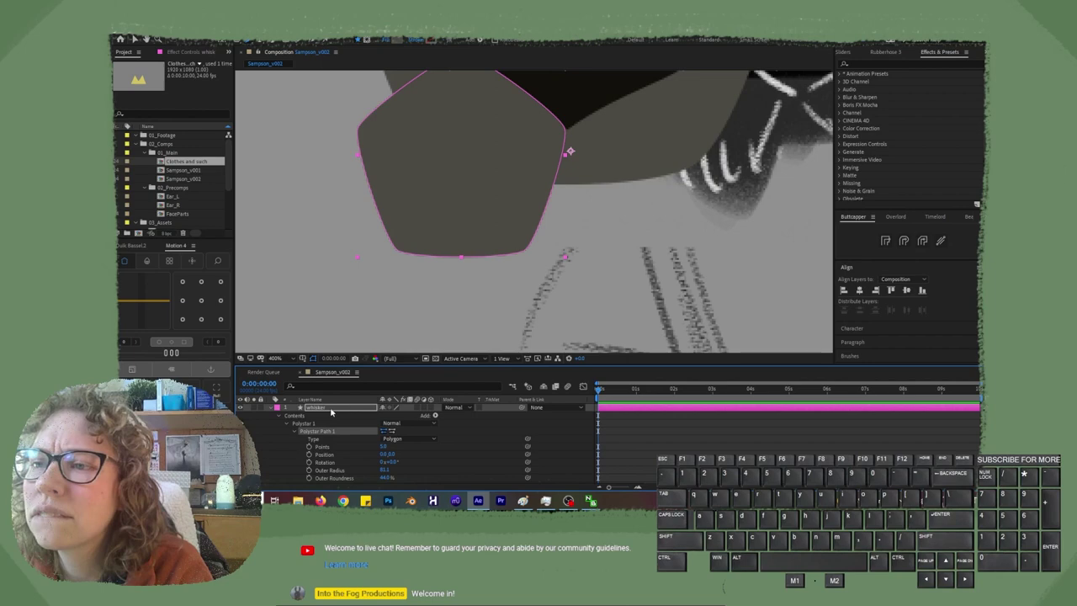
pyautogui.click(328, 408)
pyautogui.click(319, 424)
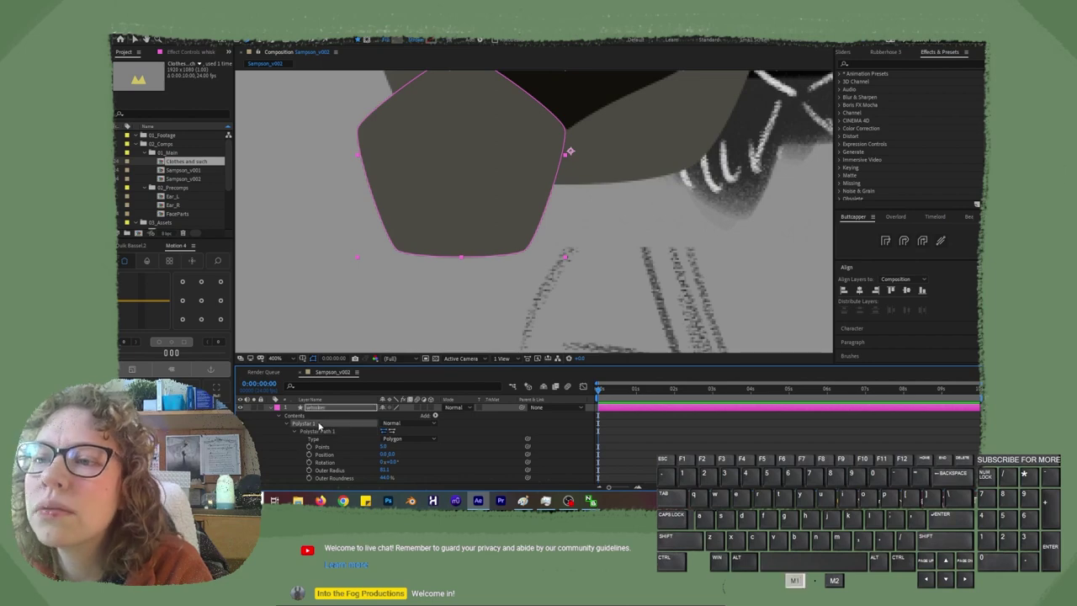
pyautogui.rightClick(320, 430)
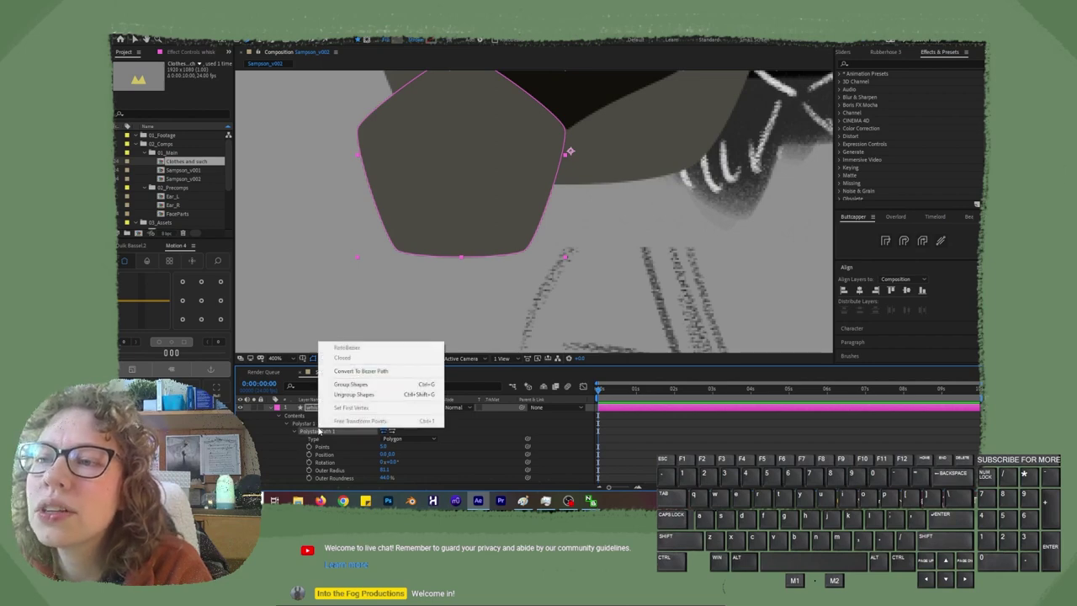
pyautogui.click(362, 371)
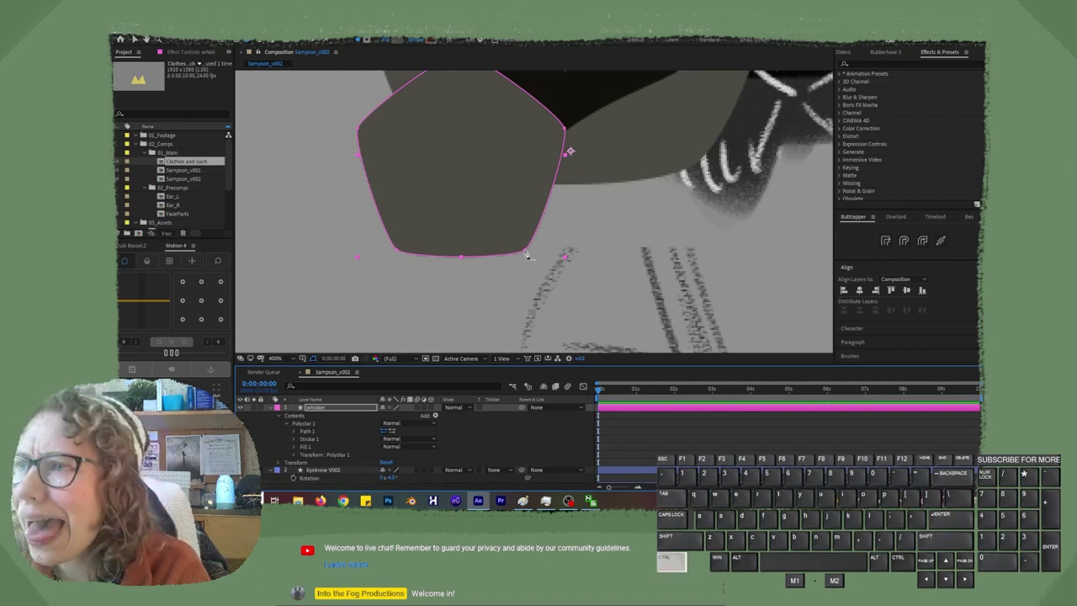
# Reduce the whisker path to four points and reshape it into a clump hanging from the nose and tapering to a lower tip.
pyautogui.press(',')
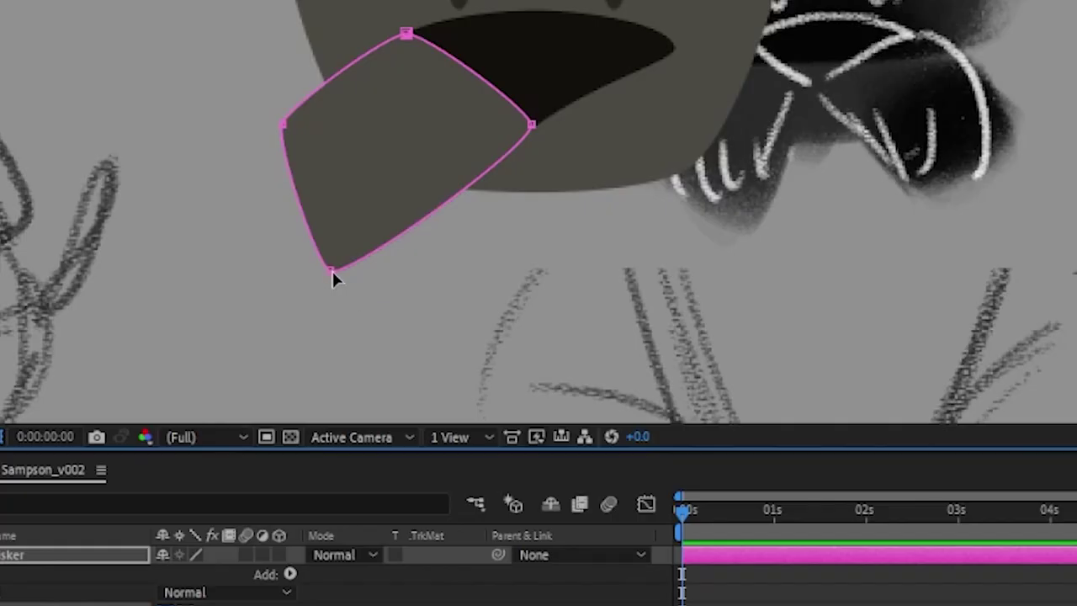
pyautogui.moveTo(454, 291); pyautogui.dragTo(478, 305)
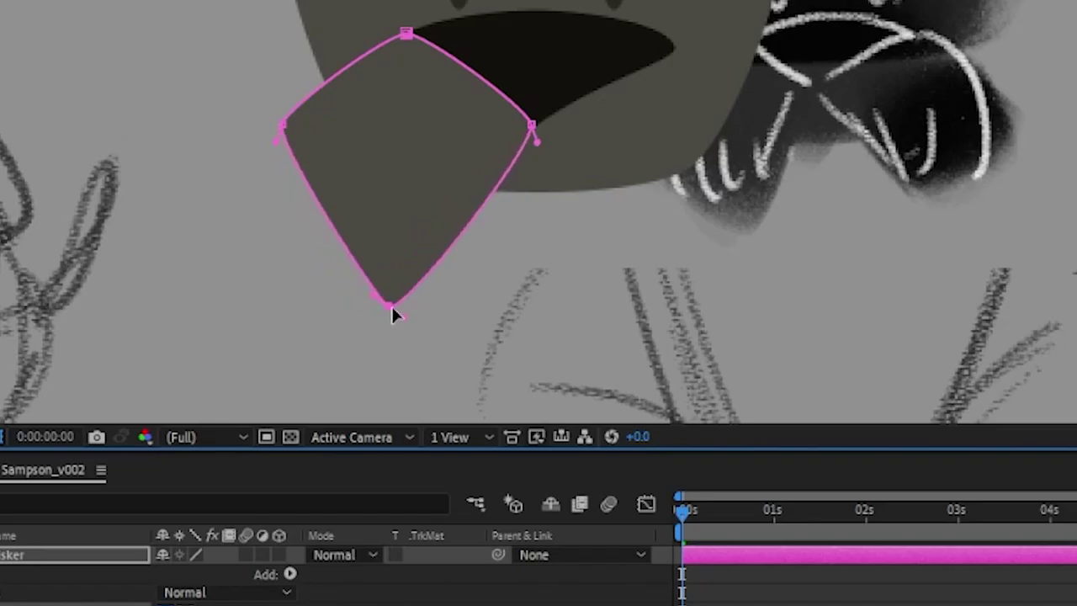
pyautogui.moveTo(391, 304); pyautogui.dragTo(414, 308)
pyautogui.moveTo(537, 142); pyautogui.dragTo(445, 257)
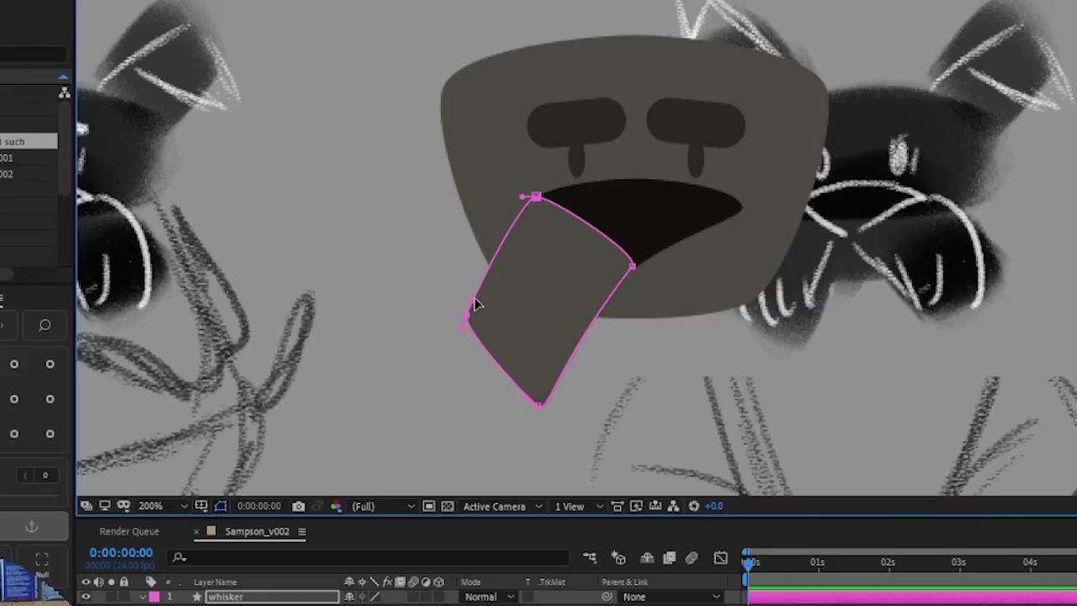
pyautogui.moveTo(473, 307); pyautogui.dragTo(472, 250)
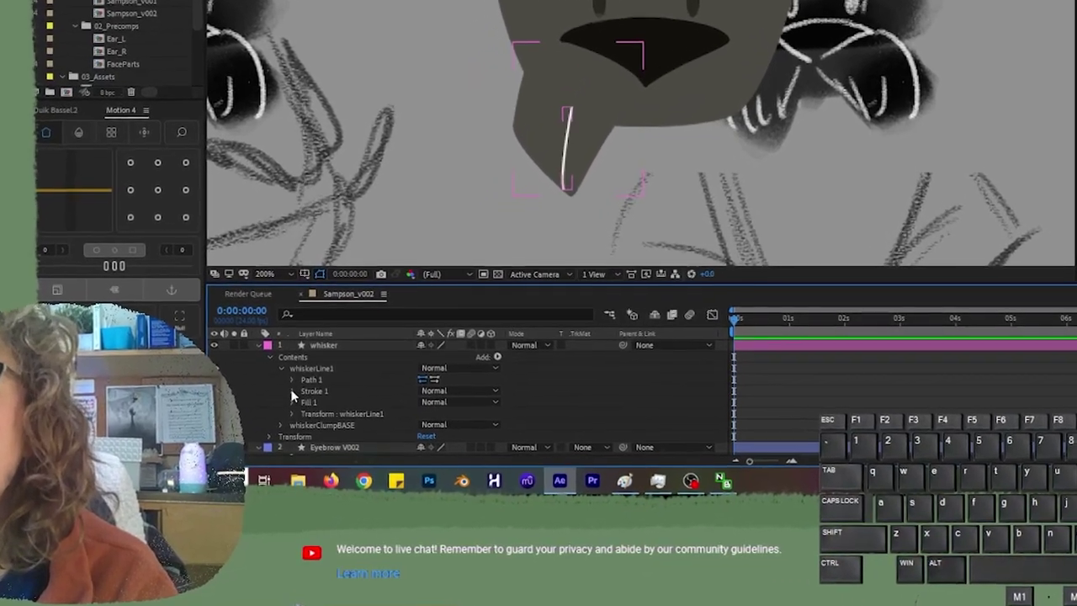
# Change the stroke colour of whiskerLine1 from white to grey.
pyautogui.click(293, 407)
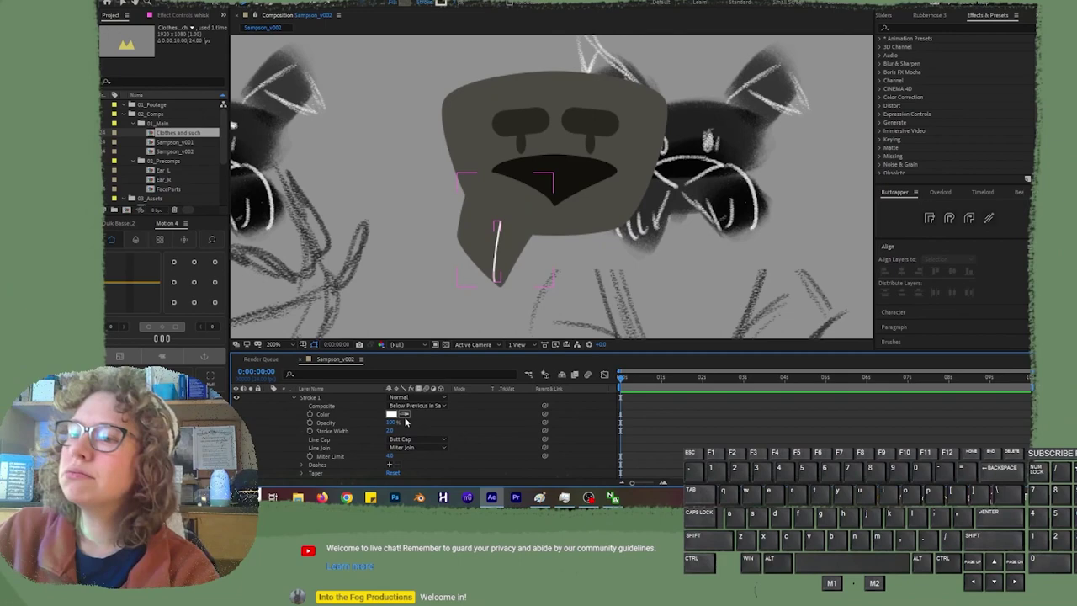
pyautogui.click(418, 376)
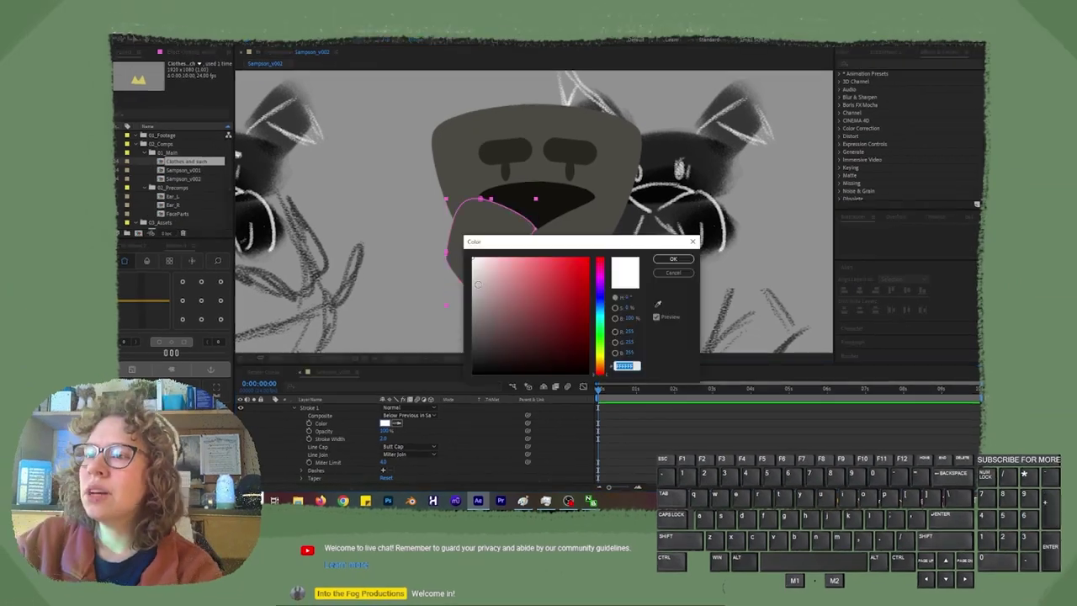
pyautogui.press('Return')
# Move the whisker layer below the nose layer and above the head layer.
pyautogui.scroll(2, 336, 409)
pyautogui.moveTo(336, 408); pyautogui.dragTo(338, 483)
pyautogui.scroll(2, 339, 484)
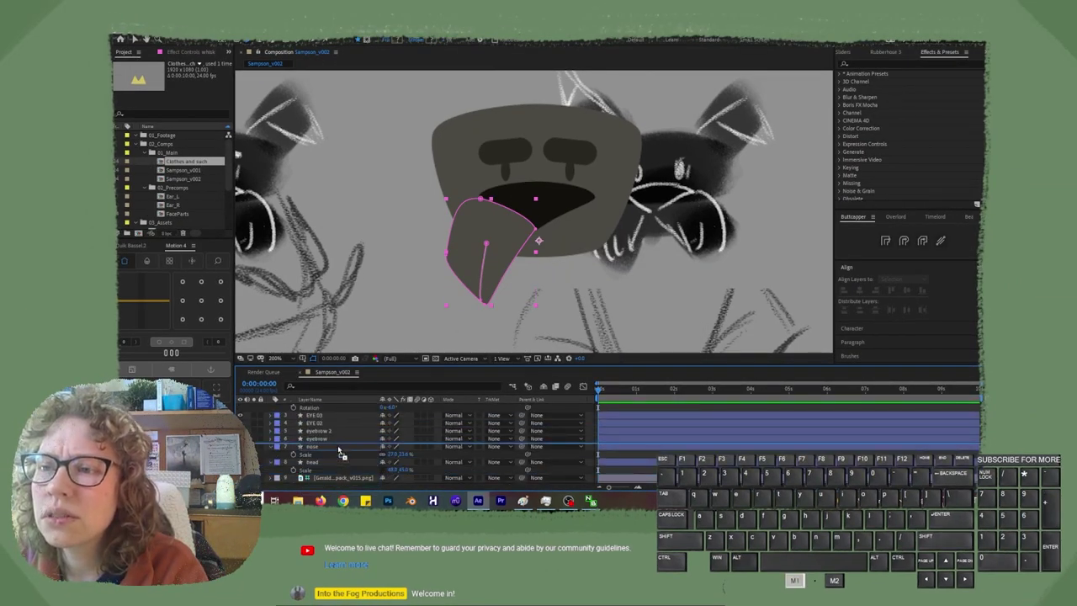
pyautogui.click(646, 436)
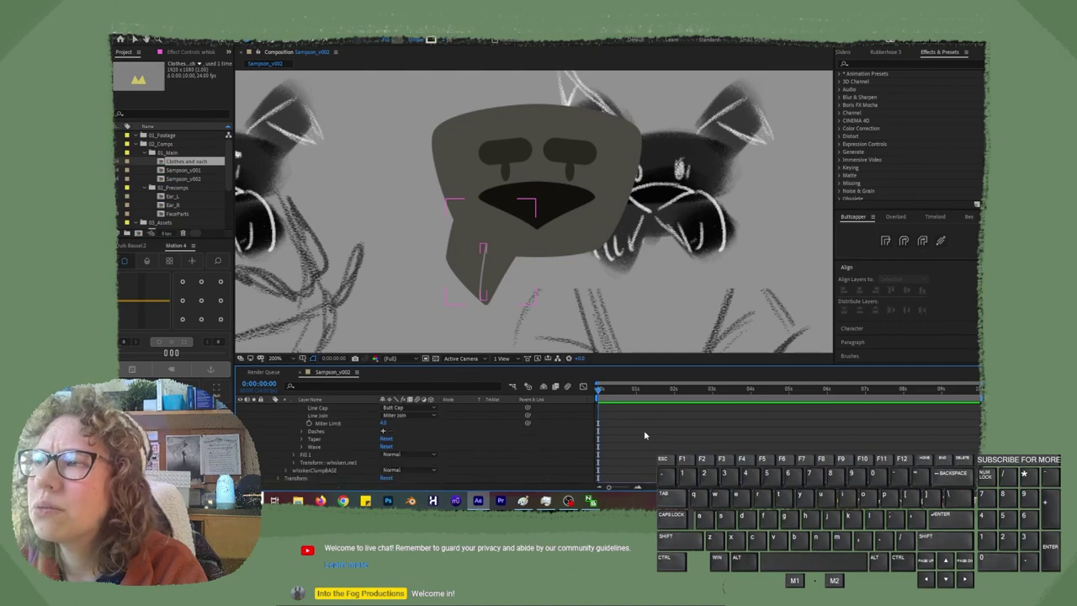
# Draw a second curved line, whiskerLine2, on the whisker between whiskerLine1 and the clump's outer edge.
pyautogui.scroll(5, 399, 438)
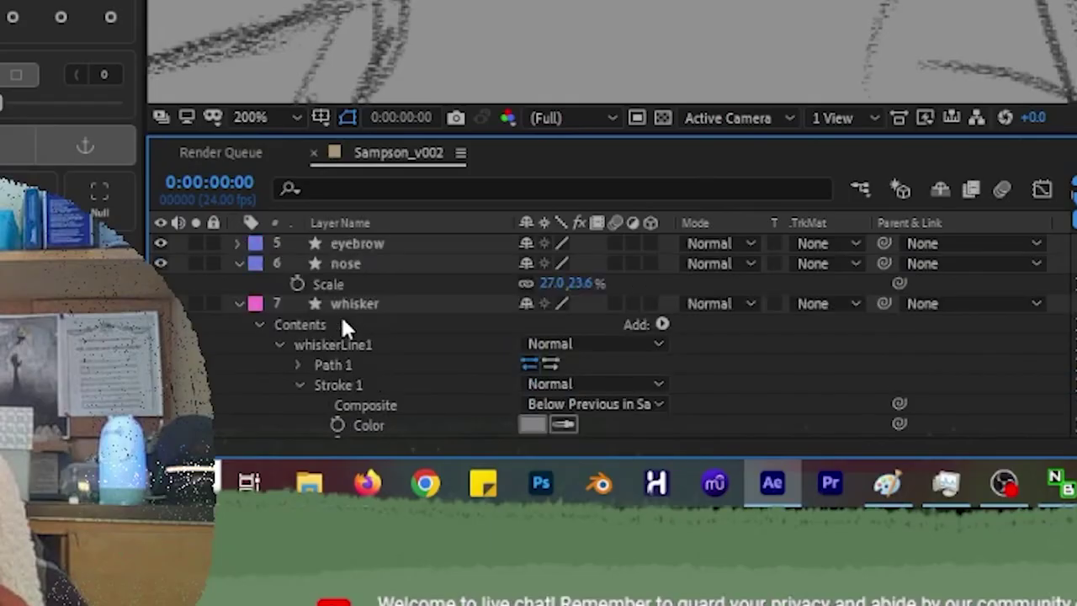
pyautogui.click(319, 431)
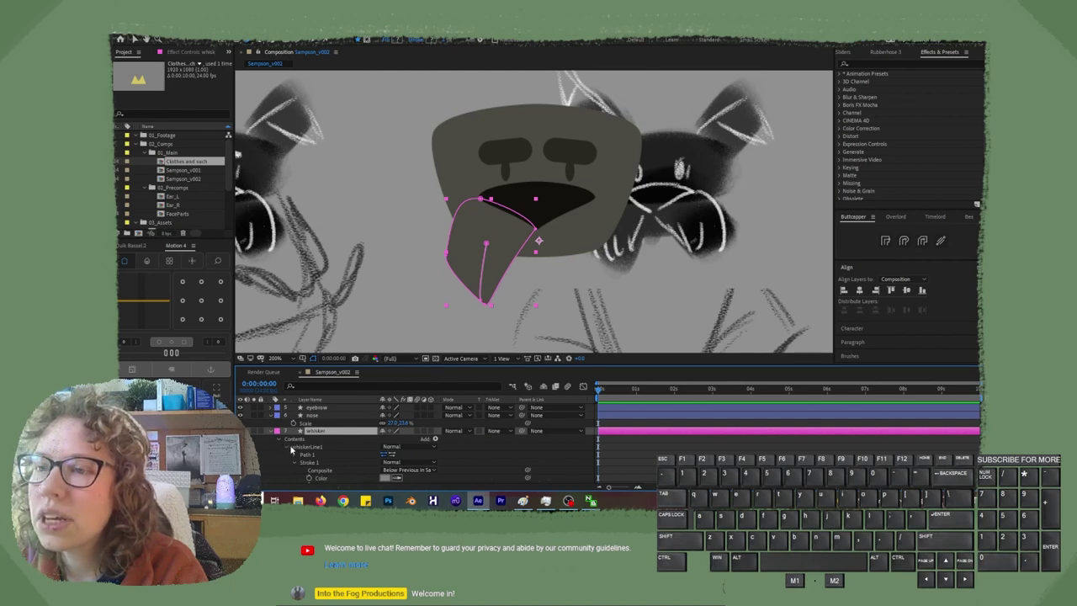
pyautogui.click(474, 227)
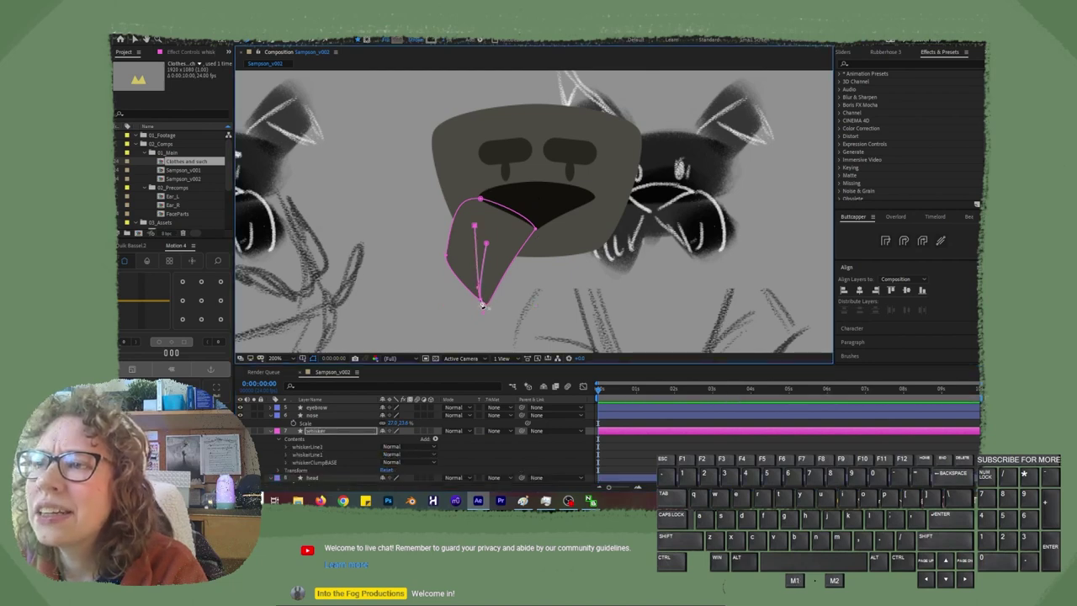
pyautogui.scroll(4, 486, 310)
pyautogui.click(457, 275)
pyautogui.moveTo(458, 275); pyautogui.dragTo(351, 141)
pyautogui.scroll(-2, 386, 226)
pyautogui.moveTo(387, 226); pyautogui.dragTo(387, 320)
pyautogui.moveTo(485, 284); pyautogui.dragTo(464, 263)
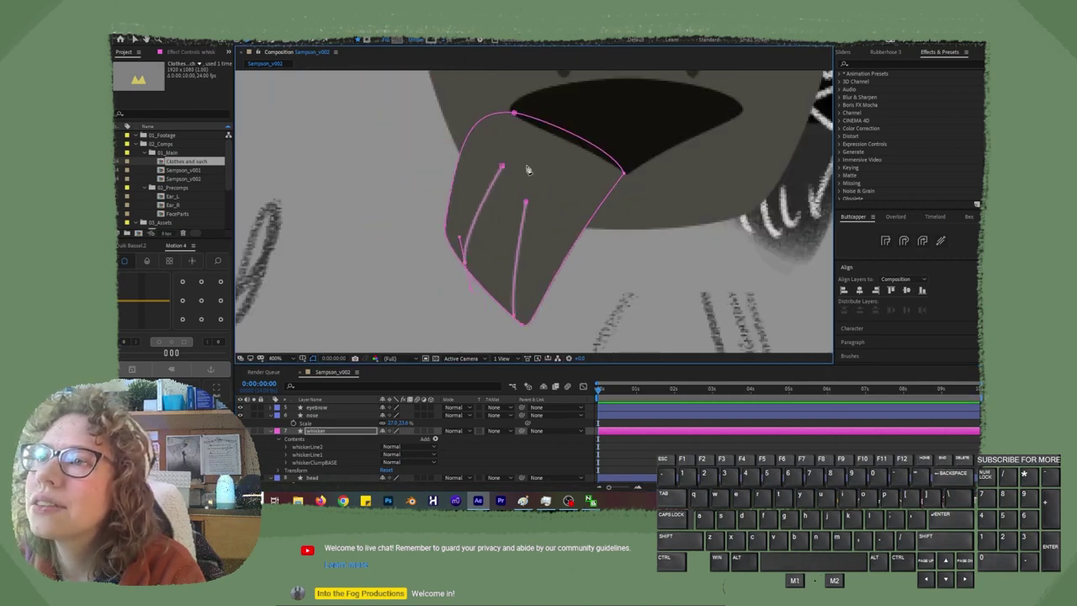
# Round out the outer edge of the whisker base and shorten whiskerLine2, setting its lower end on that edge.
pyautogui.click(691, 442)
pyautogui.scroll(-2, 652, 212)
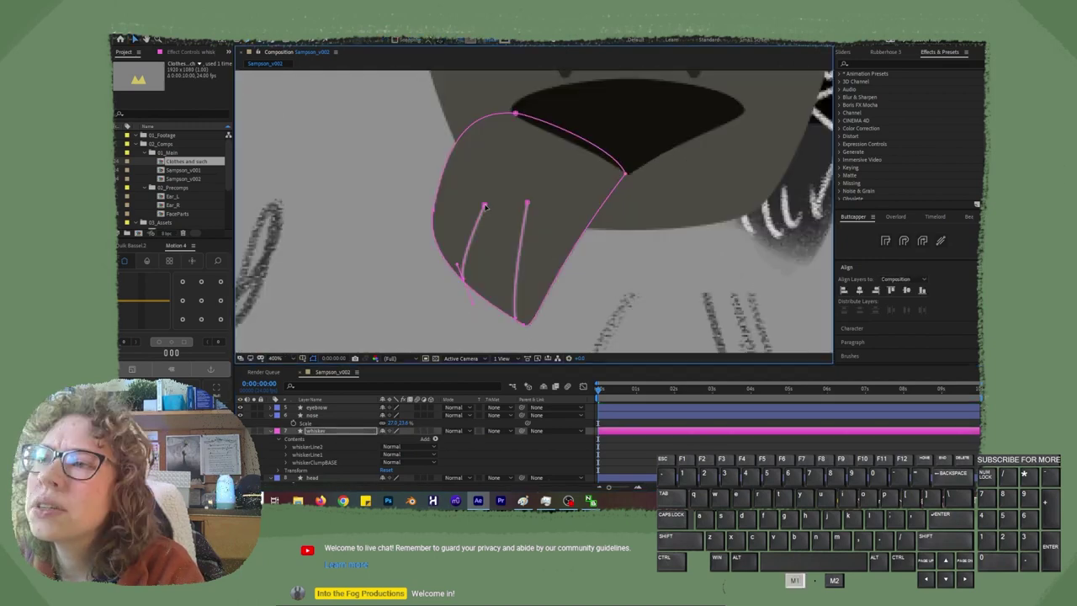
pyautogui.moveTo(462, 263)
pyautogui.mouseDown()
pyautogui.moveTo(453, 247)
pyautogui.moveTo(464, 282)
pyautogui.mouseUp()
pyautogui.scroll(-2, 488, 216)
# Try adding an extra stroke and Trim Paths to whiskerClumpBASE with a reduced End, and remove both again.
pyautogui.click(434, 438)
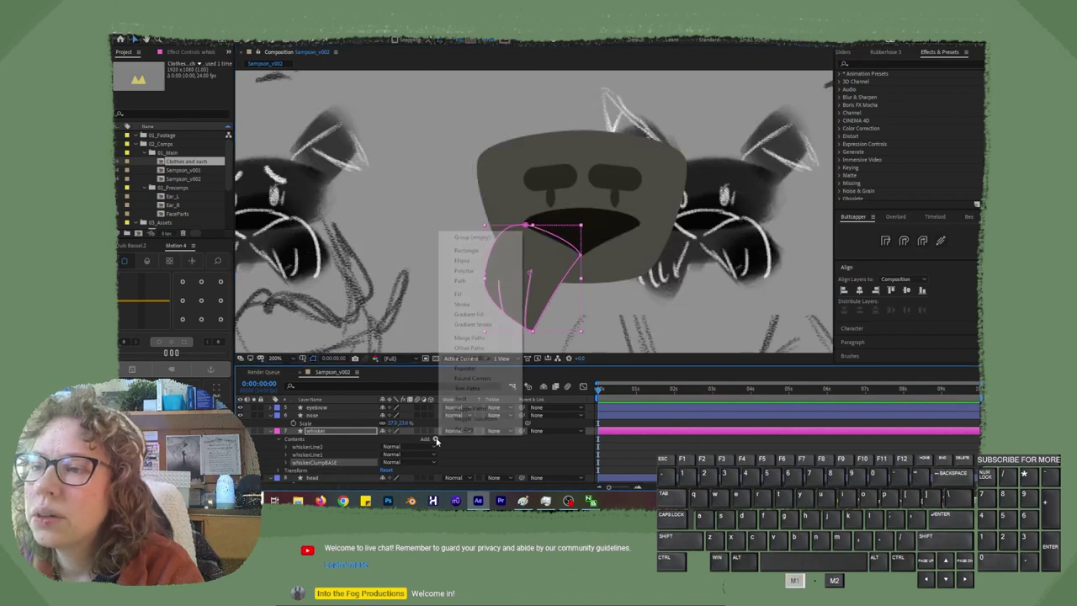
pyautogui.click(473, 273)
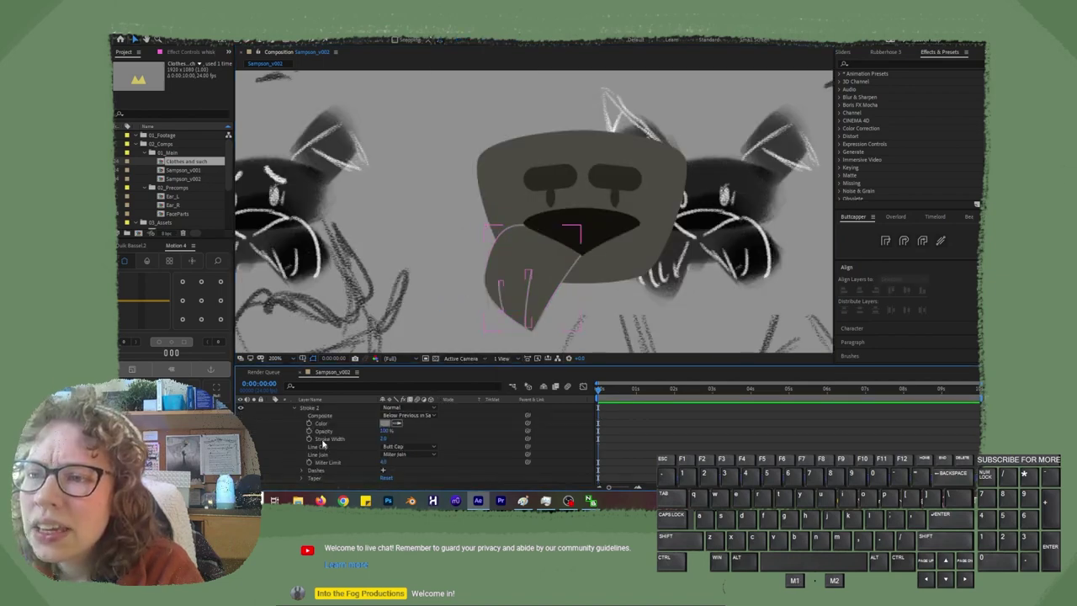
pyautogui.scroll(2, 387, 426)
pyautogui.click(434, 415)
pyautogui.click(476, 362)
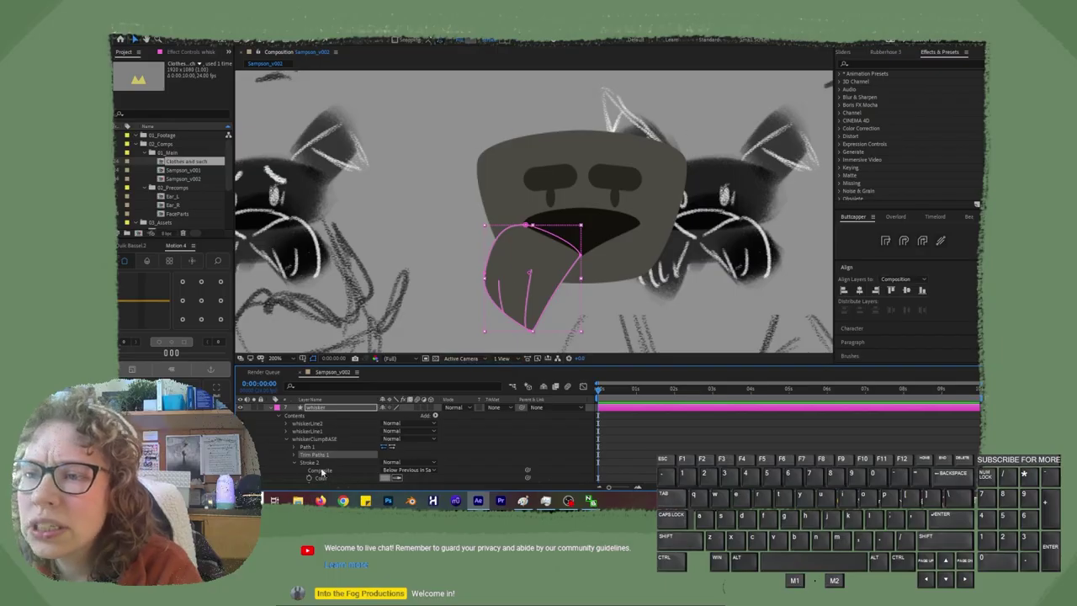
pyautogui.click(293, 454)
pyautogui.moveTo(385, 463); pyautogui.dragTo(355, 464)
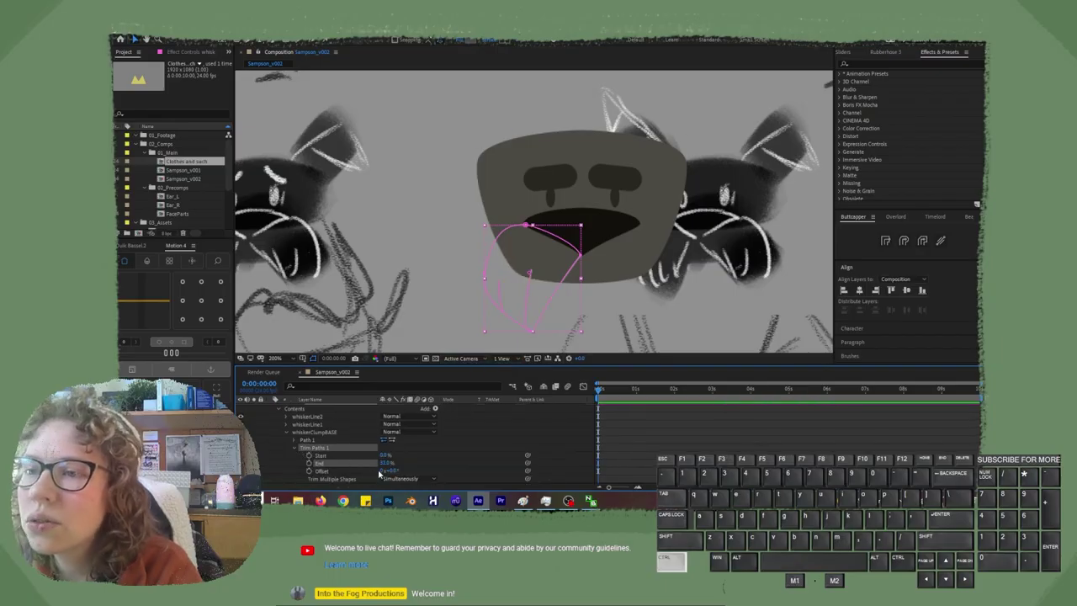
pyautogui.hotkey('ctrl', 'z')
pyautogui.hotkey('ctrl', 'z')
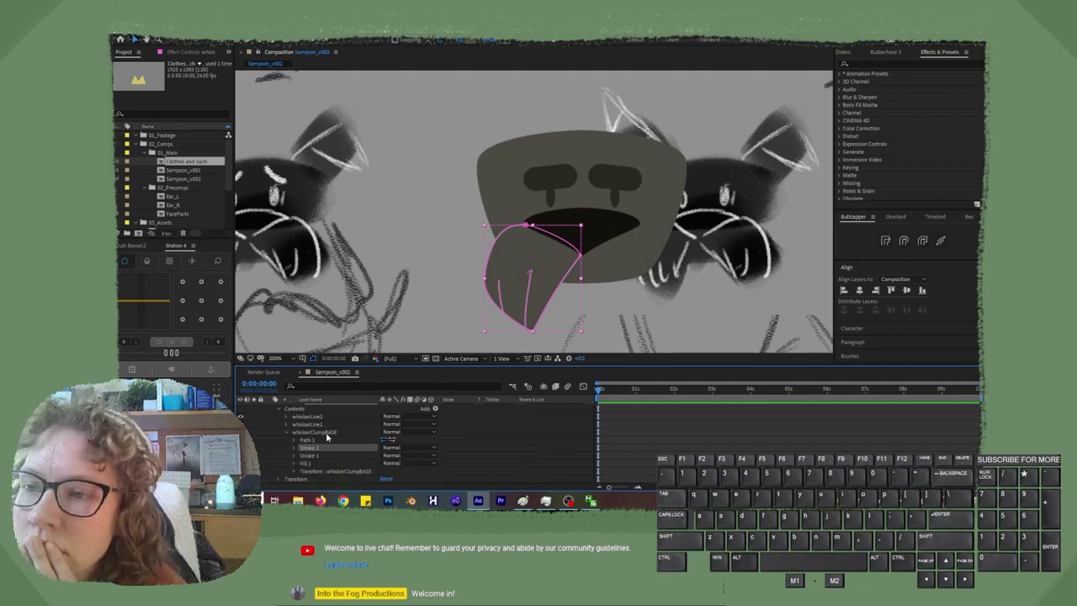
pyautogui.click(324, 450)
pyautogui.press('Delete')
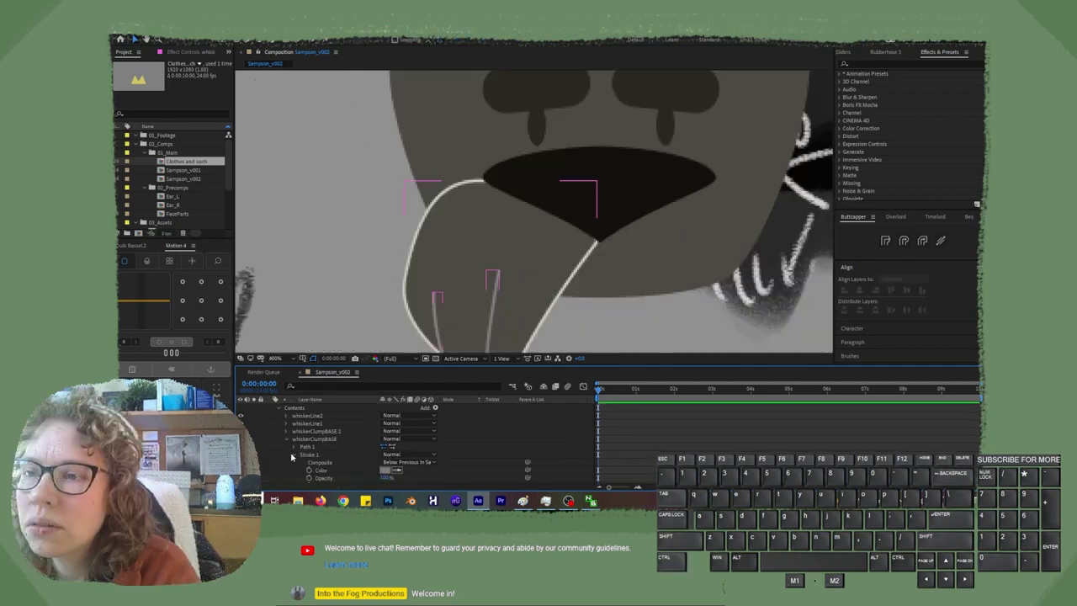
# Rename the original whisker base group whiskerClumpBASE Fill.
pyautogui.click(293, 455)
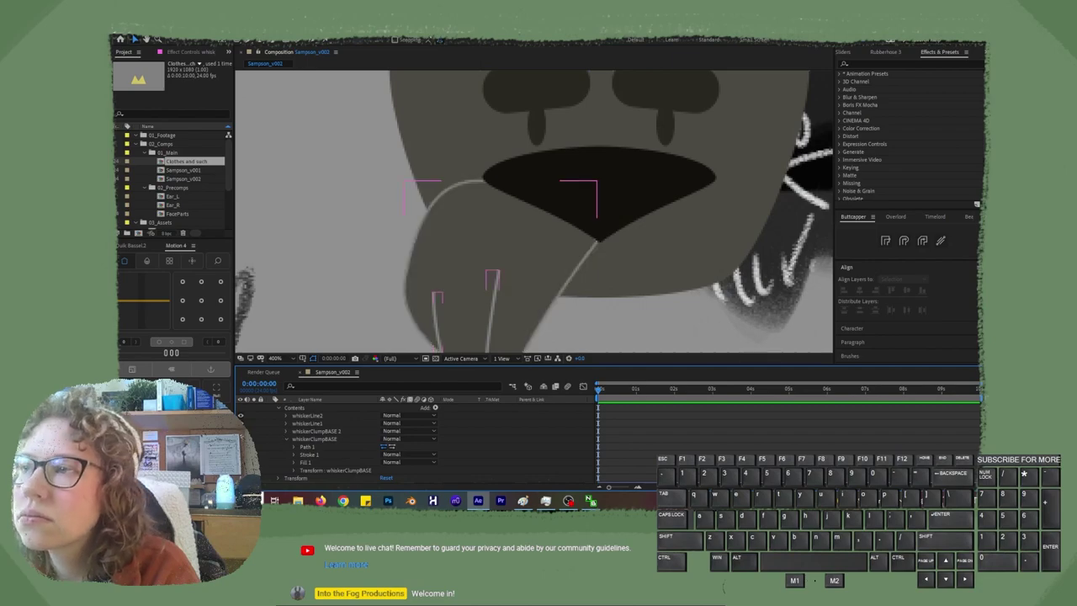
pyautogui.click(334, 439)
pyautogui.press('Return')
pyautogui.write('F')
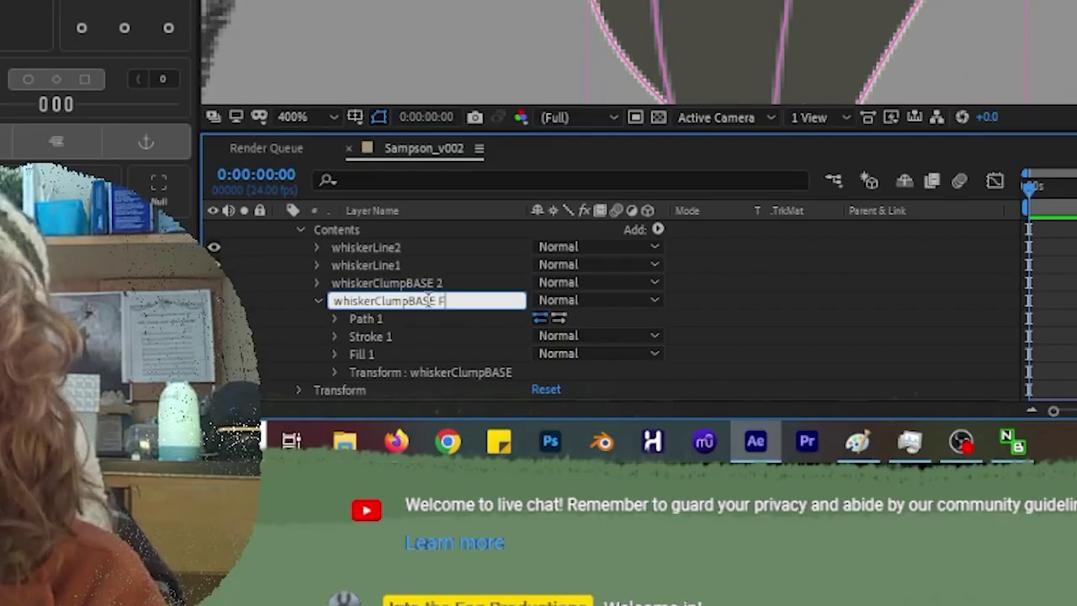
pyautogui.write('ill')
pyautogui.press('Return')
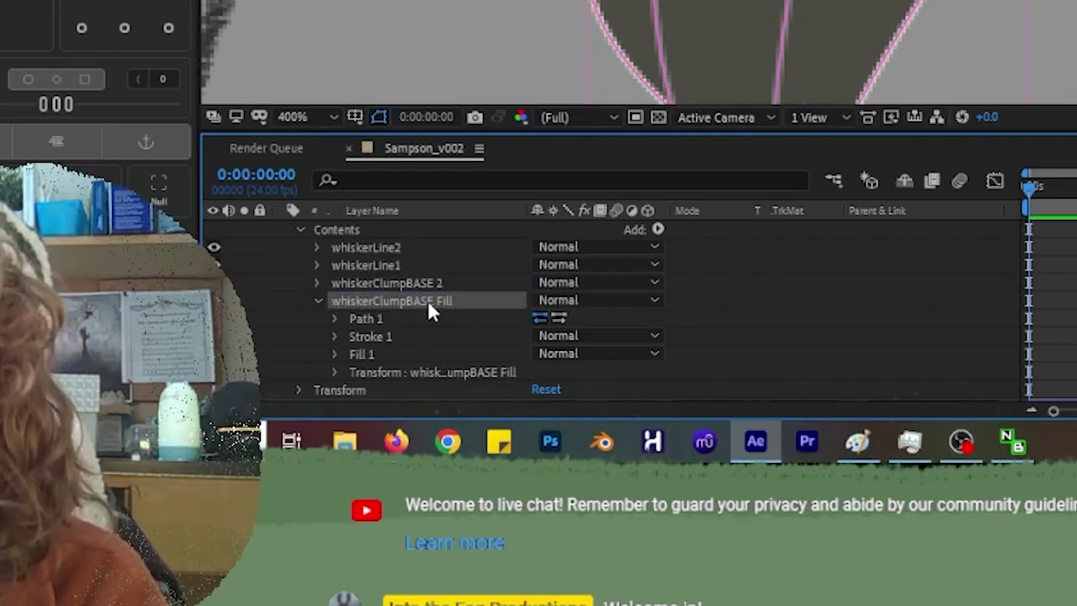
# Rename the duplicate group whiskerClumpBASE 2 as whiskerClumpBASE Stroke.
pyautogui.click(361, 282)
pyautogui.press('Return')
pyautogui.press('End')
pyautogui.press('BackSpace')
pyautogui.write('Stroke')
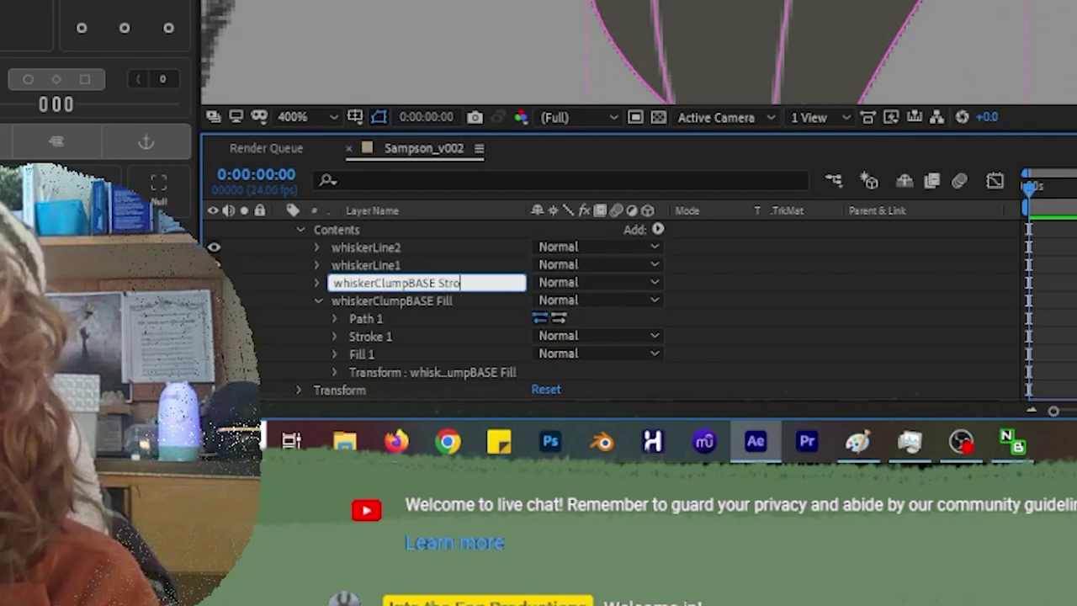
pyautogui.press('Return')
# Add Trim Paths to the whiskerClumpBASE Stroke group and adjust its trim range.
pyautogui.click(317, 302)
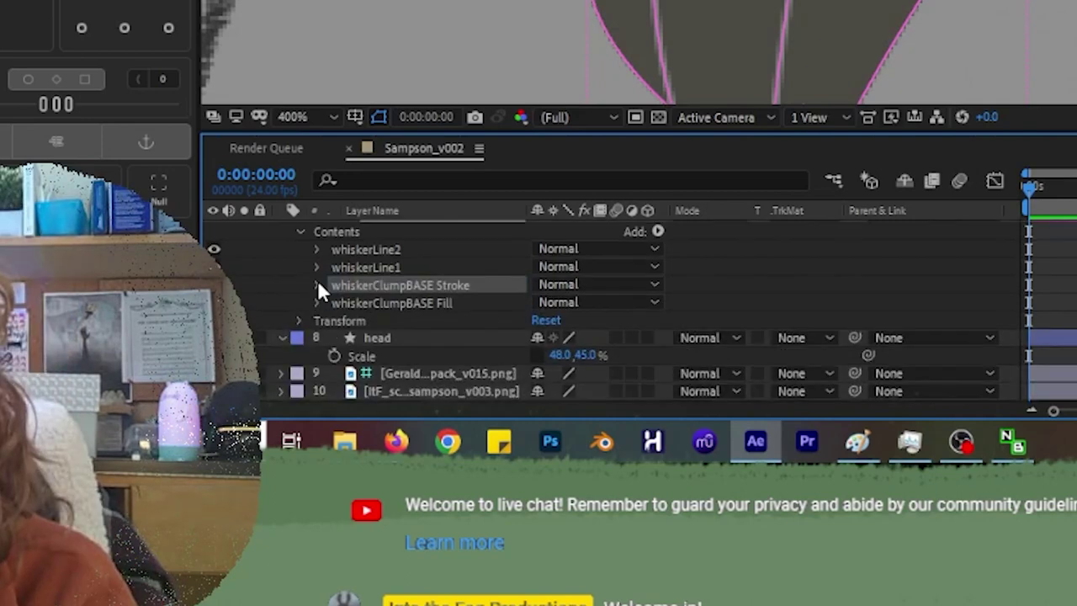
pyautogui.click(317, 282)
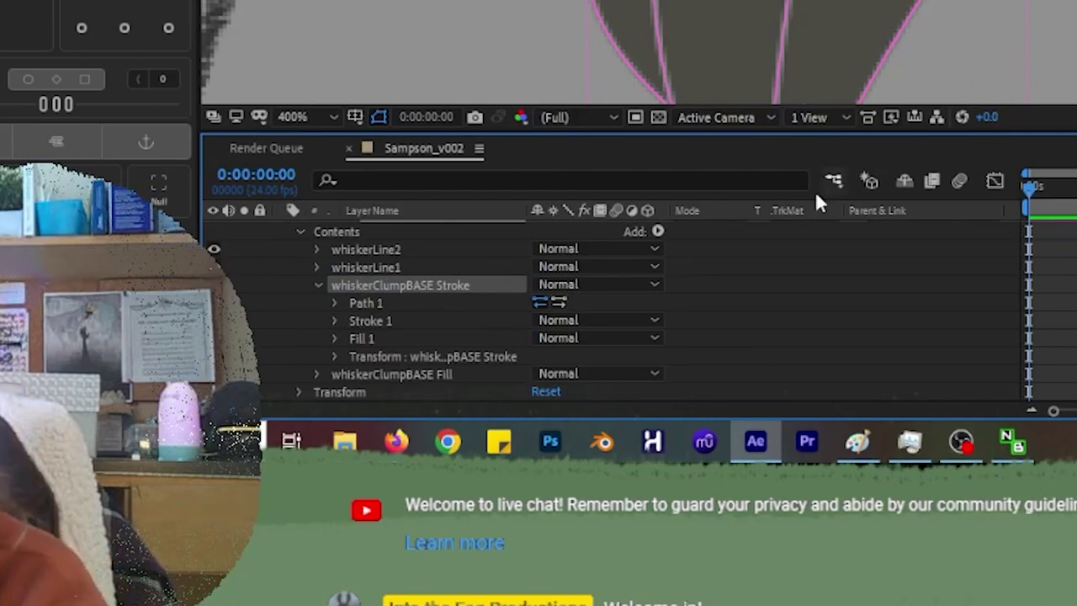
pyautogui.click(657, 231)
pyautogui.click(761, 116)
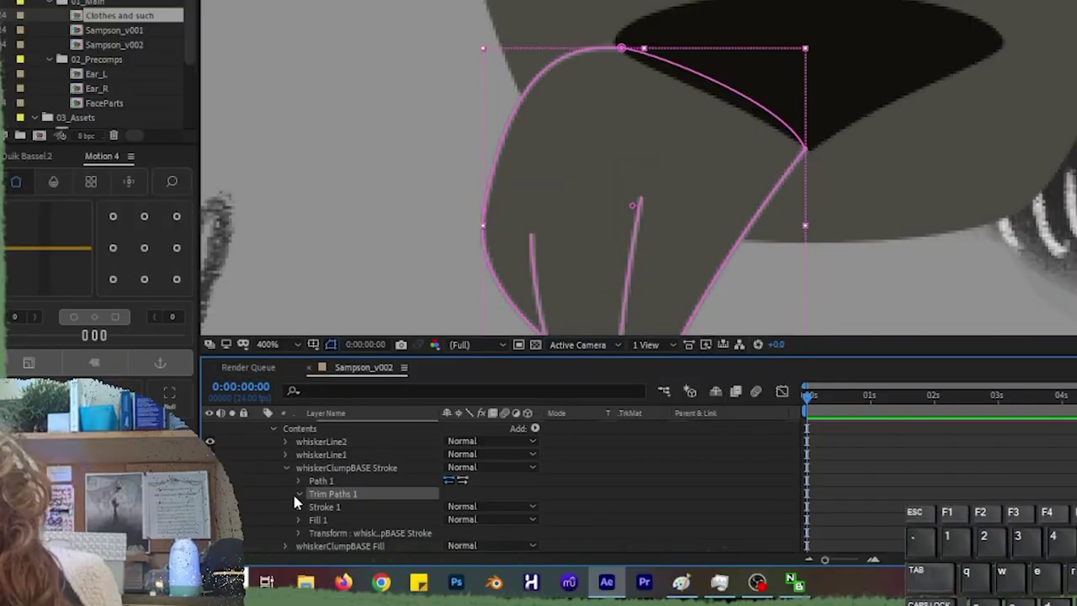
pyautogui.click(130, 520)
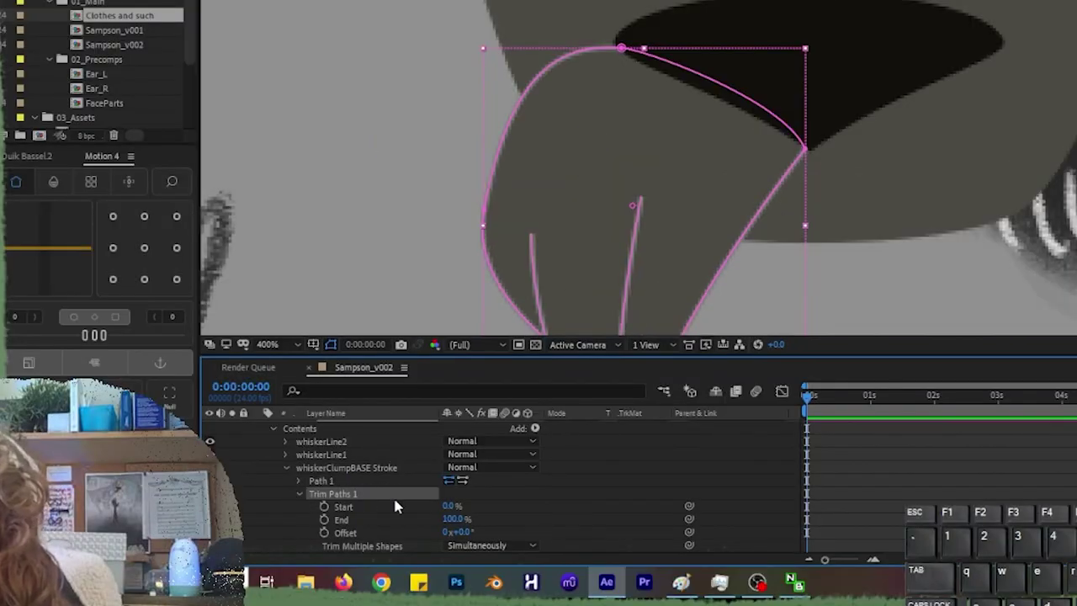
pyautogui.moveTo(452, 505)
pyautogui.mouseDown()
pyautogui.moveTo(492, 504)
pyautogui.moveTo(452, 506)
pyautogui.moveTo(453, 523)
pyautogui.moveTo(429, 525)
pyautogui.mouseUp()
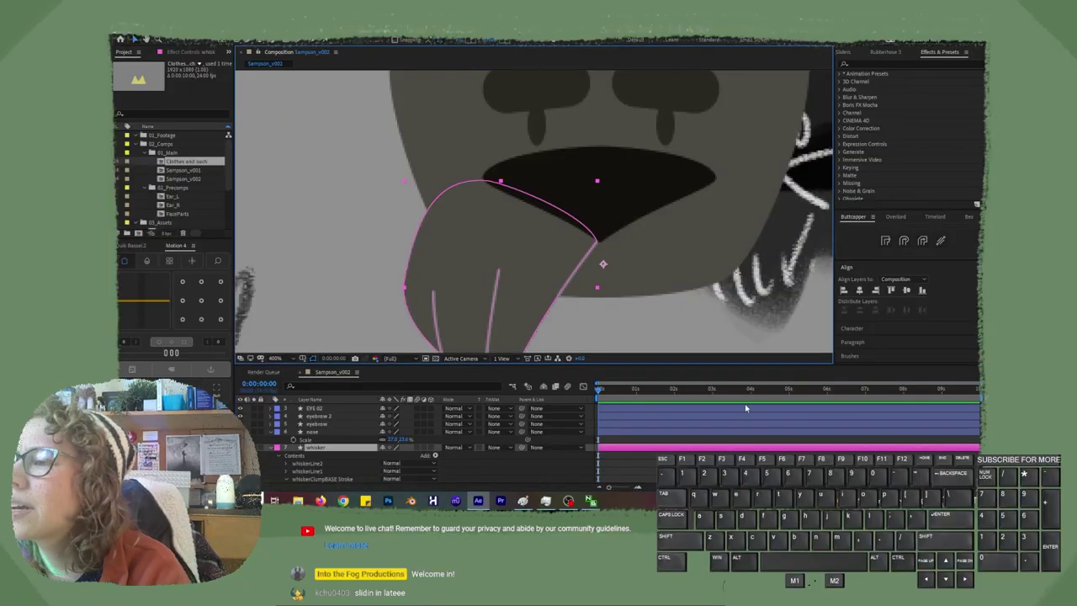
# Rename the whisker layer whisker_R.
pyautogui.click(604, 329)
pyautogui.moveTo(604, 328); pyautogui.dragTo(590, 293)
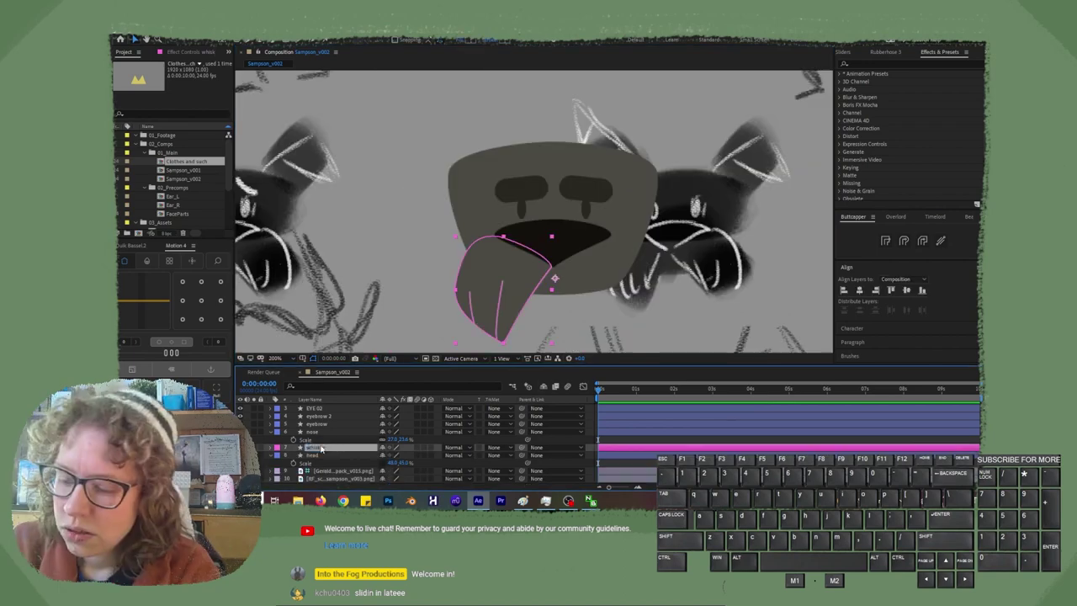
pyautogui.press('Return')
pyautogui.press('Right')
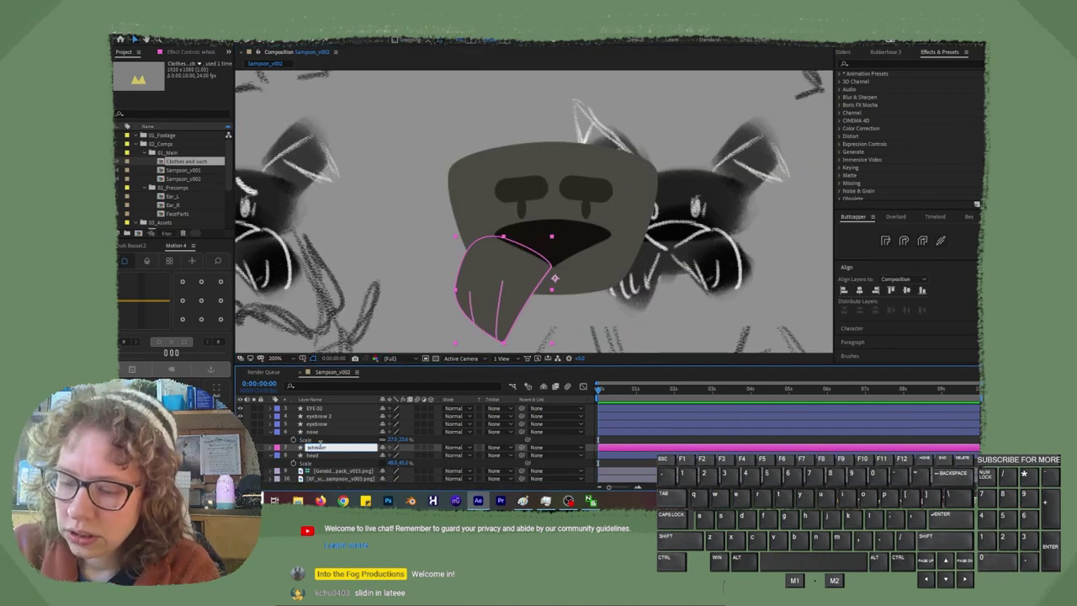
pyautogui.write('_R')
pyautogui.press('Return')
# Duplicate the whisker_R layer and name the copy whisker_L.
pyautogui.hotkey('ctrl', 'd')
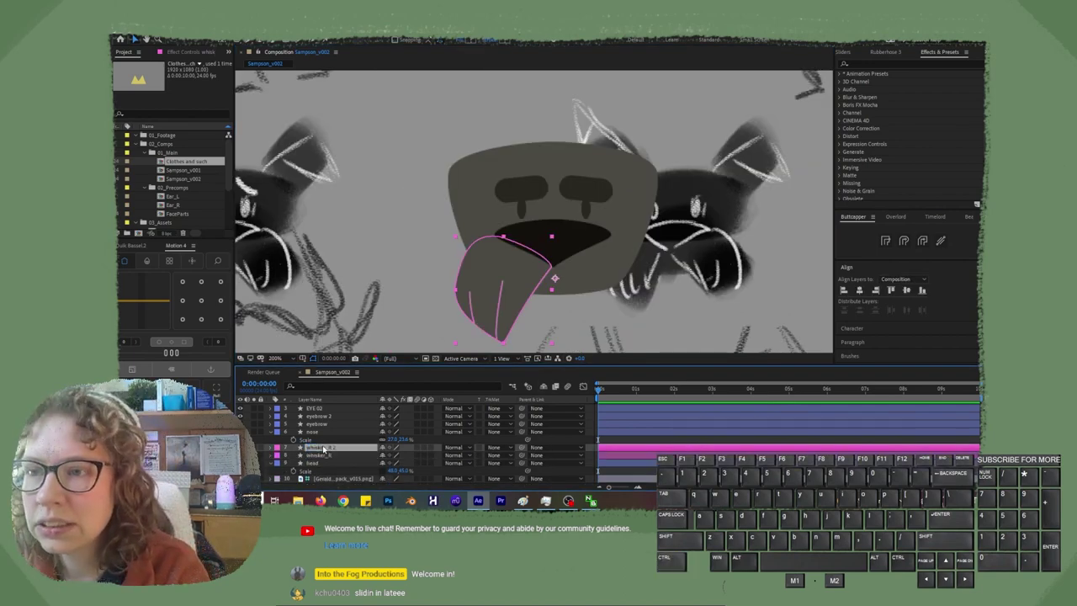
pyautogui.press('Return')
pyautogui.press('Right')
pyautogui.press('BackSpace')
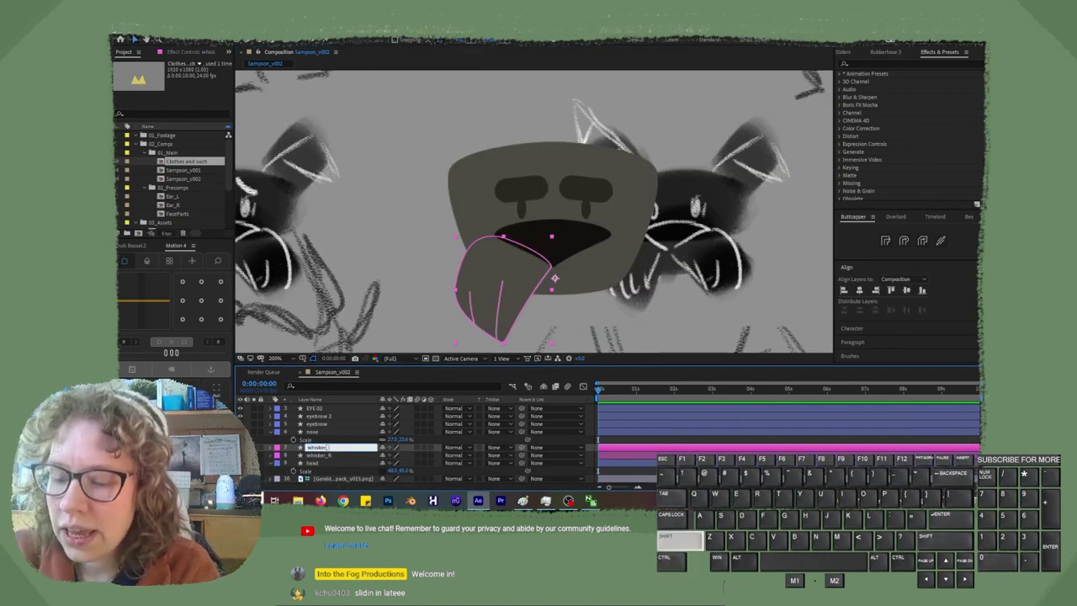
pyautogui.write('L')
pyautogui.press('Return')
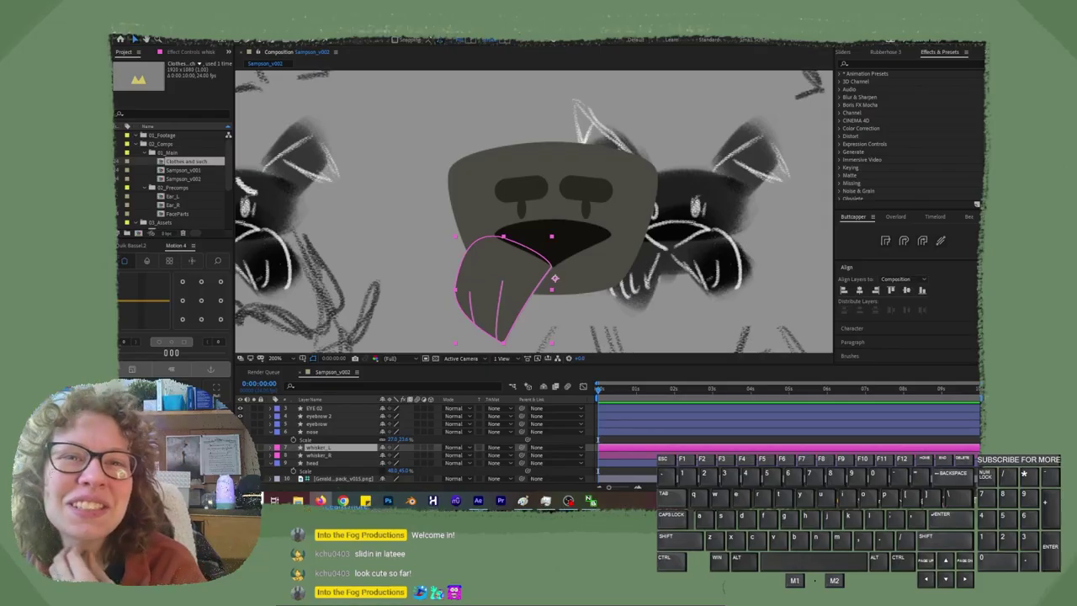
# Place the whisker_L layer's anchor point on the pointed lower tip of the nose.
pyautogui.click(344, 441)
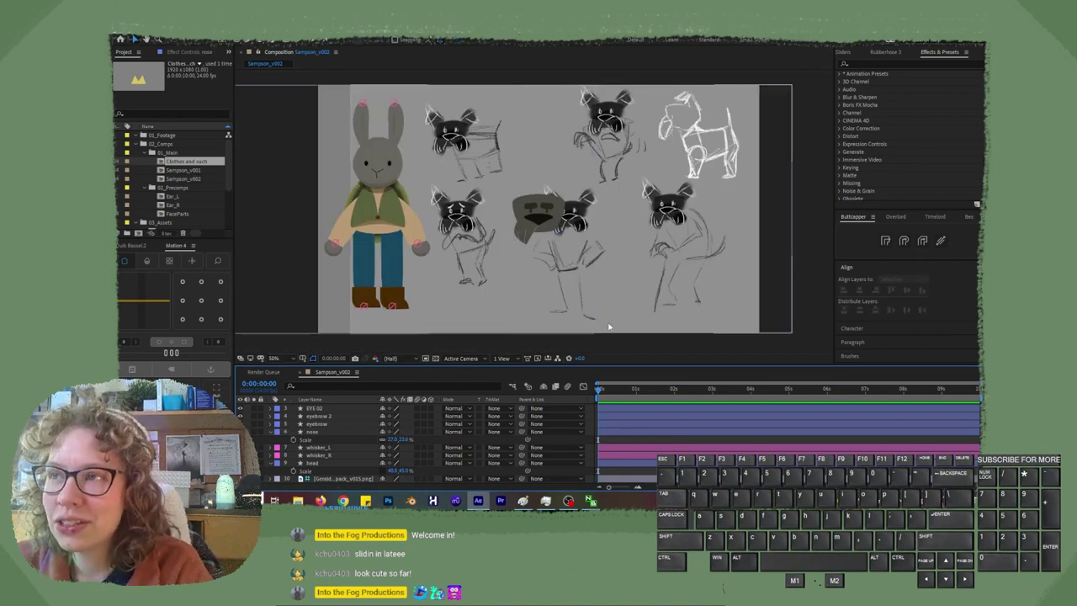
pyautogui.scroll(2, 538, 253)
pyautogui.click(517, 240)
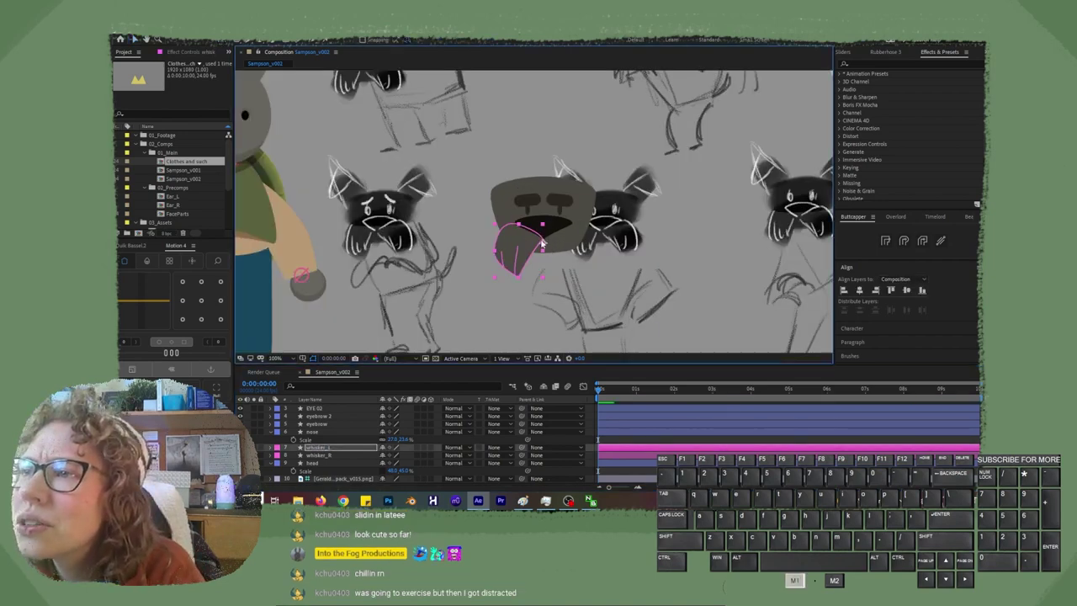
pyautogui.scroll(4, 540, 244)
pyautogui.moveTo(565, 317); pyautogui.dragTo(568, 321)
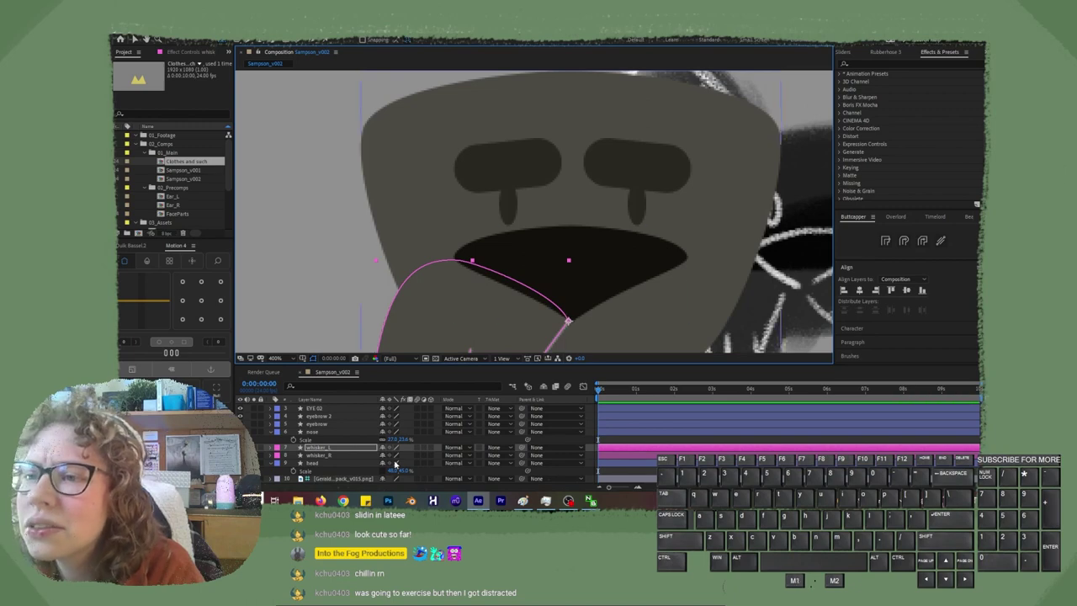
# Mirror whisker_L with a horizontal scale of -73% and nudge it to the right so it joins the nose tip.
pyautogui.press('s')
pyautogui.click(393, 447)
pyautogui.write('3')
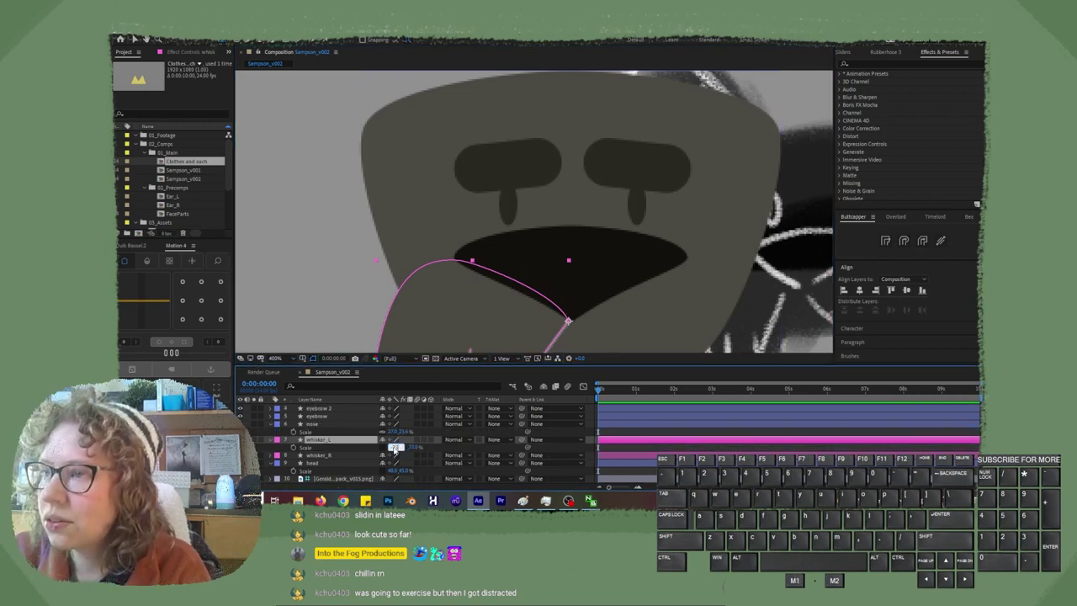
pyautogui.click(684, 446)
pyautogui.press(',')
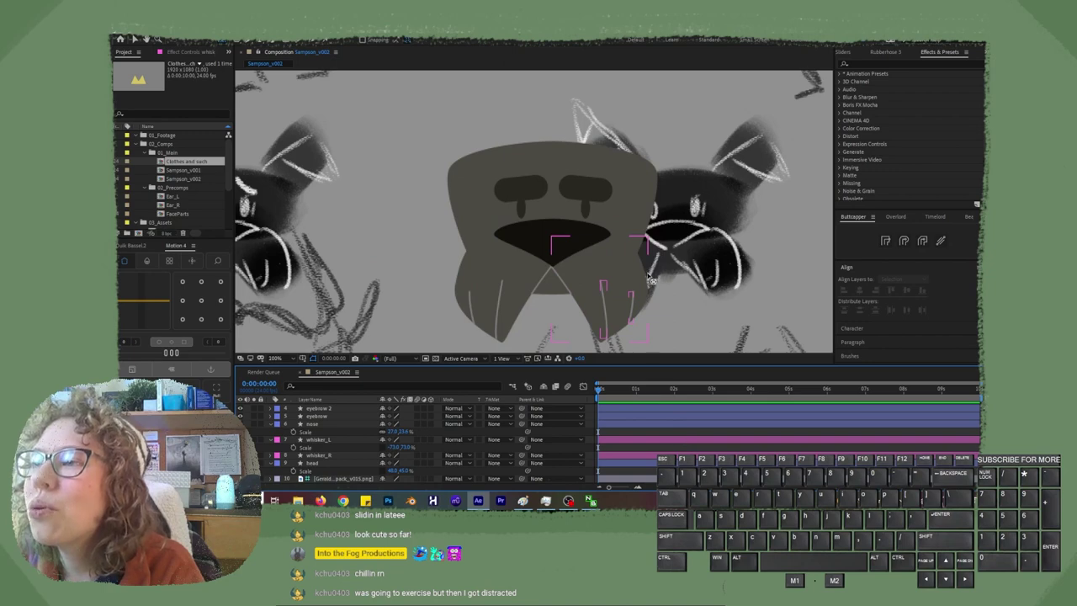
pyautogui.press(',')
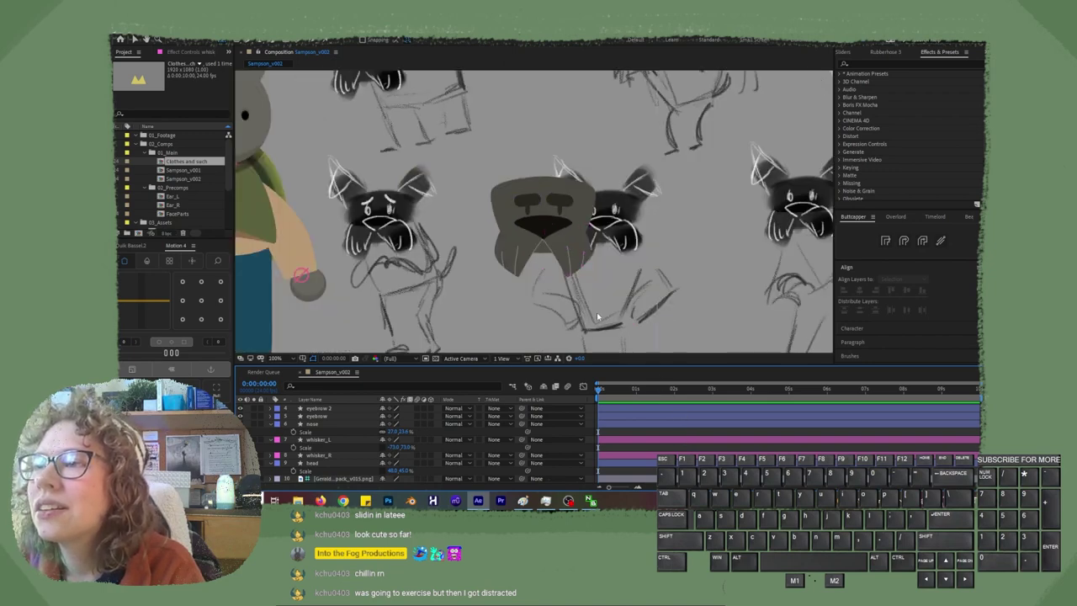
pyautogui.press('.')
pyautogui.click(328, 410)
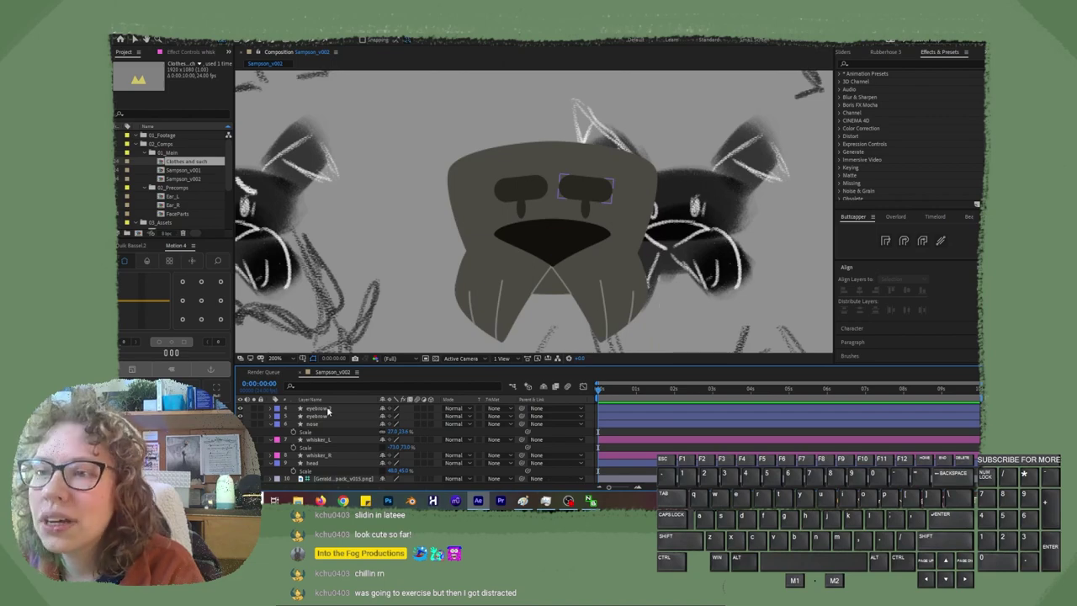
pyautogui.click(334, 440)
pyautogui.hotkey('shift', 'Right')
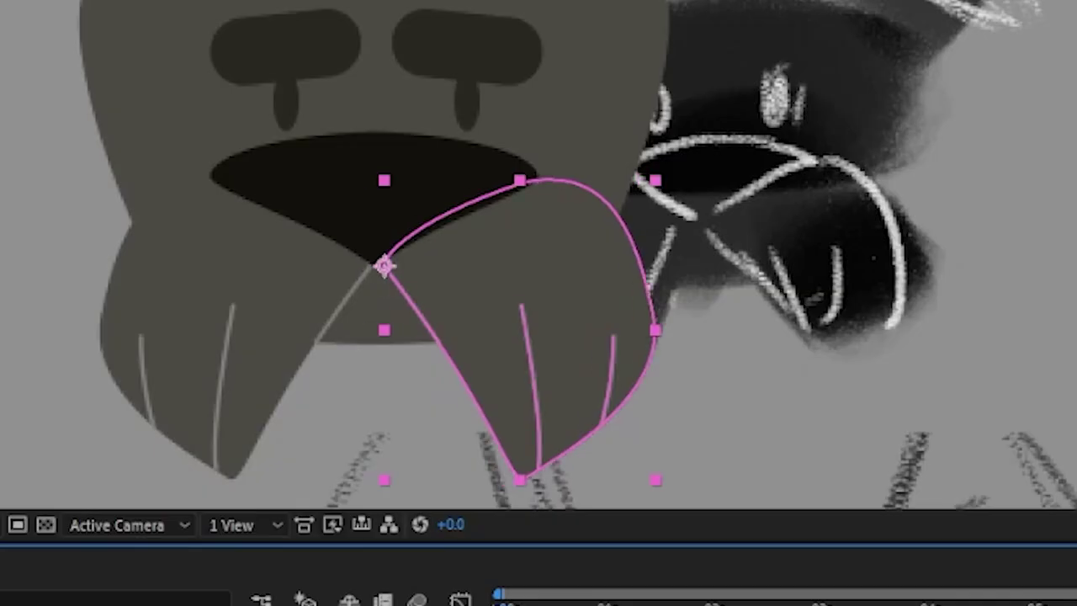
# Reposition the path points of the three whisker lines in whisker_L so they curve outward across the upper, middle and lower cheek.
pyautogui.click(271, 440)
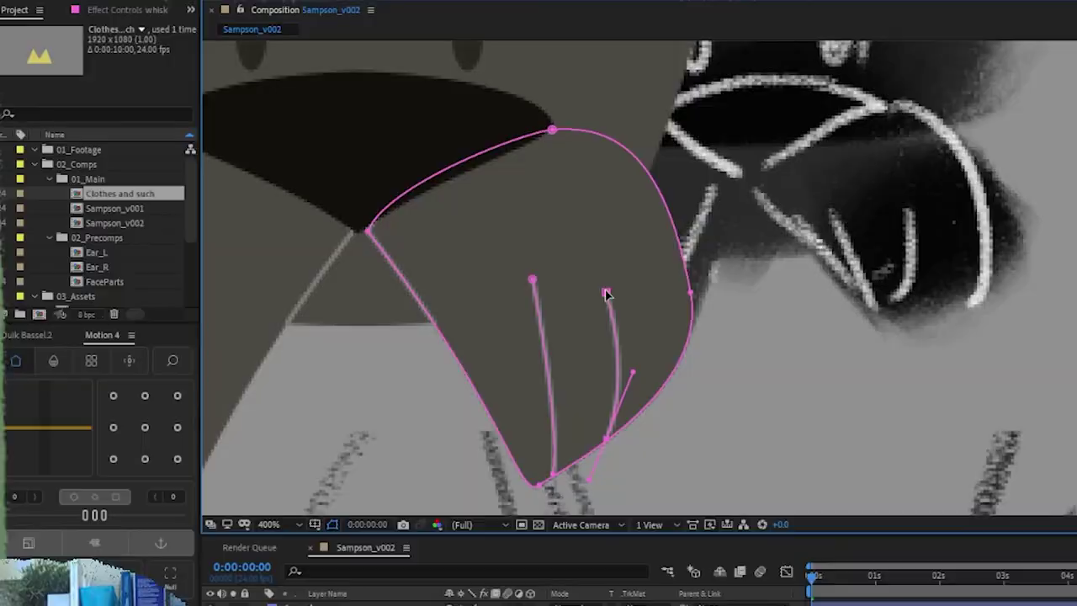
pyautogui.moveTo(477, 221); pyautogui.dragTo(475, 262)
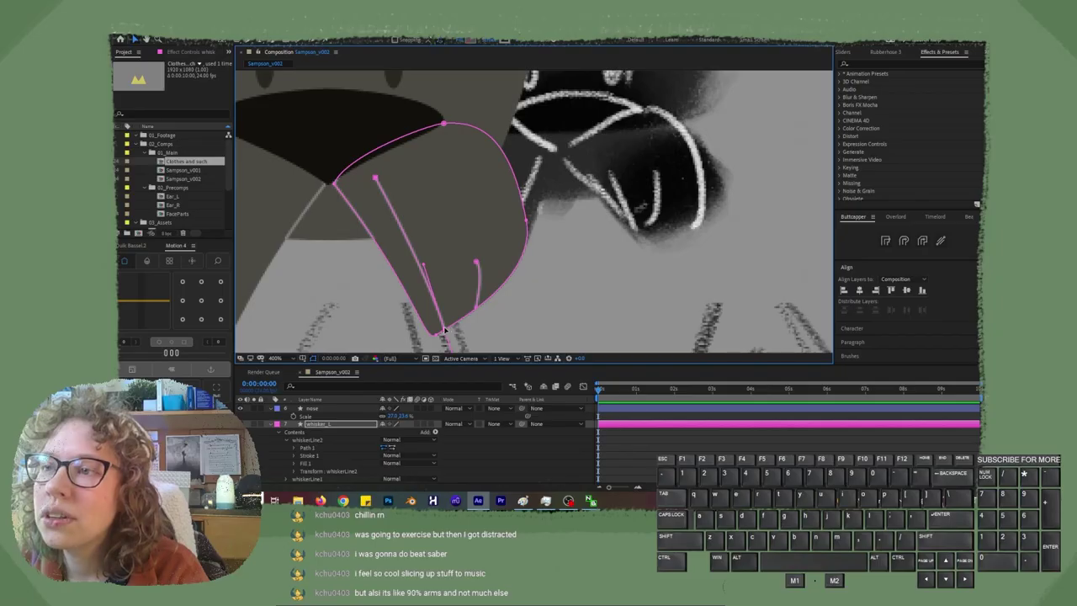
pyautogui.moveTo(554, 475); pyautogui.dragTo(571, 350)
pyautogui.moveTo(455, 254); pyautogui.dragTo(452, 252)
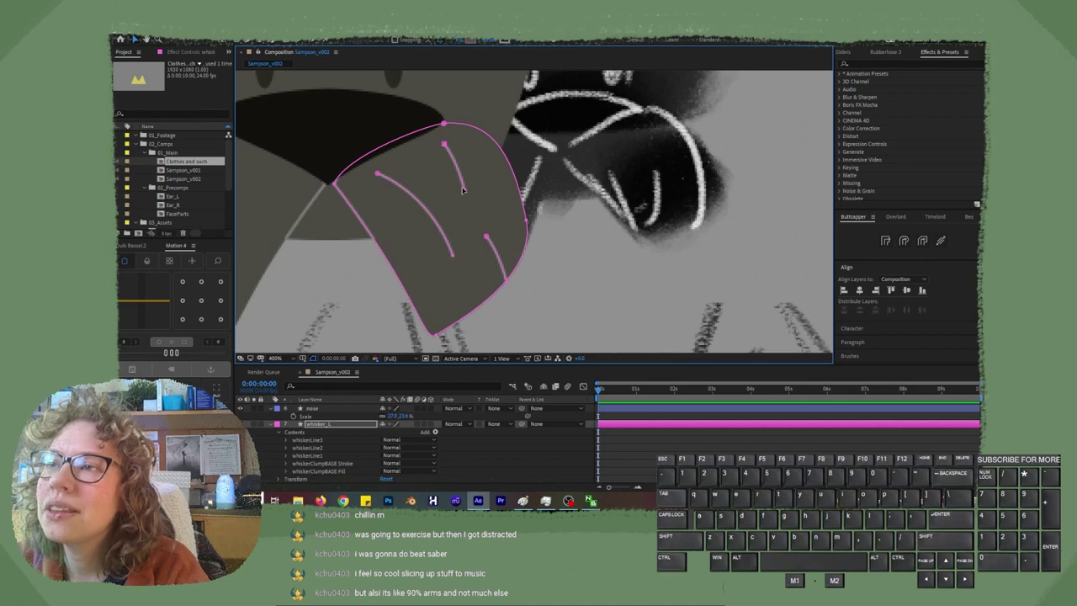
pyautogui.moveTo(464, 192); pyautogui.dragTo(474, 186)
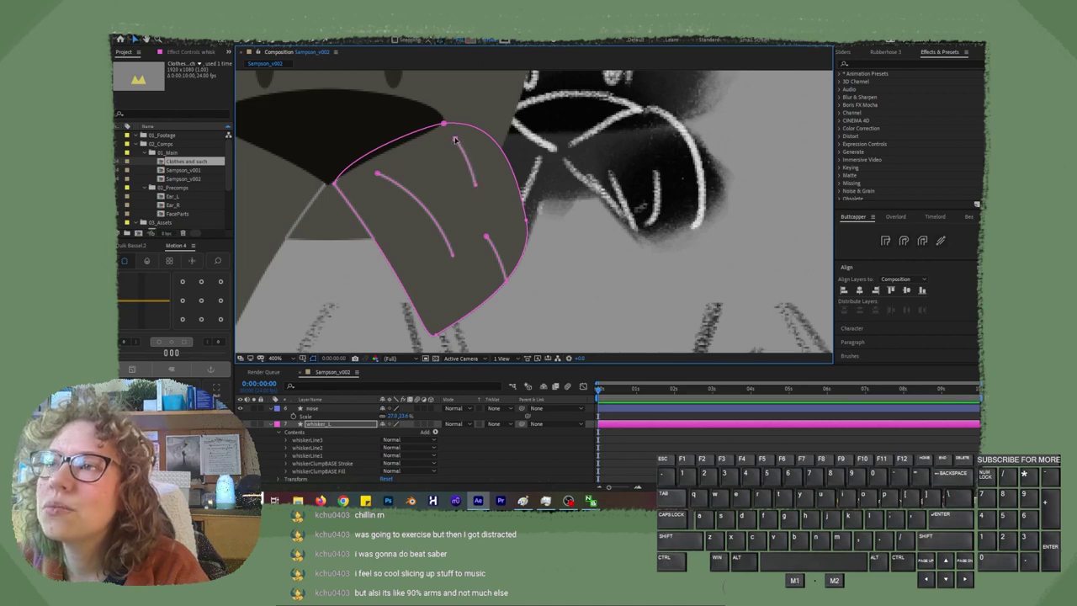
pyautogui.click(453, 142)
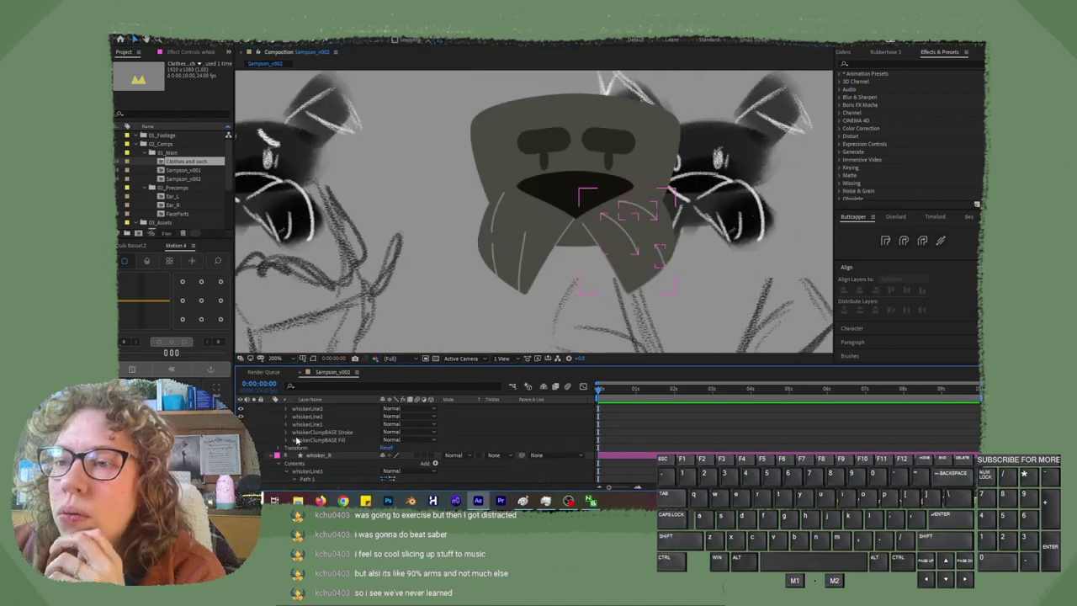
# Filter the layer properties by "start" and set the Trim Paths start of whisker_R's whiskerClumpBASE Stroke to 23%.
pyautogui.scroll(1, 298, 440)
pyautogui.click(329, 479)
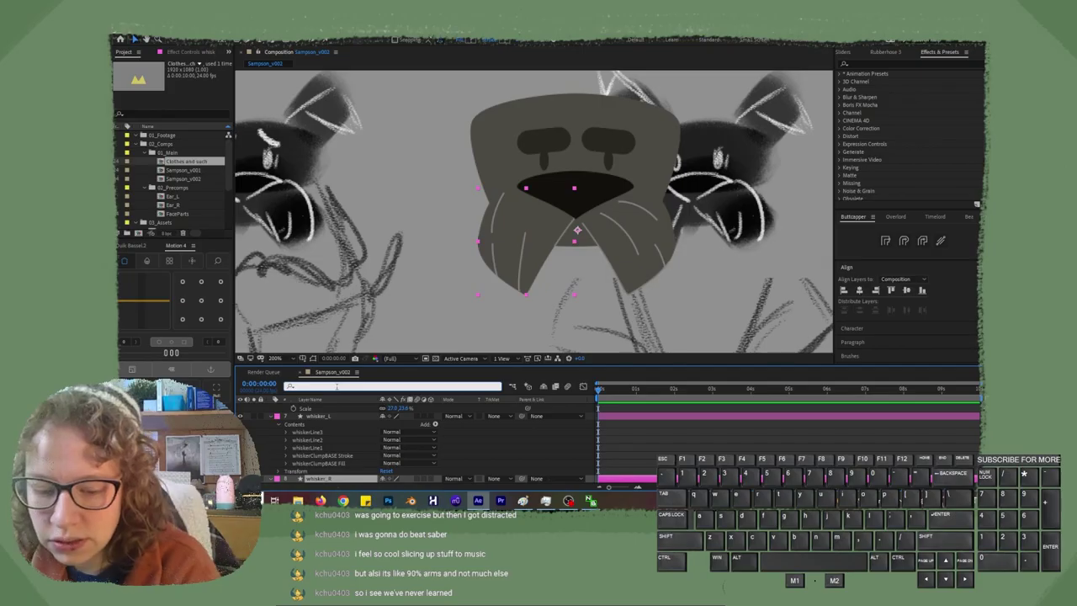
pyautogui.write('start')
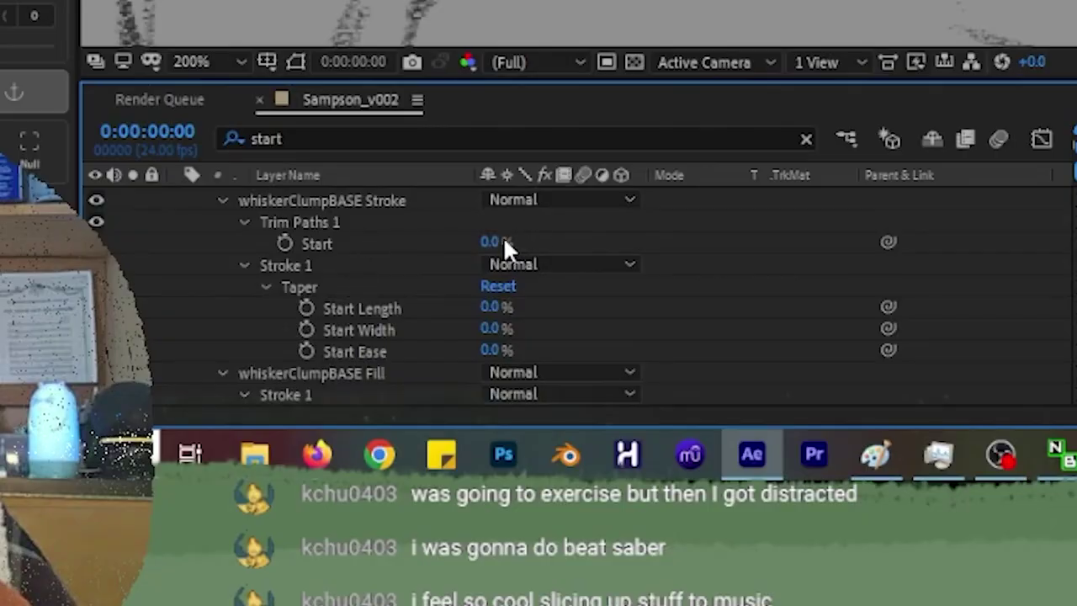
pyautogui.moveTo(503, 242); pyautogui.dragTo(527, 242)
pyautogui.click(709, 430)
pyautogui.moveTo(727, 230); pyautogui.dragTo(646, 258)
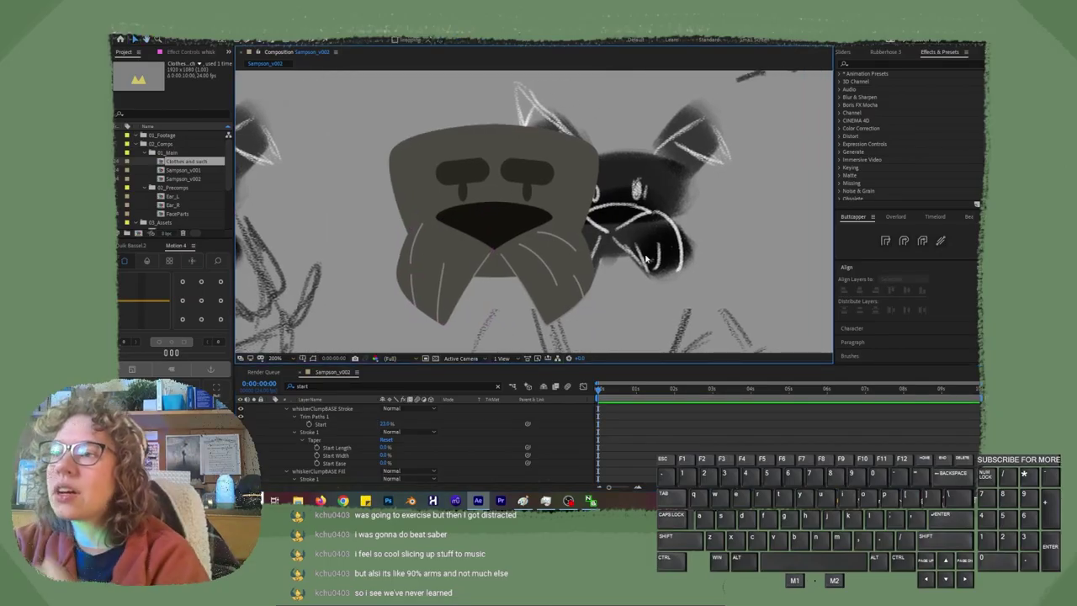
pyautogui.click(656, 458)
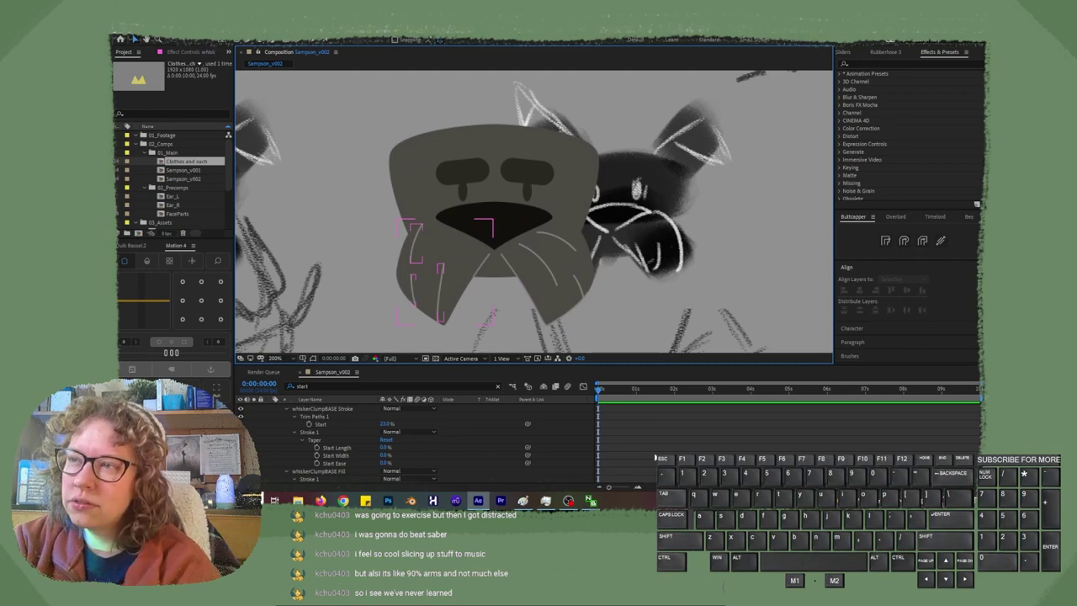
pyautogui.scroll(-2, 400, 437)
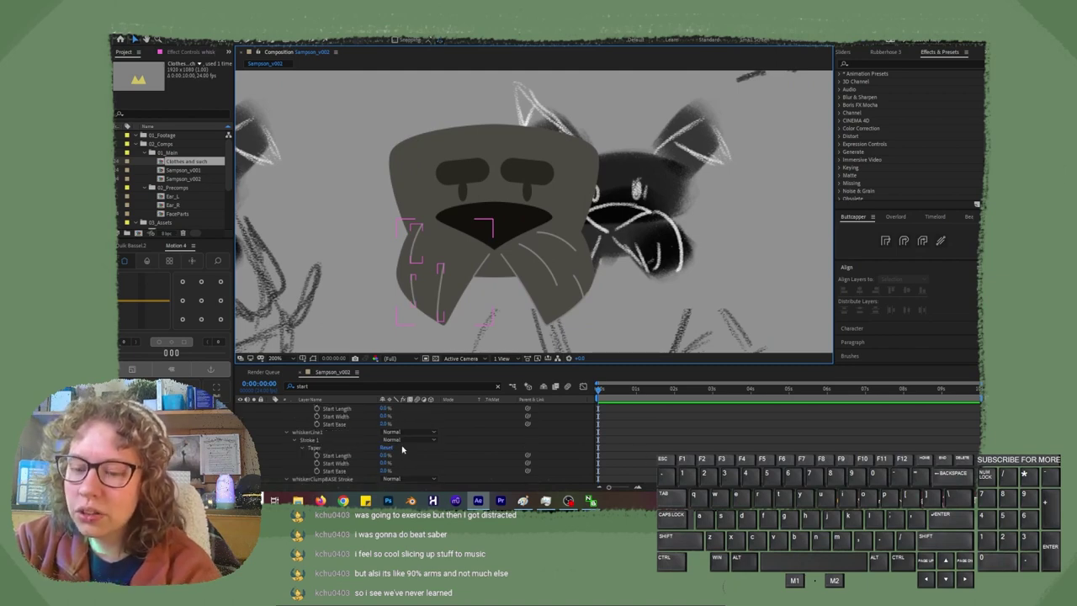
pyautogui.click(646, 444)
pyautogui.press('u')
# Try the Eyebrow V002 strokes rotated beneath the nose, and remove that layer from the Sampson_v002 composition.
pyautogui.click(323, 407)
pyautogui.click(239, 408)
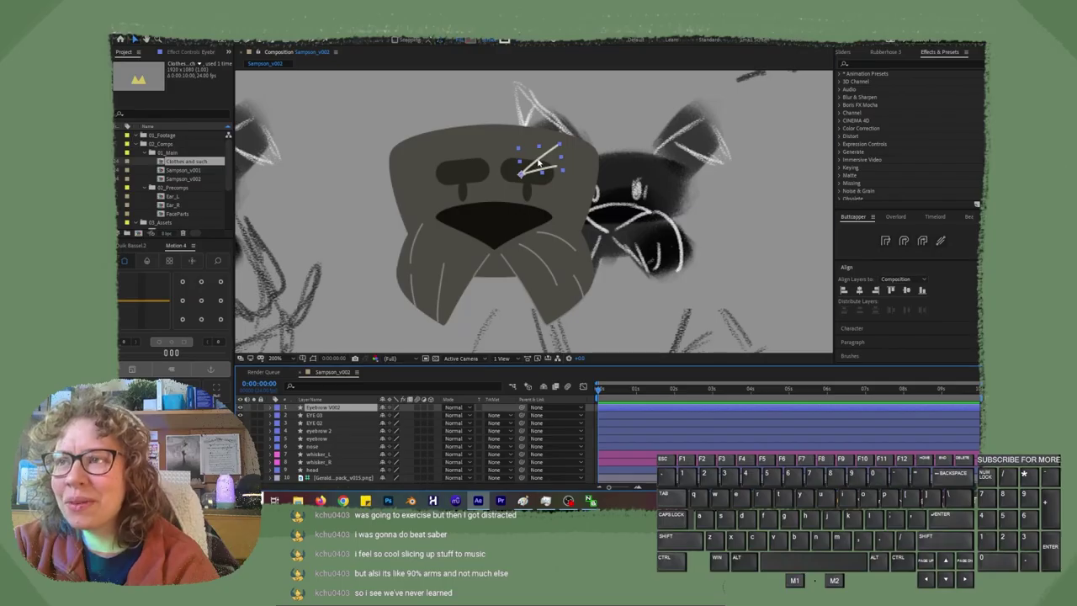
pyautogui.moveTo(540, 167); pyautogui.dragTo(541, 279)
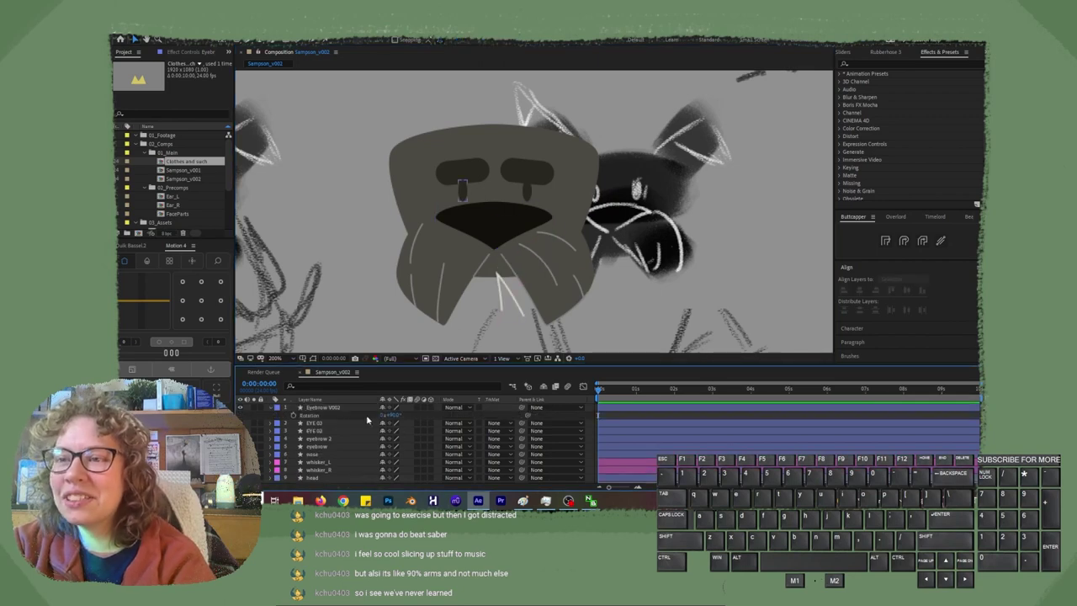
pyautogui.click(243, 406)
pyautogui.press('Delete')
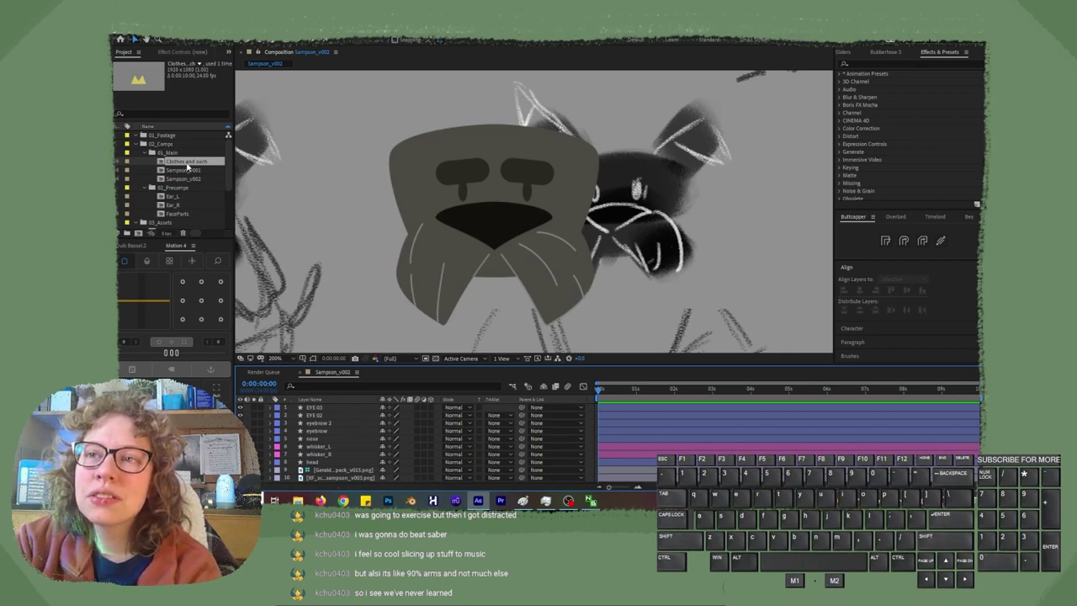
# Open the Clothes and such composition, paste the hidden Eyebrow V002 layer into it, and return to Sampson_v002.
pyautogui.doubleClick(187, 162)
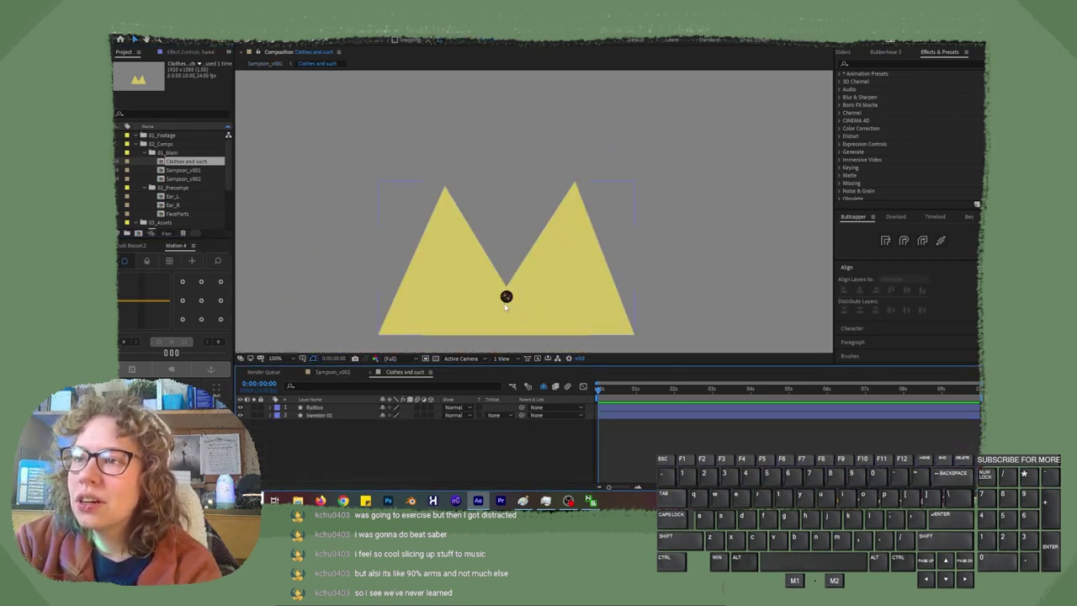
pyautogui.scroll(5, 505, 303)
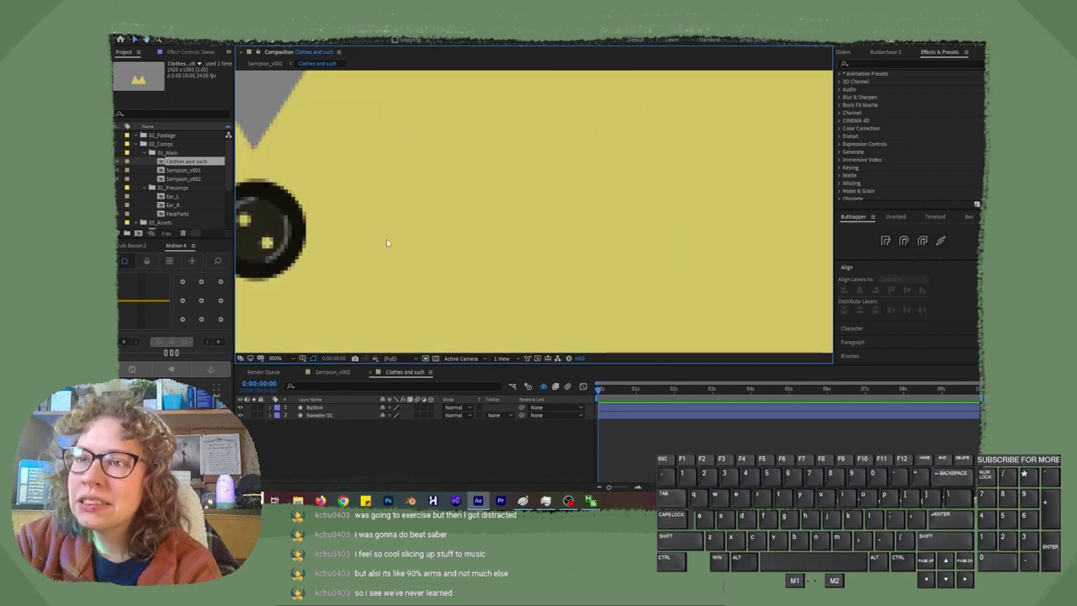
pyautogui.moveTo(386, 242); pyautogui.dragTo(594, 244)
pyautogui.scroll(-2, 503, 257)
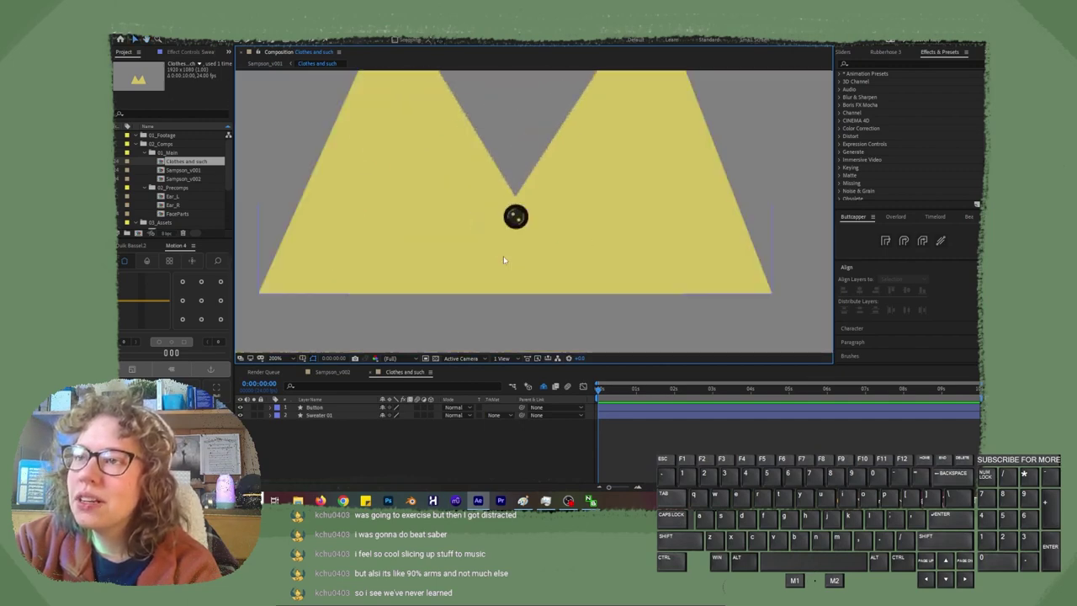
pyautogui.scroll(-3, 503, 260)
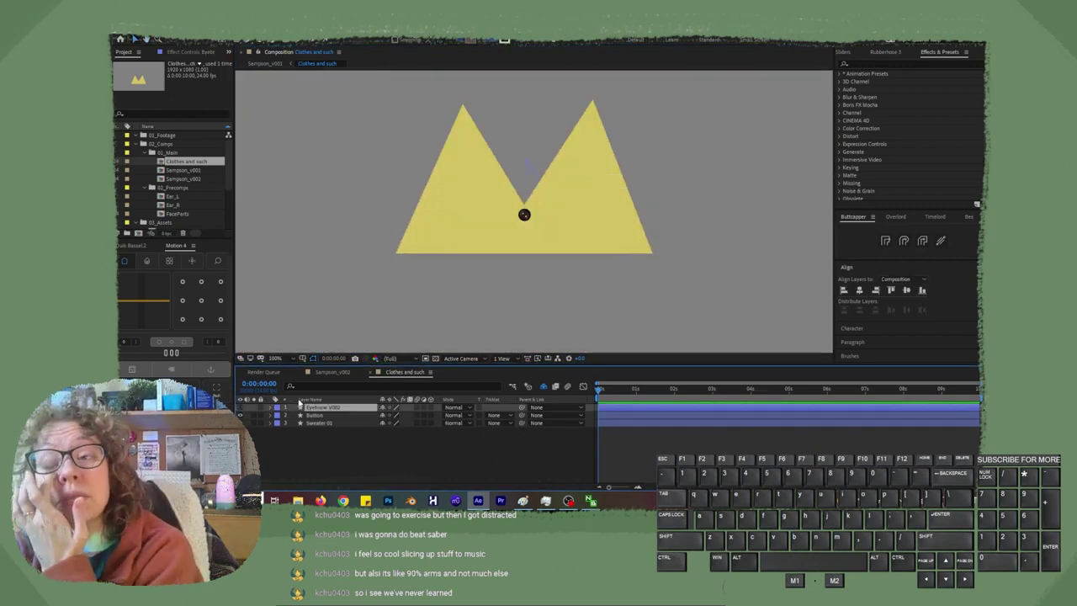
pyautogui.click(378, 372)
# Examine the whisker_L shape and its lines against the sketched muzzle.
pyautogui.press('.')
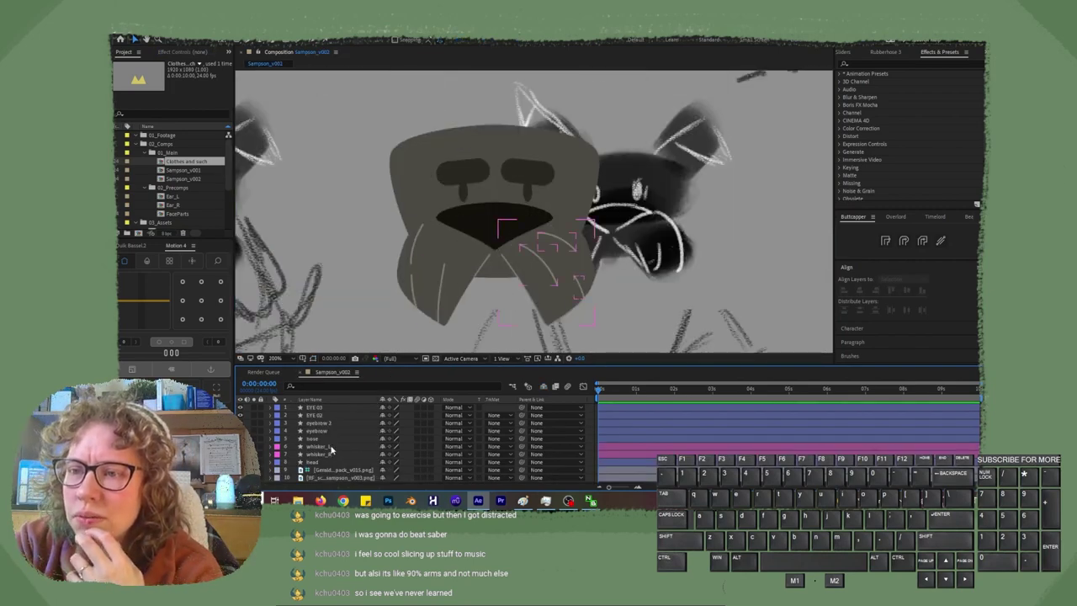
pyautogui.click(331, 447)
pyautogui.press('.')
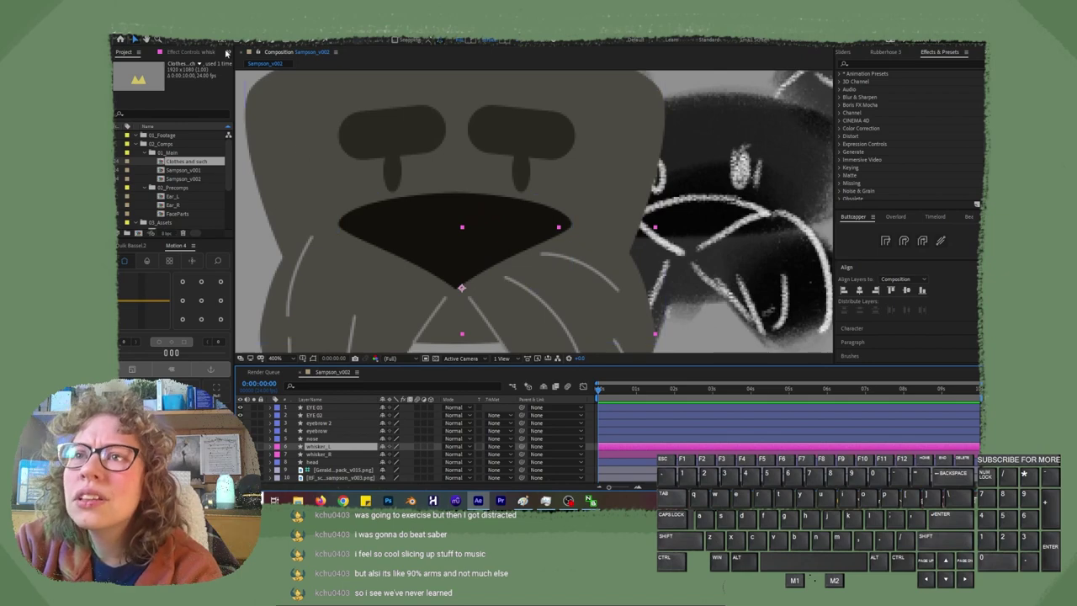
pyautogui.click(255, 41)
pyautogui.moveTo(712, 320); pyautogui.dragTo(637, 197)
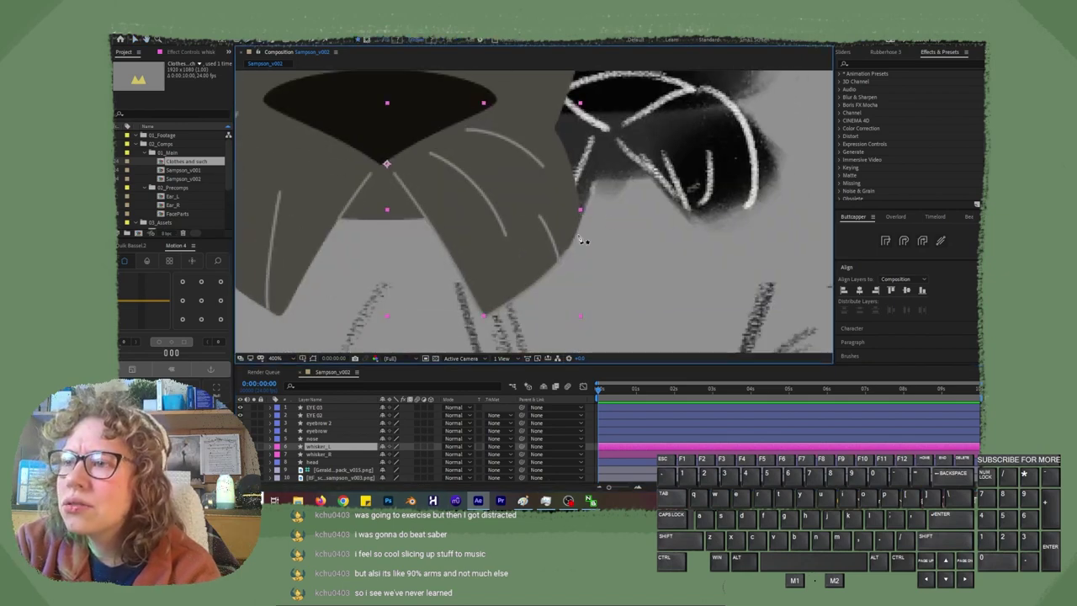
pyautogui.scroll(-2, 544, 264)
pyautogui.click(634, 389)
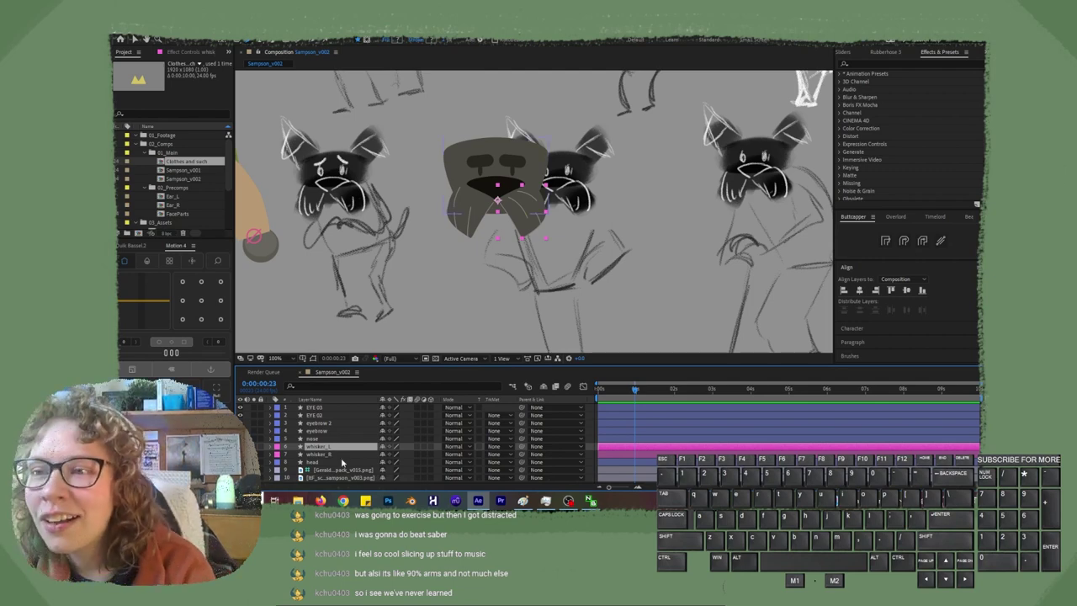
# Rename the eyebrow layers eyebrow_L and eyebrow_R, and the two eye layers eye_L and eye_R.
pyautogui.click(329, 423)
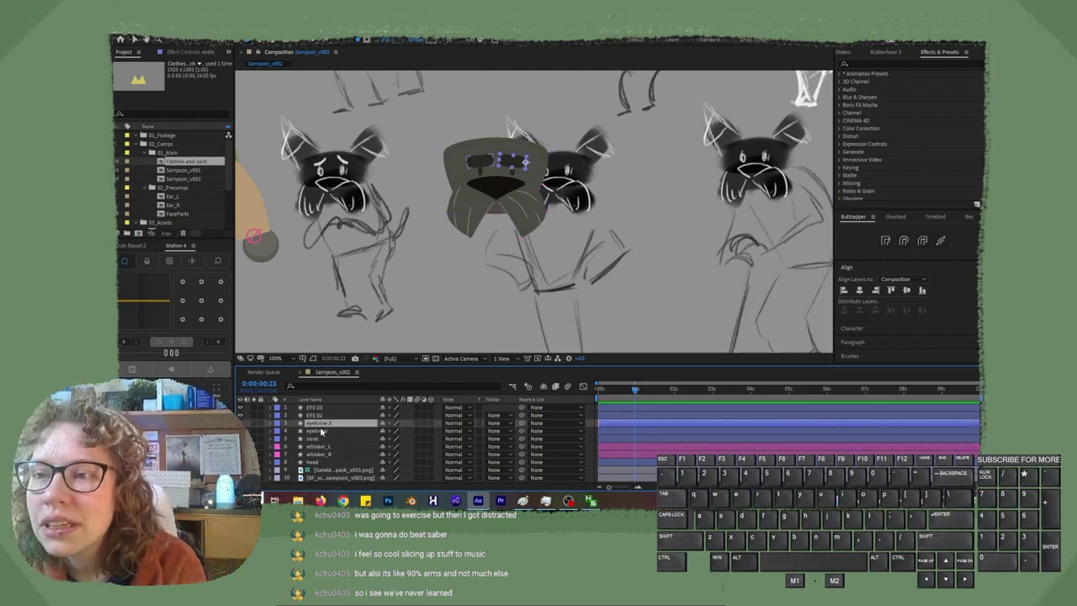
pyautogui.click(322, 431)
pyautogui.hotkey('ctrl', 'Up')
pyautogui.hotkey('ctrl', 'Up')
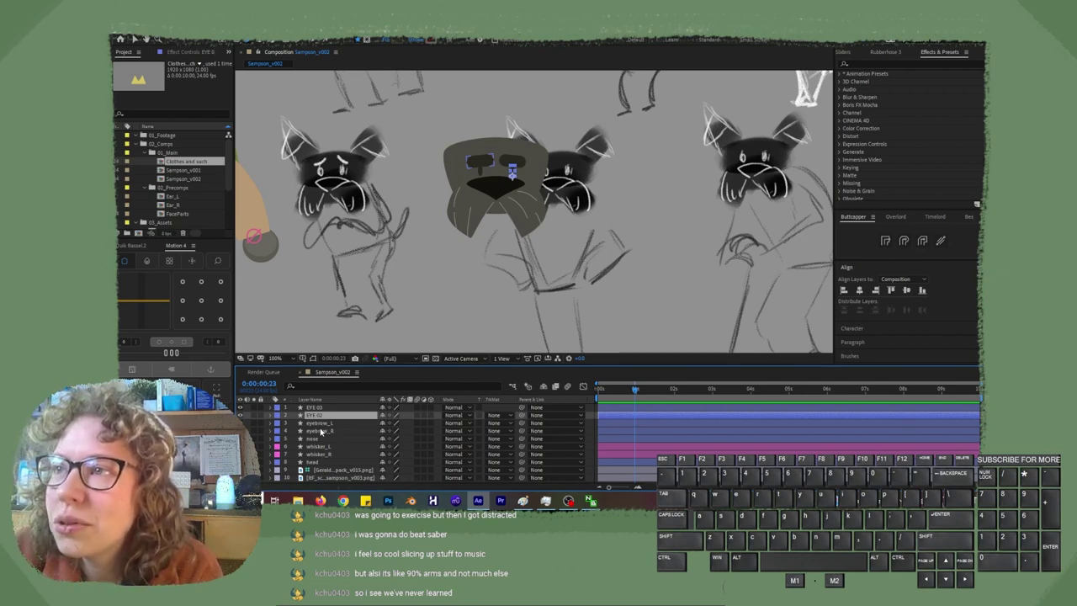
pyautogui.write('eye_R')
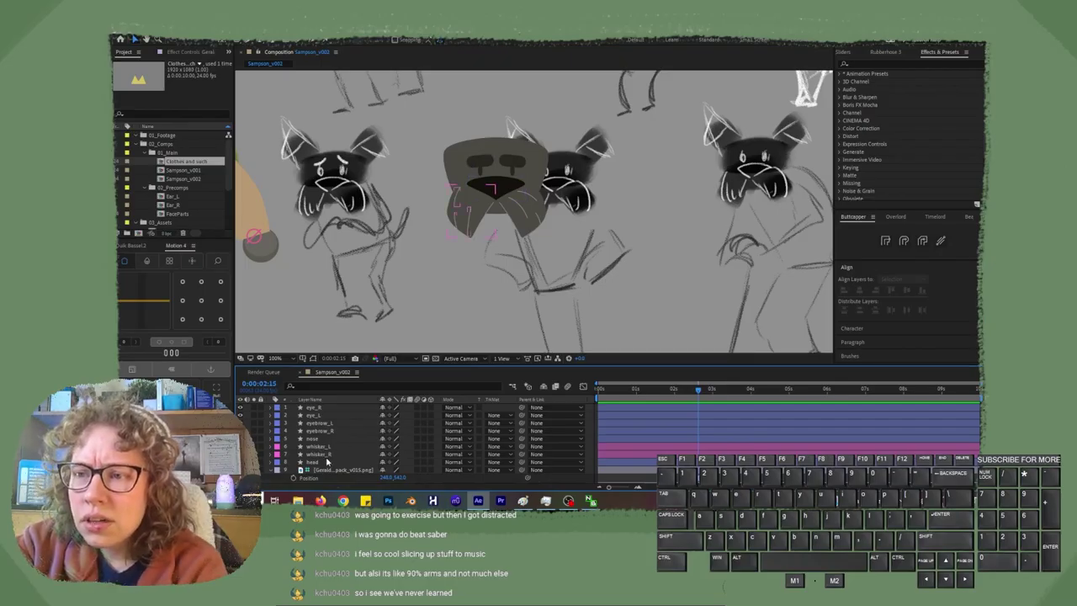
# Examine how the Face_CTRL joystick turns the face in the Sampson_v001 composition by moving it to both sides, and return to Sampson_v002.
pyautogui.click(325, 454)
pyautogui.keyDown('shift'); pyautogui.click(322, 440); pyautogui.keyUp('shift')
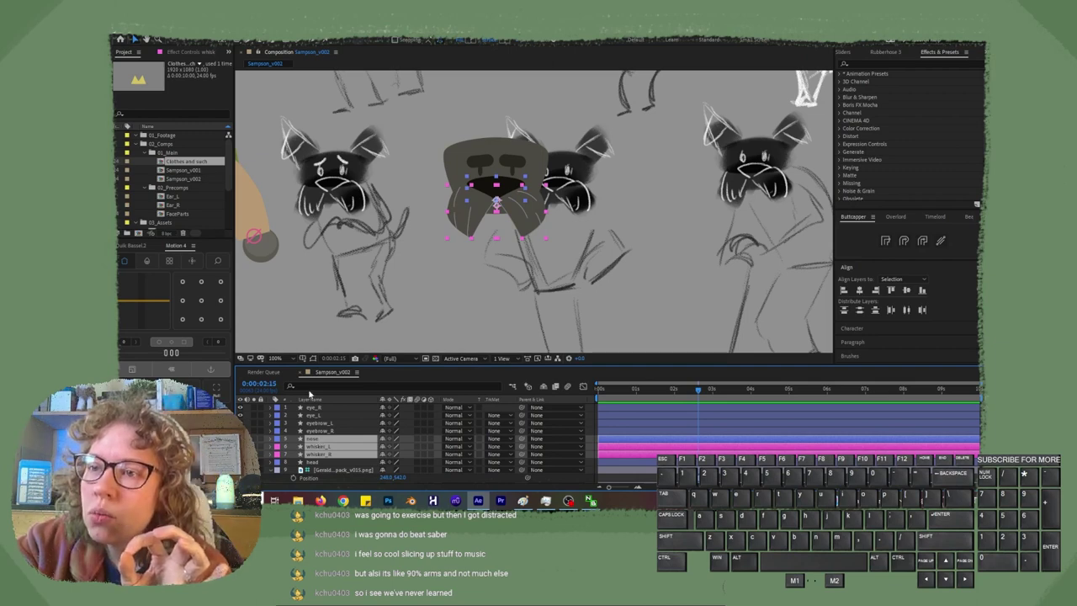
pyautogui.doubleClick(184, 170)
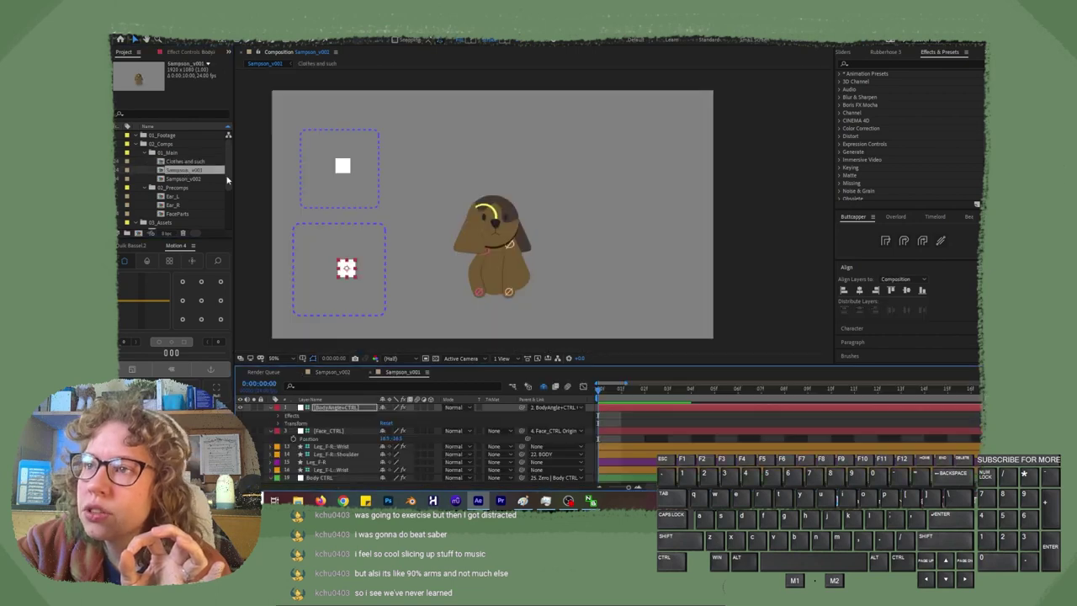
pyautogui.moveTo(343, 165); pyautogui.dragTo(295, 165)
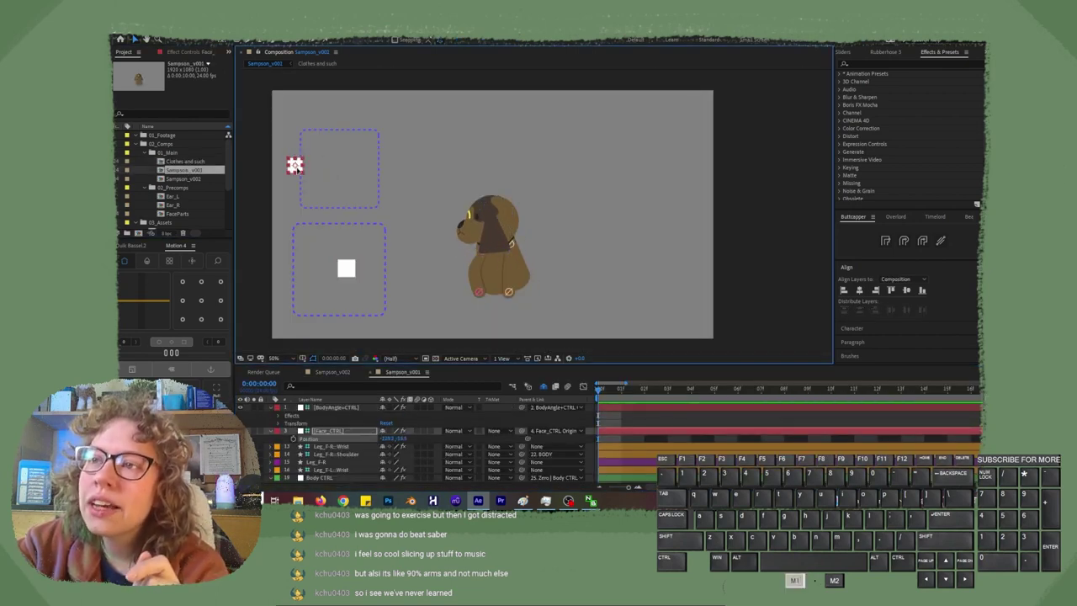
pyautogui.moveTo(295, 165); pyautogui.dragTo(375, 170)
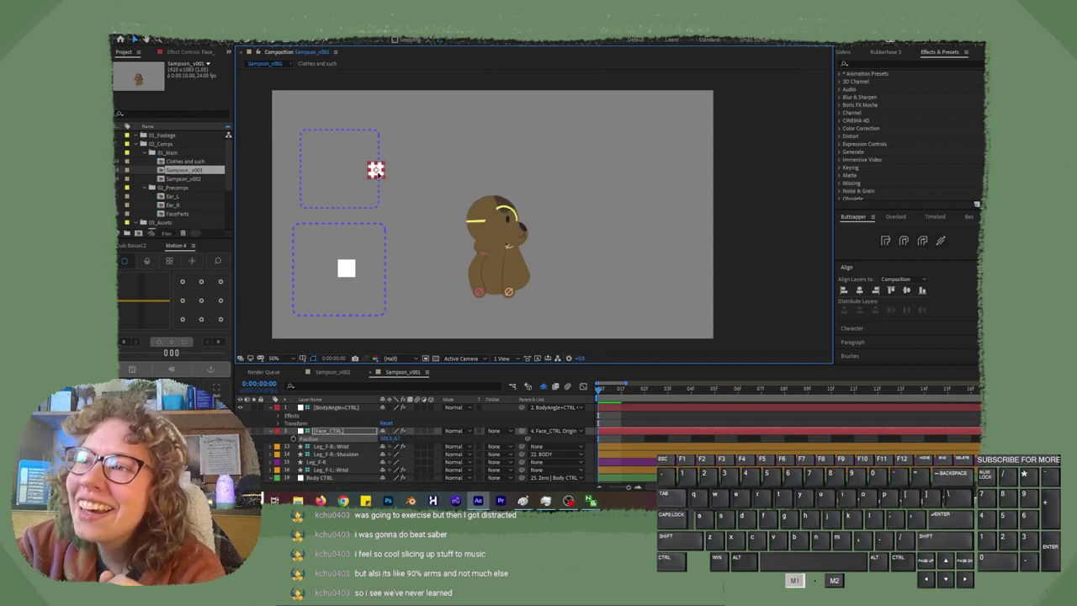
pyautogui.click(334, 372)
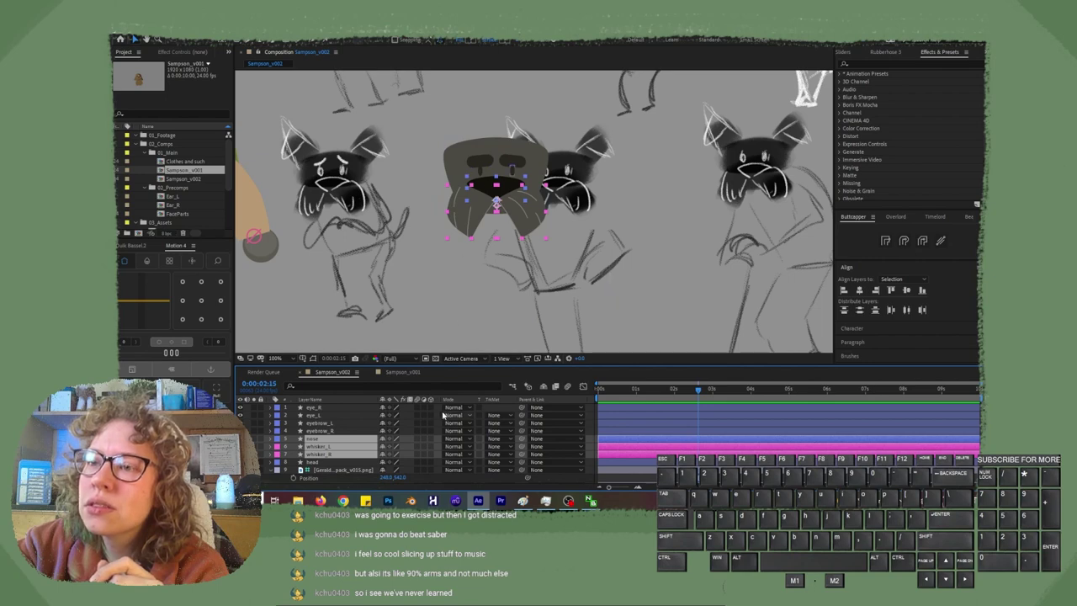
# Add chest and hips shape layers beneath the dog's face, starting from a duplicate of the head layer and using the sketches as reference.
pyautogui.scroll(-2, 531, 206)
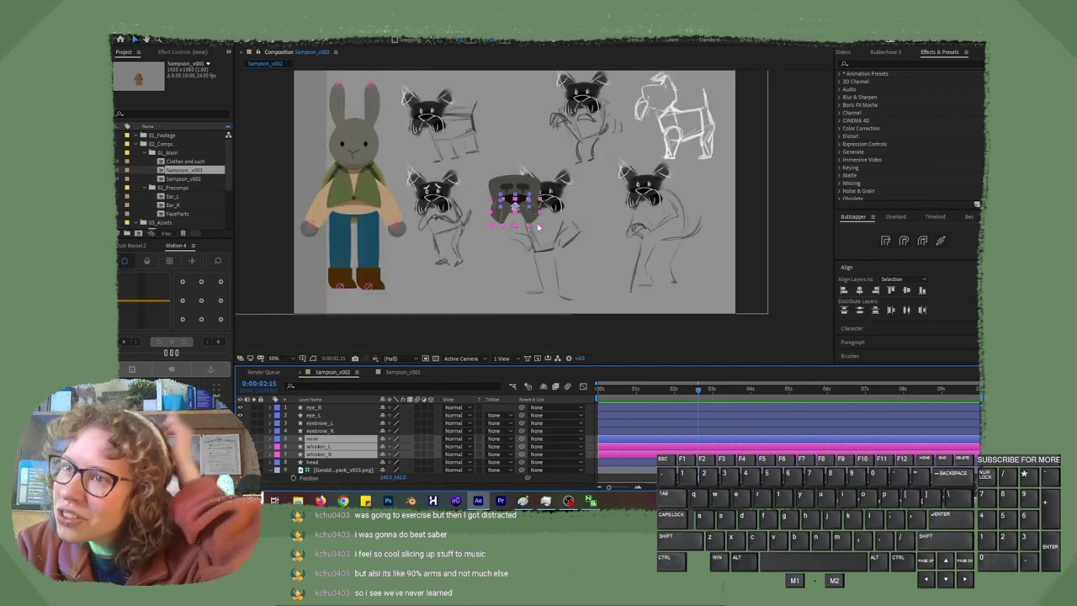
pyautogui.scroll(4, 538, 225)
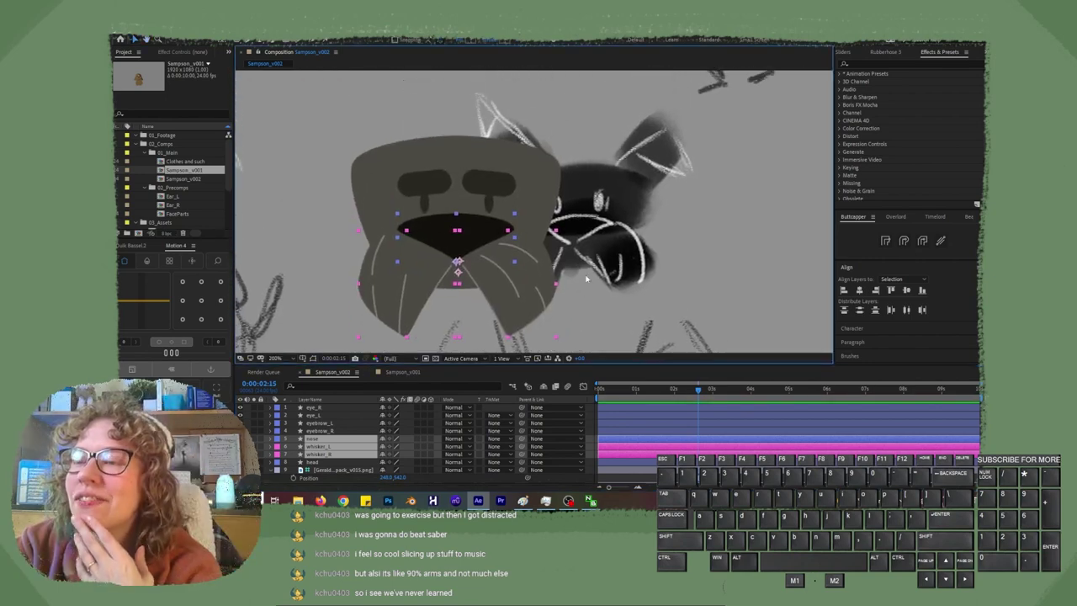
pyautogui.scroll(-2, 553, 292)
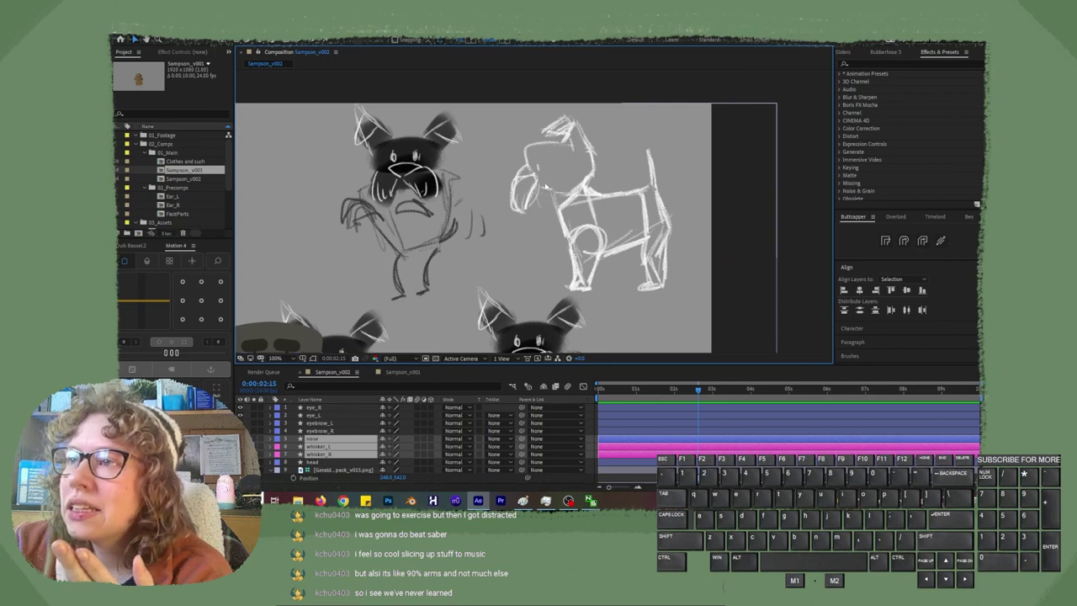
pyautogui.moveTo(545, 186); pyautogui.dragTo(680, 69)
pyautogui.click(312, 462)
pyautogui.scroll(-1, 502, 320)
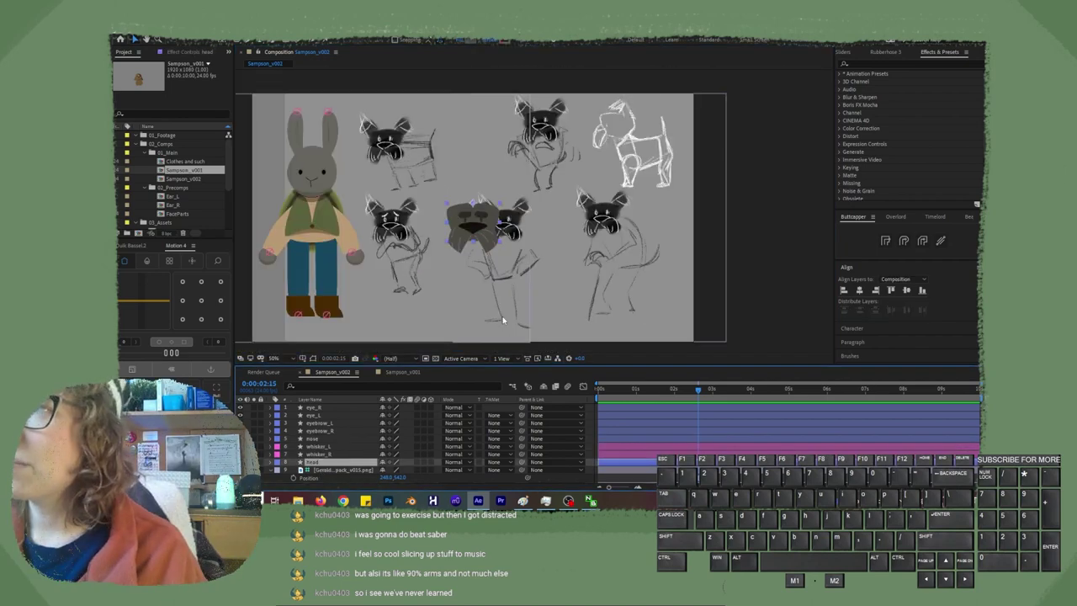
pyautogui.hotkey('ctrl', 'd')
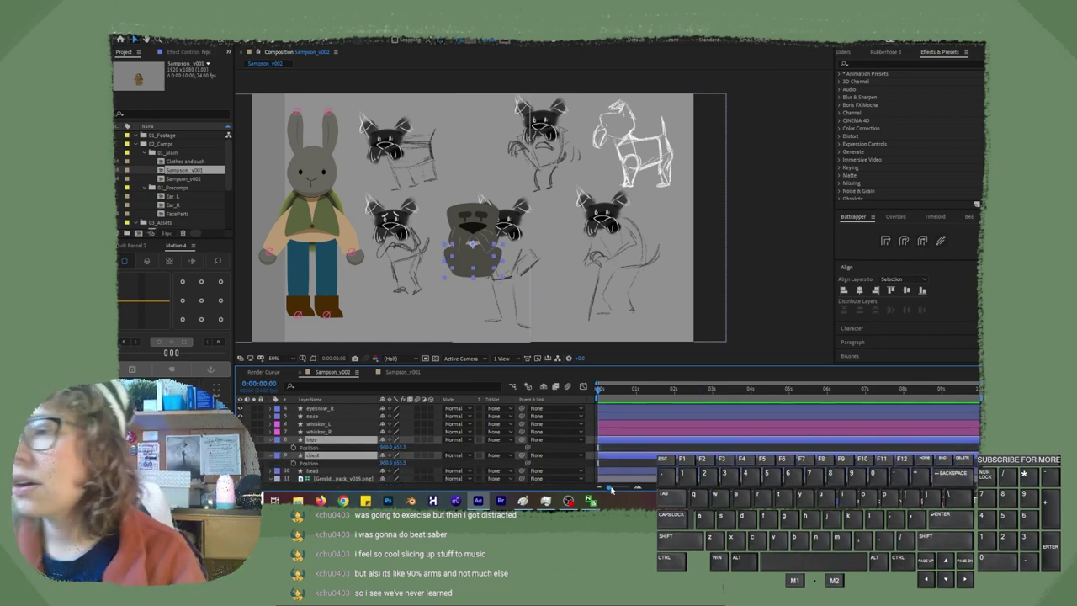
# Set Position keyframes on the hips and chest layers at frame 0, with the Joysticks tools of Joysticks_n_Sliders ready.
pyautogui.moveTo(610, 489); pyautogui.dragTo(643, 488)
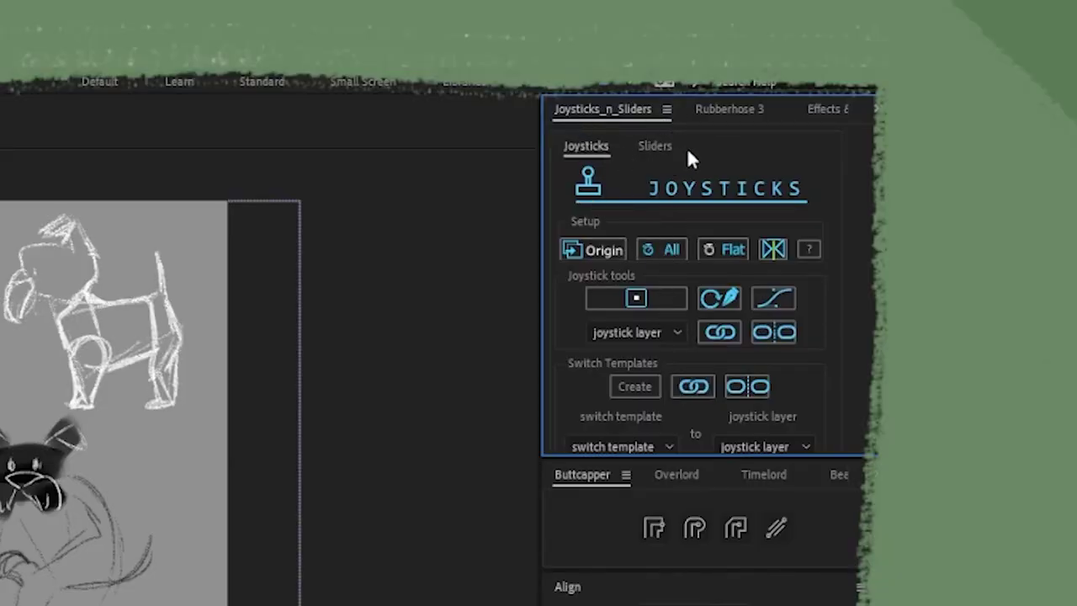
pyautogui.click(658, 148)
pyautogui.click(590, 144)
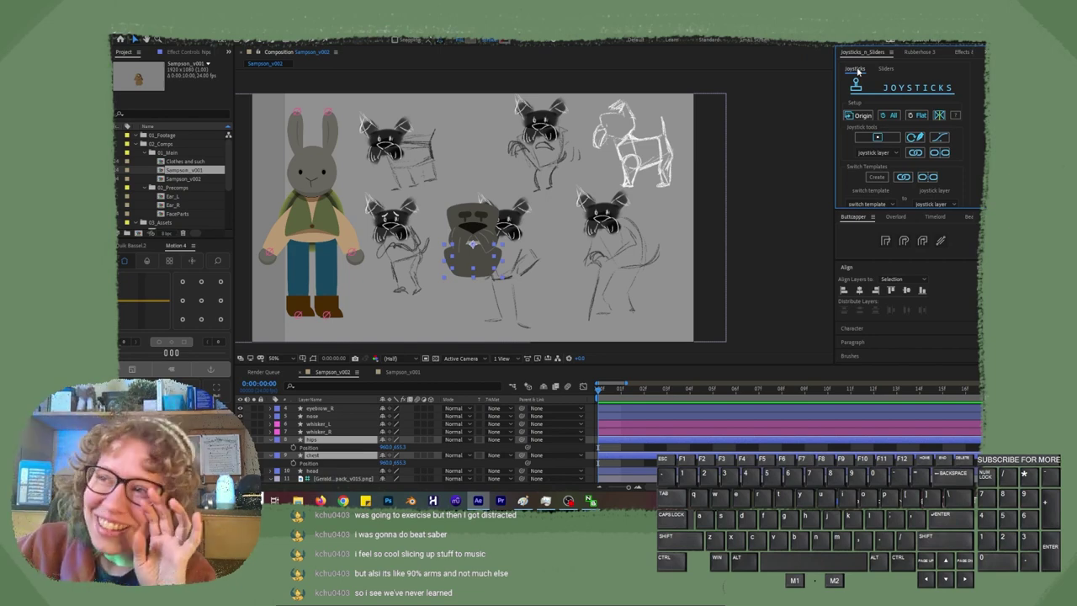
pyautogui.scroll(1, 544, 279)
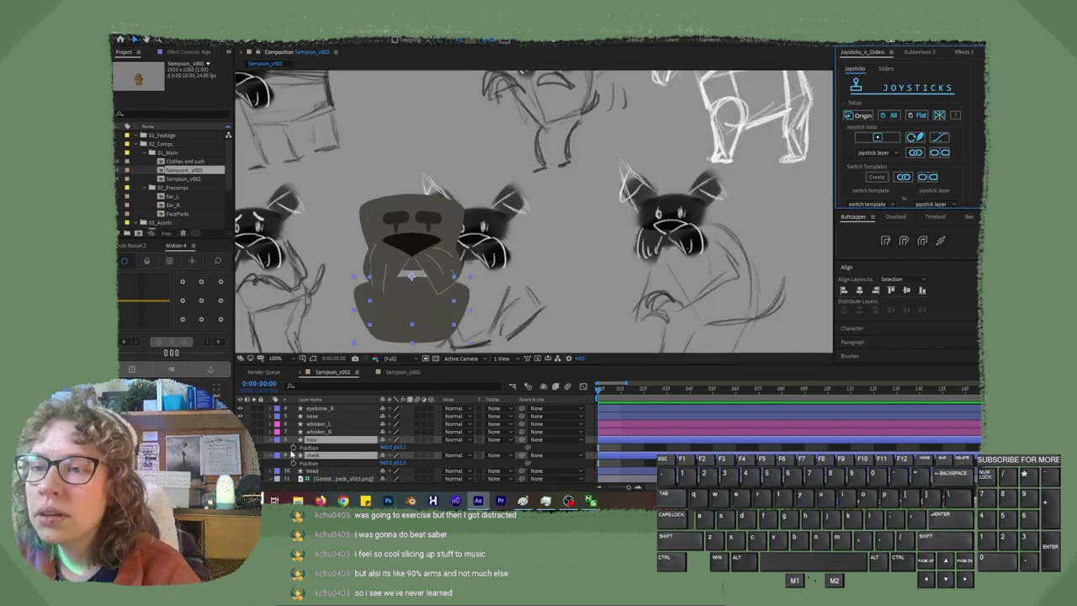
pyautogui.click(297, 448)
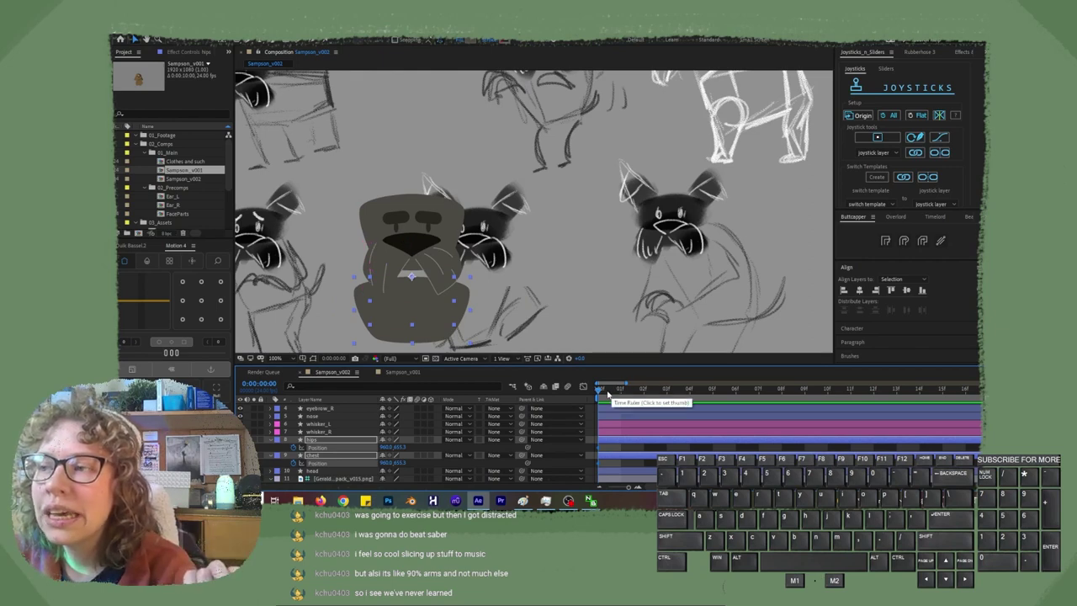
# Copy the origin pose of the hips and chest layers to frame 1 with the Joysticks Origin command.
pyautogui.click(615, 392)
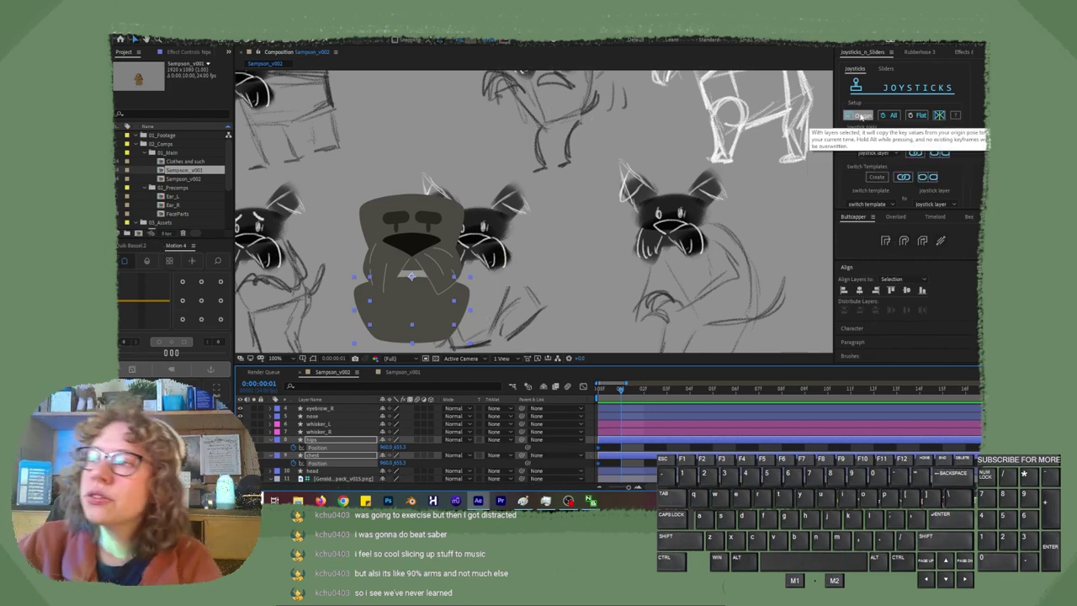
pyautogui.click(858, 115)
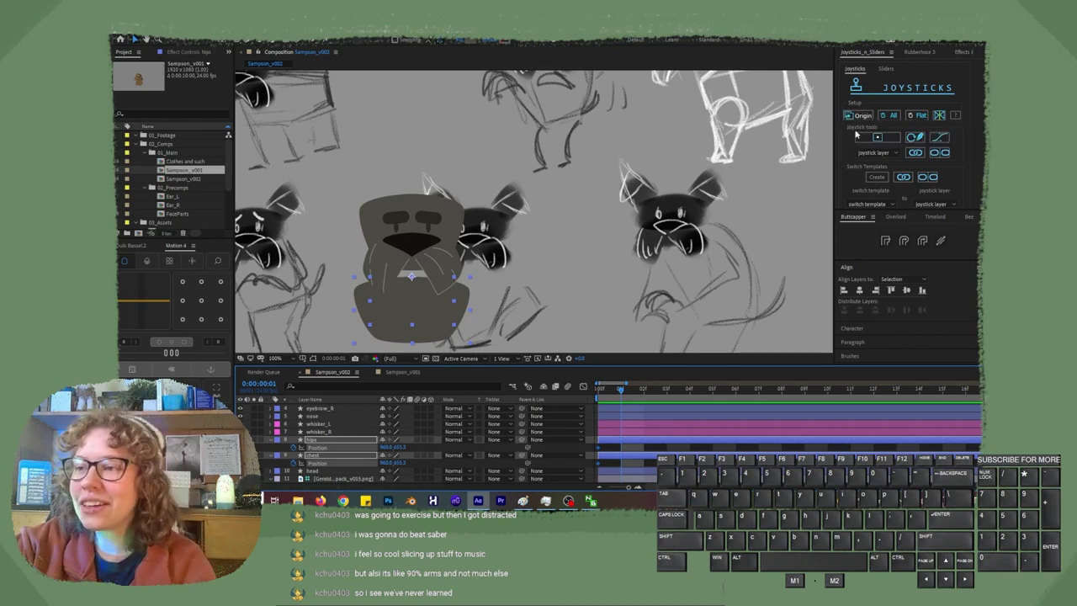
pyautogui.click(856, 118)
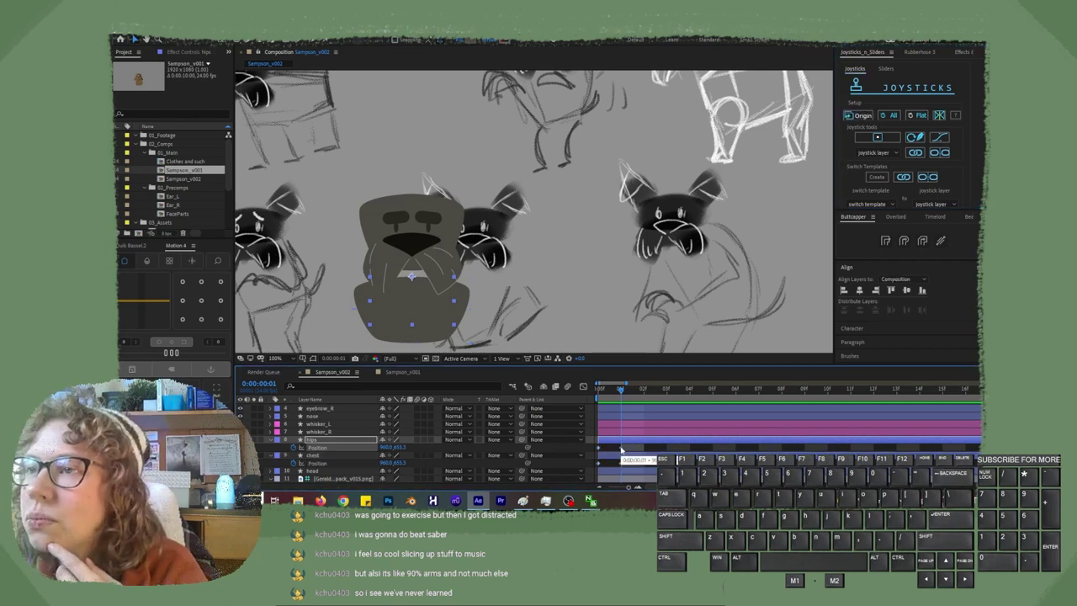
# Shift the hips layer sideways at frame 1 so its X position is 800, extending the body out beside the chest.
pyautogui.press(',')
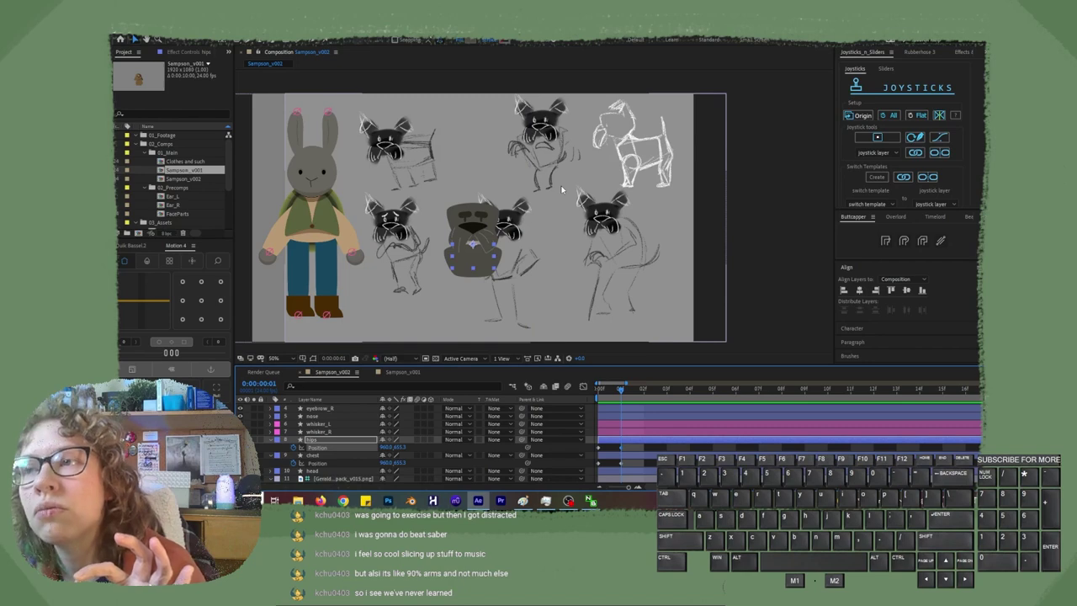
pyautogui.click(618, 443)
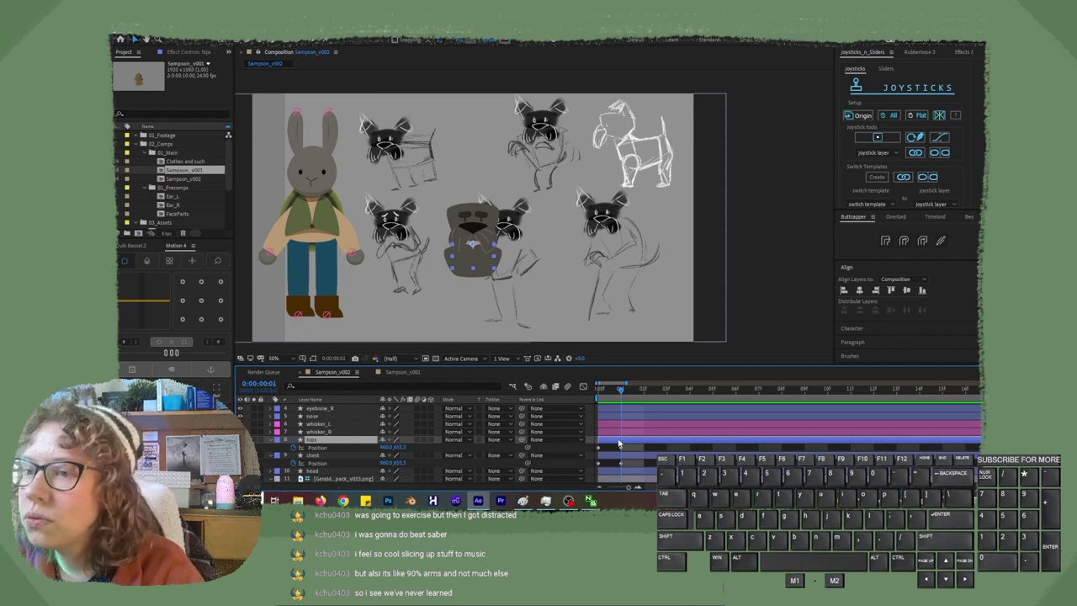
pyautogui.hotkey('shift', 'Left')
pyautogui.hotkey('shift', 'Left')
pyautogui.hotkey('shift', 'Left')
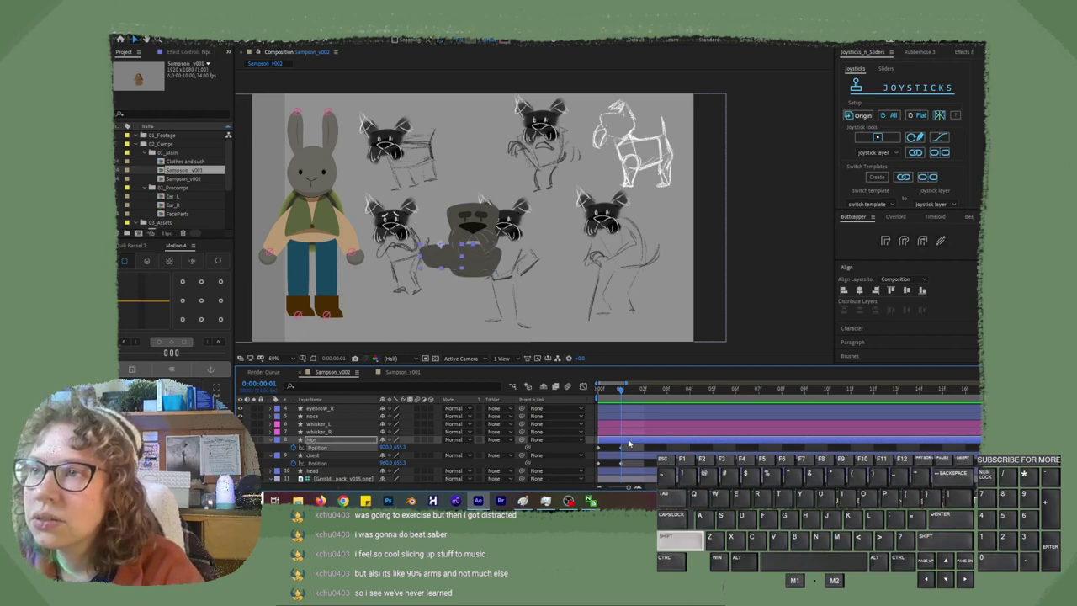
pyautogui.hotkey('shift', 'Left')
pyautogui.hotkey('shift', 'Left')
pyautogui.hotkey('shift', 'Left')
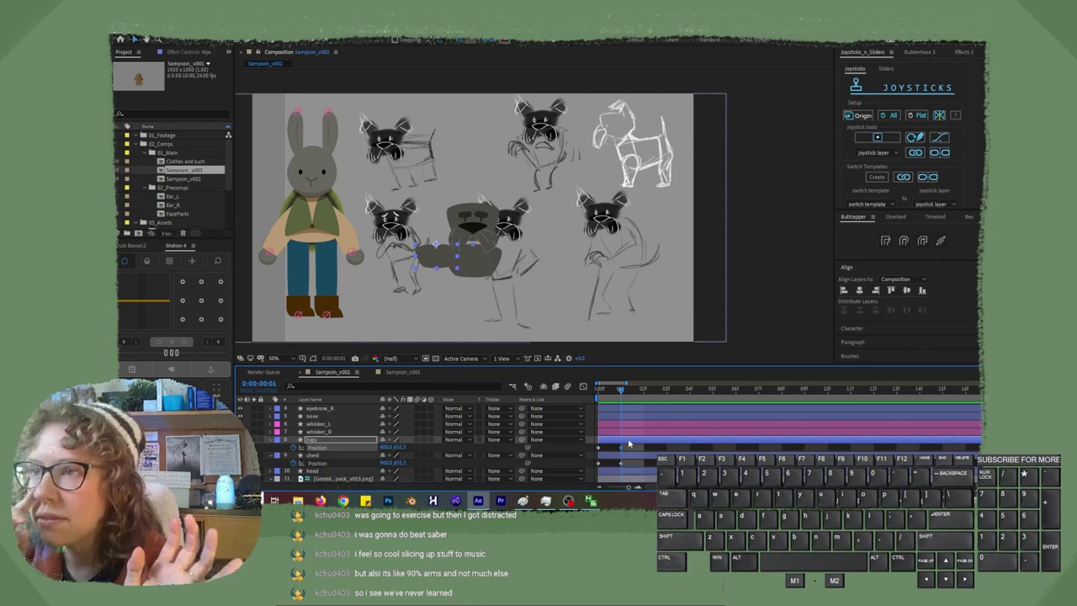
# Draw a tall rectangle about 56 by 190 px over the face at frame 0, set its roundness to 77, and delete its gradient stroke.
pyautogui.press('pageup')
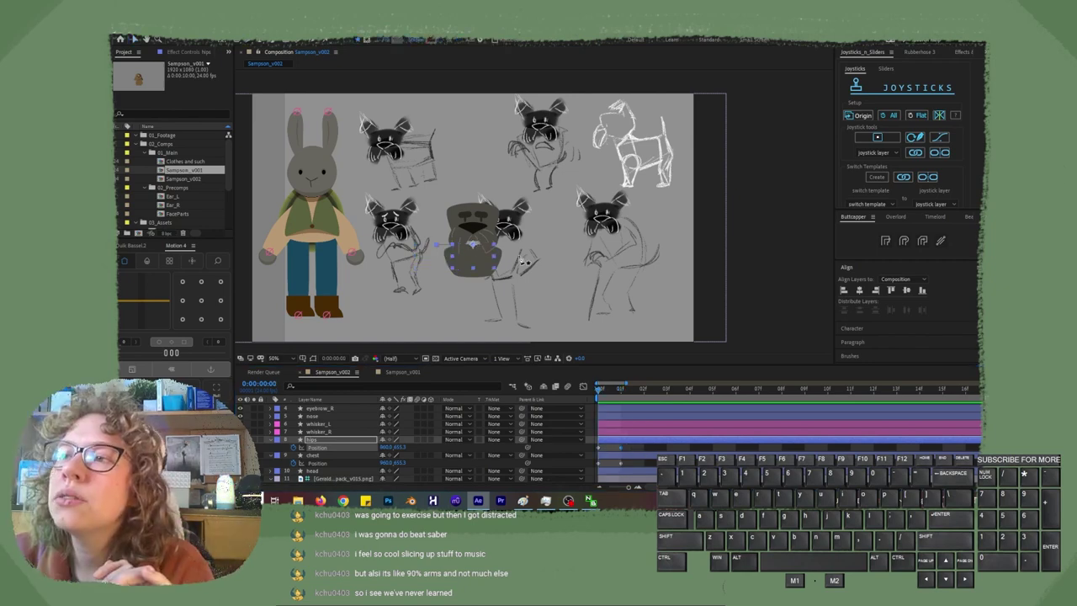
pyautogui.moveTo(467, 193); pyautogui.dragTo(479, 242)
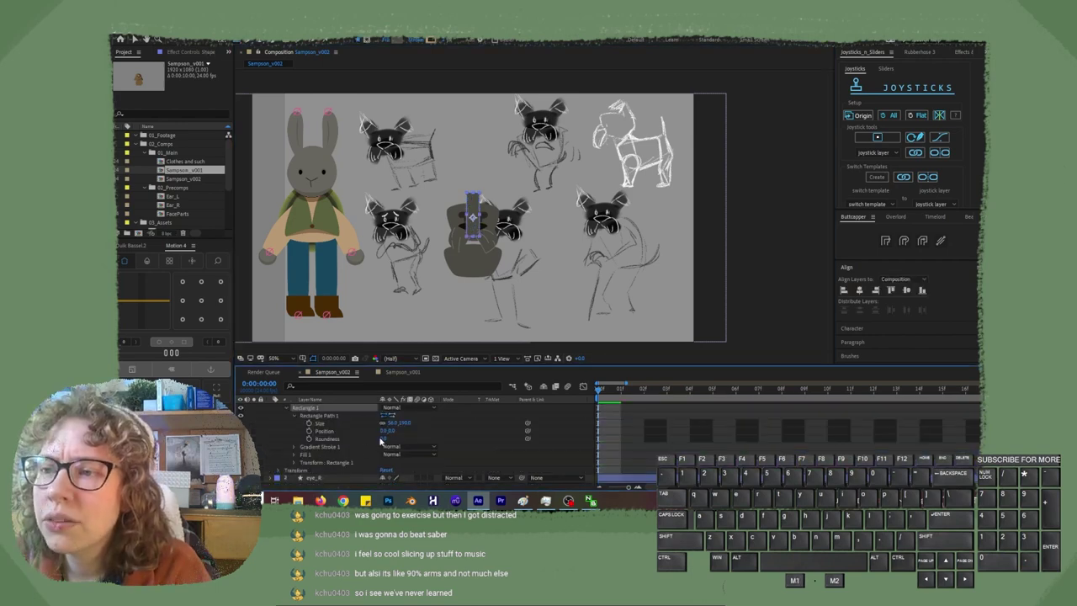
pyautogui.moveTo(413, 437); pyautogui.dragTo(408, 436)
pyautogui.click(644, 407)
pyautogui.click(310, 445)
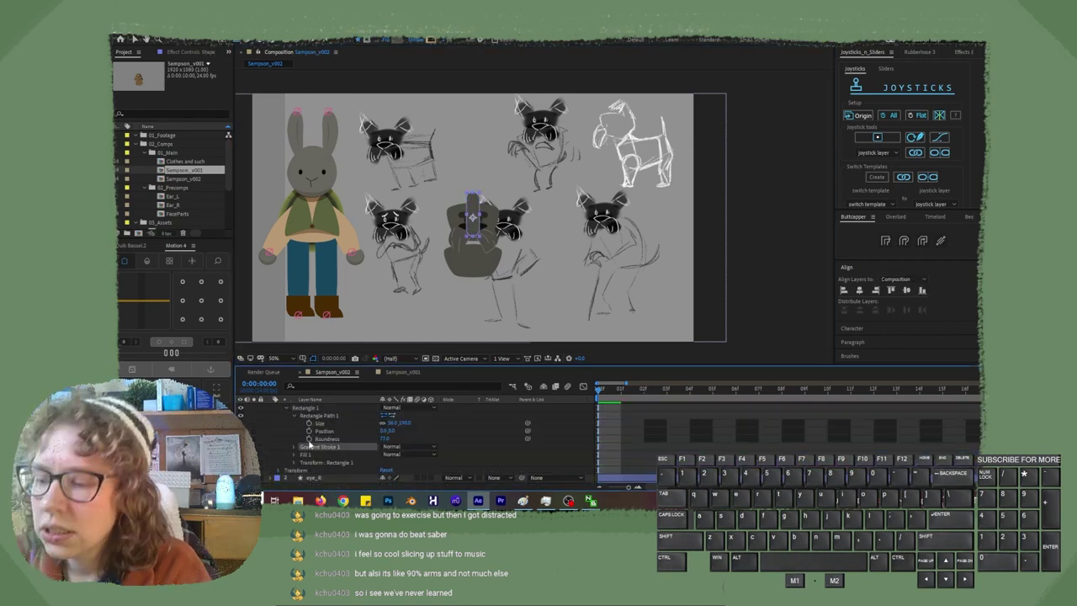
pyautogui.press('Delete')
# Lower the new rectangle shape, name its layer tail, and stack the chest, hips and tail layers in that order beneath head.
pyautogui.scroll(1, 330, 416)
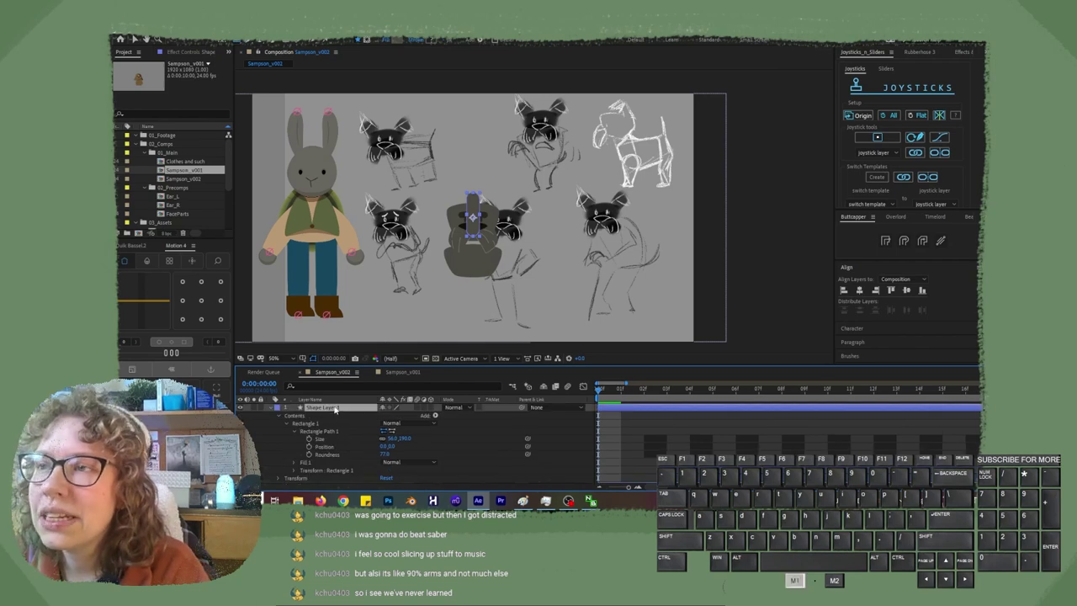
pyautogui.hotkey('shift', 'Down')
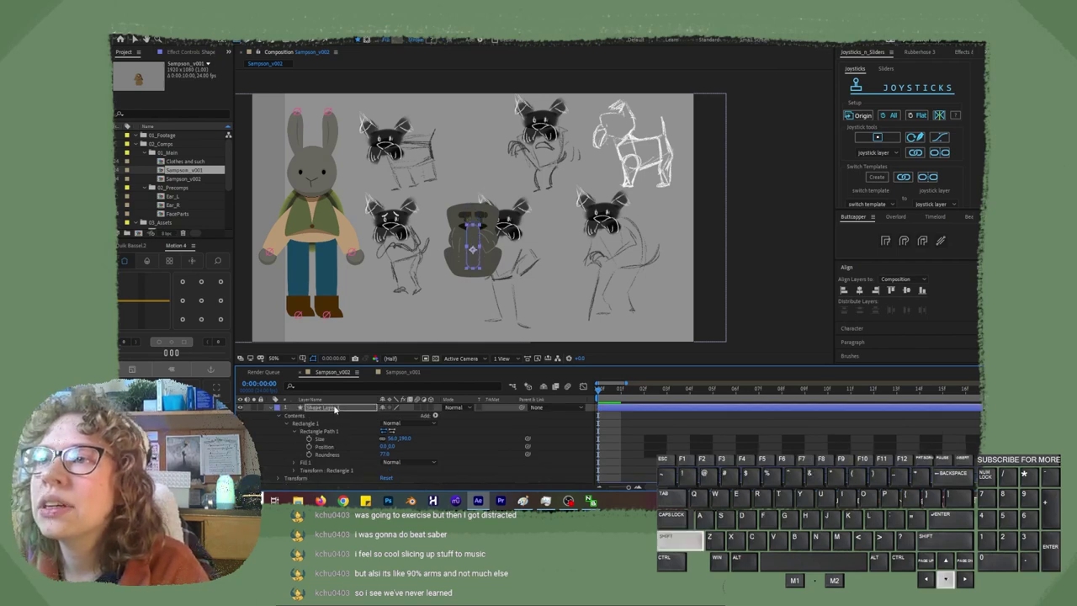
pyautogui.moveTo(334, 408); pyautogui.dragTo(338, 435)
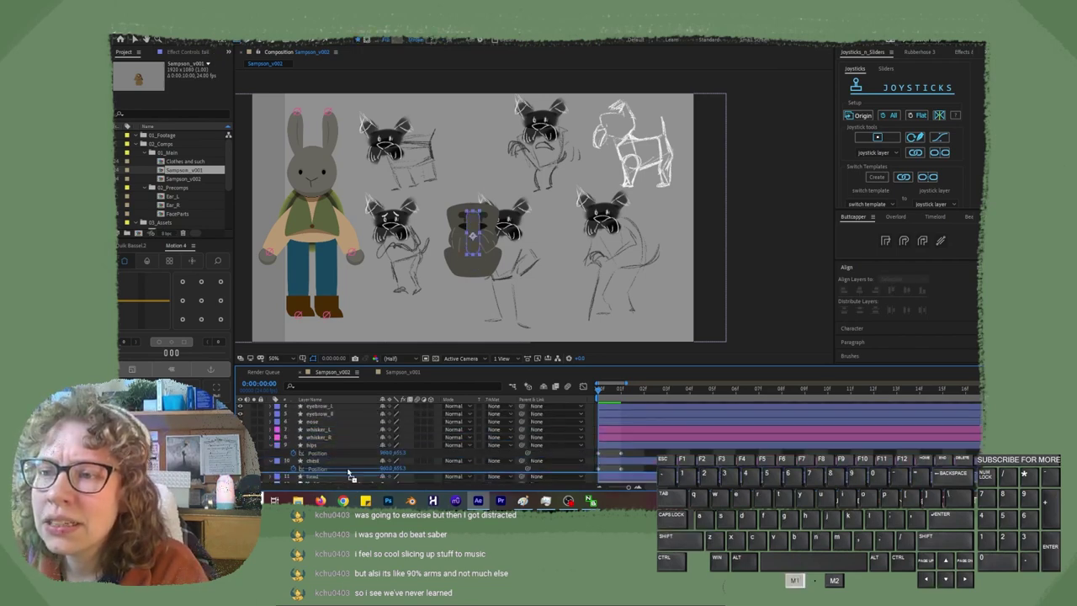
pyautogui.click(343, 468)
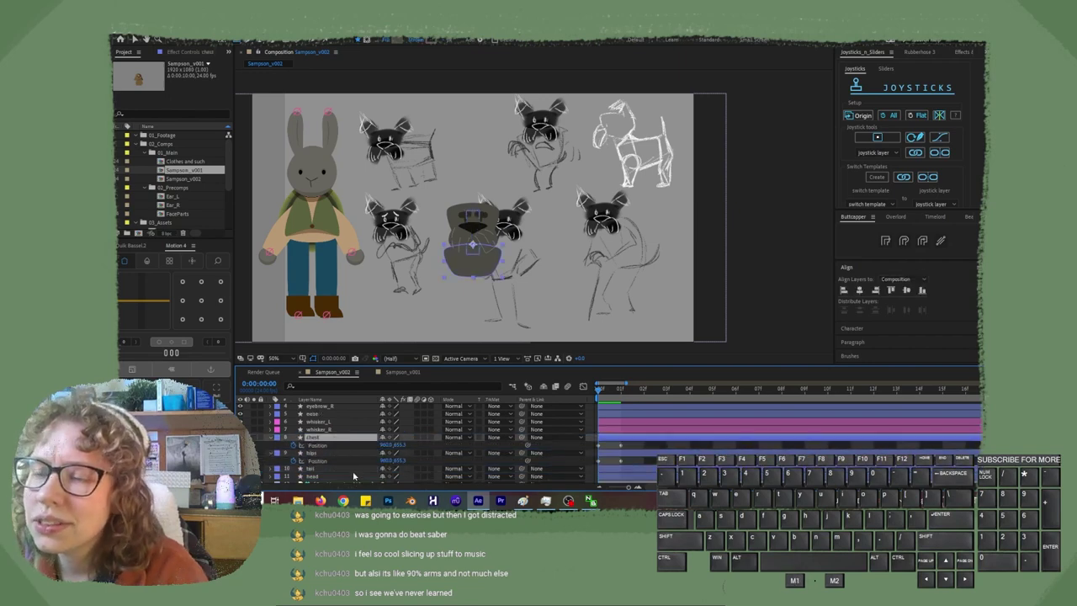
pyautogui.press('shift')
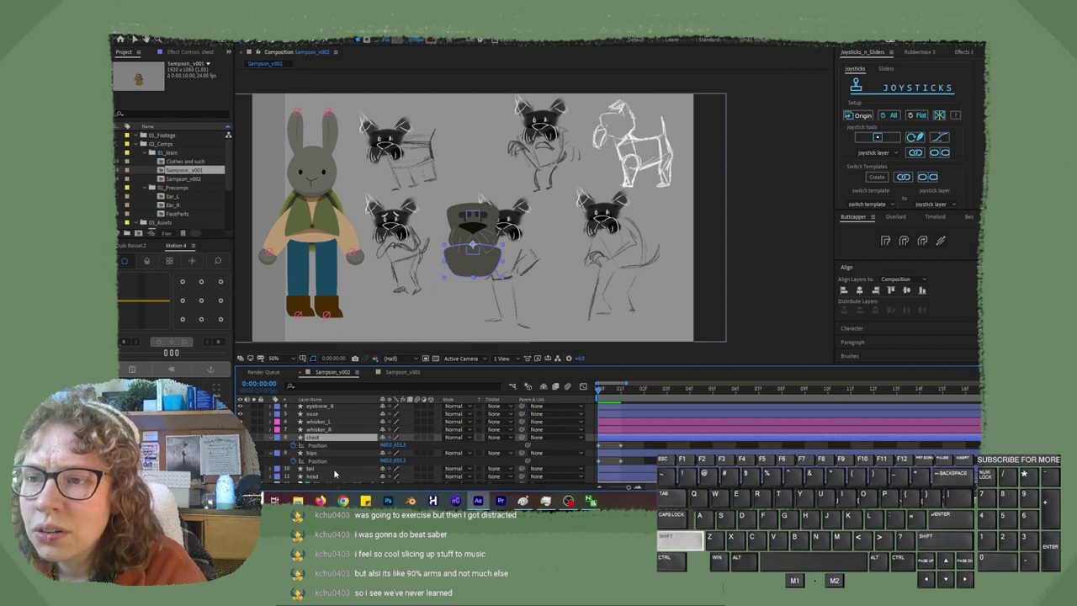
pyautogui.keyDown('shift'); pyautogui.click(333, 467); pyautogui.keyUp('shift')
pyautogui.moveTo(338, 484); pyautogui.dragTo(335, 420)
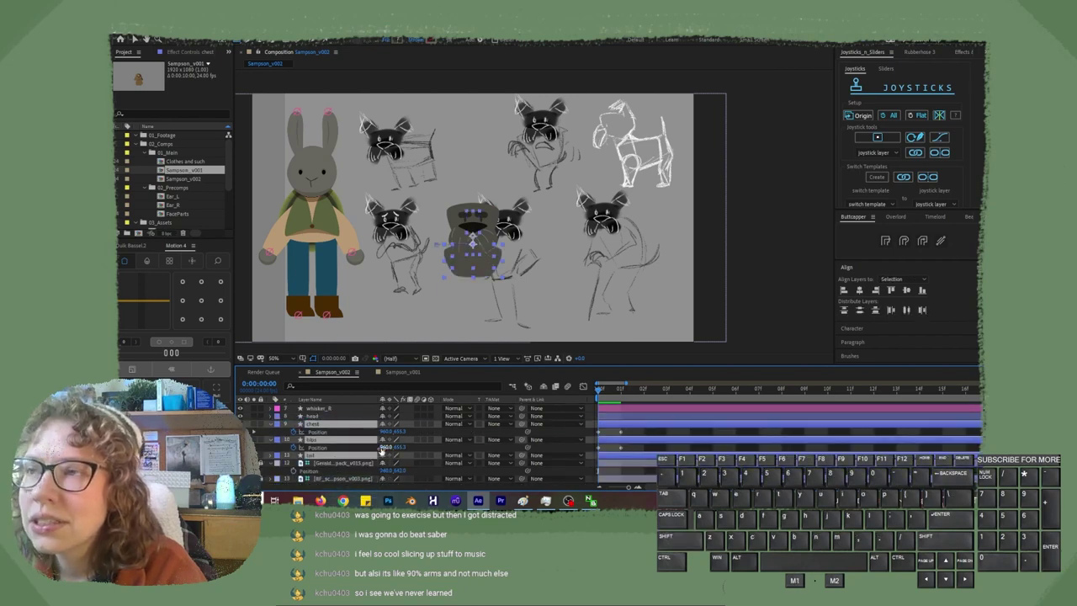
# Keyframe the tail layer's Position at frame 0, and move the tail to 740, 620 at frame 1, at the end of the hips.
pyautogui.click(357, 450)
pyautogui.click(334, 457)
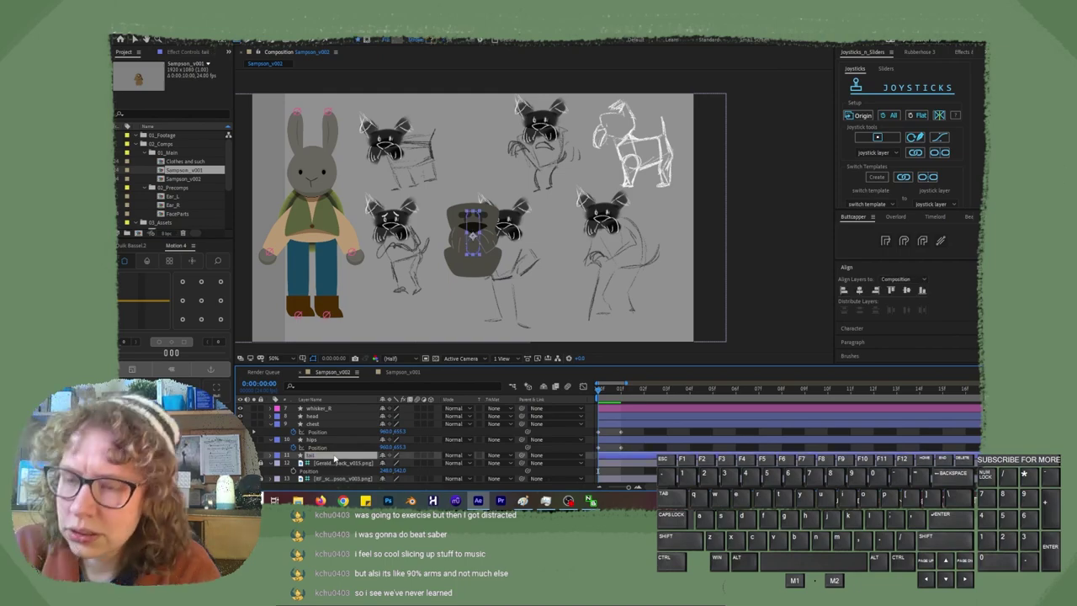
pyautogui.press('pagedown')
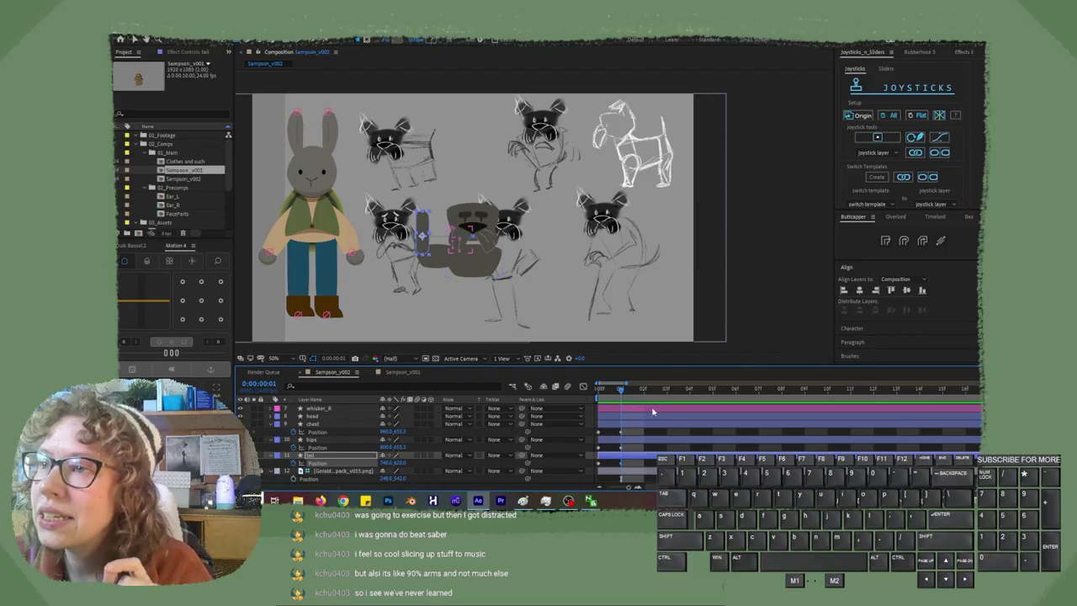
pyautogui.moveTo(620, 391); pyautogui.dragTo(613, 398)
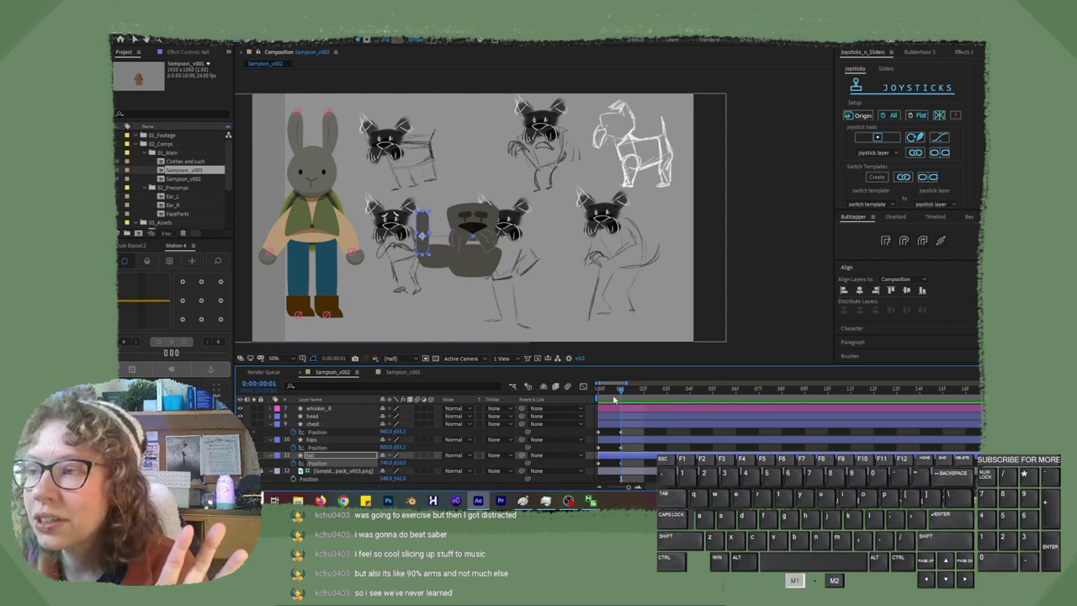
# Reset the chest, hips and tail layers to their origin positions at frame 2.
pyautogui.press('pagedown')
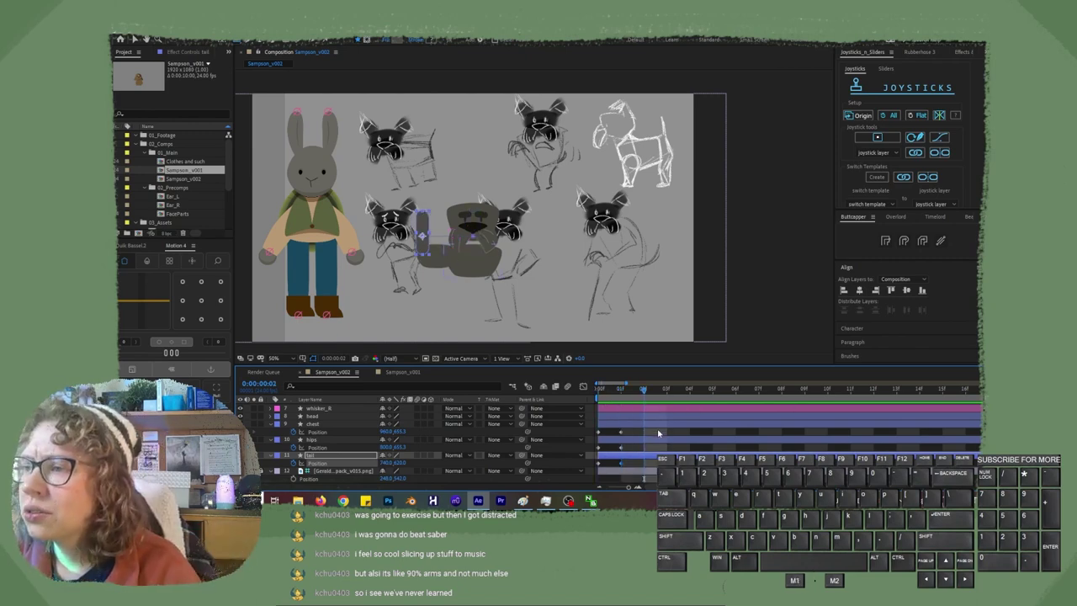
pyautogui.keyDown('shift'); pyautogui.click(658, 435); pyautogui.keyUp('shift')
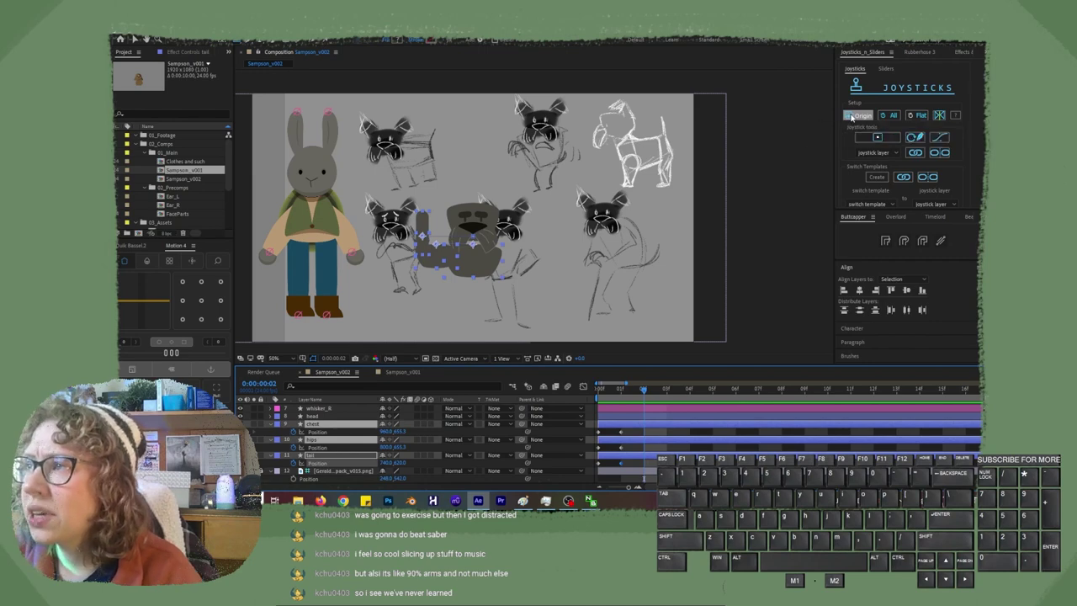
pyautogui.click(853, 115)
pyautogui.click(647, 418)
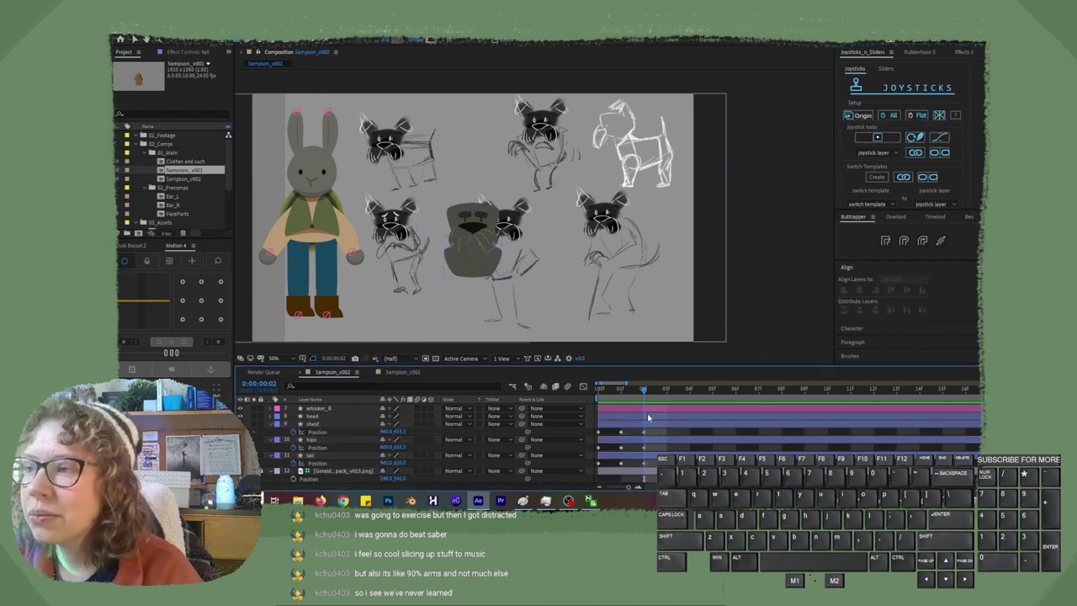
pyautogui.click(134, 39)
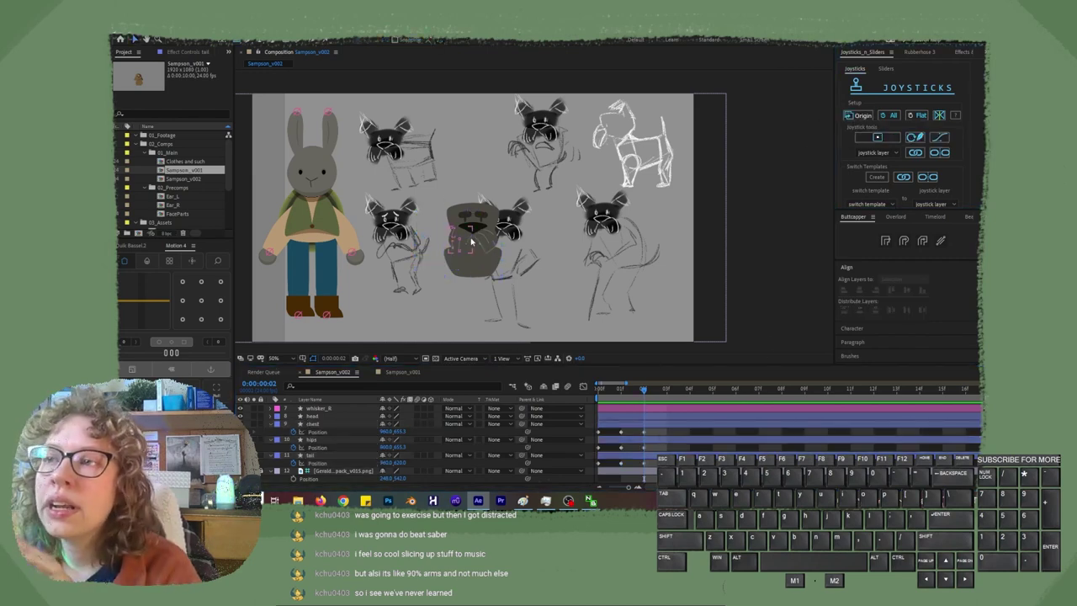
# Shift the body parts horizontally at frame 2, extending hips and tail opposite the frame 1 pose, and reset all three layers to origin at frame 3.
pyautogui.click(650, 439)
pyautogui.press('Right')
pyautogui.press('Right')
pyautogui.press('Right')
pyautogui.press('Right')
pyautogui.press('Right')
pyautogui.press('Right')
pyautogui.press('Right')
pyautogui.press('Right')
pyautogui.press('Right')
pyautogui.press('Right')
pyautogui.press('Right')
pyautogui.press('Right')
pyautogui.press('Right')
pyautogui.press('Right')
pyautogui.press('Right')
pyautogui.press('Right')
pyautogui.press('Right')
pyautogui.press('Right')
pyautogui.press('Right')
pyautogui.press('Right')
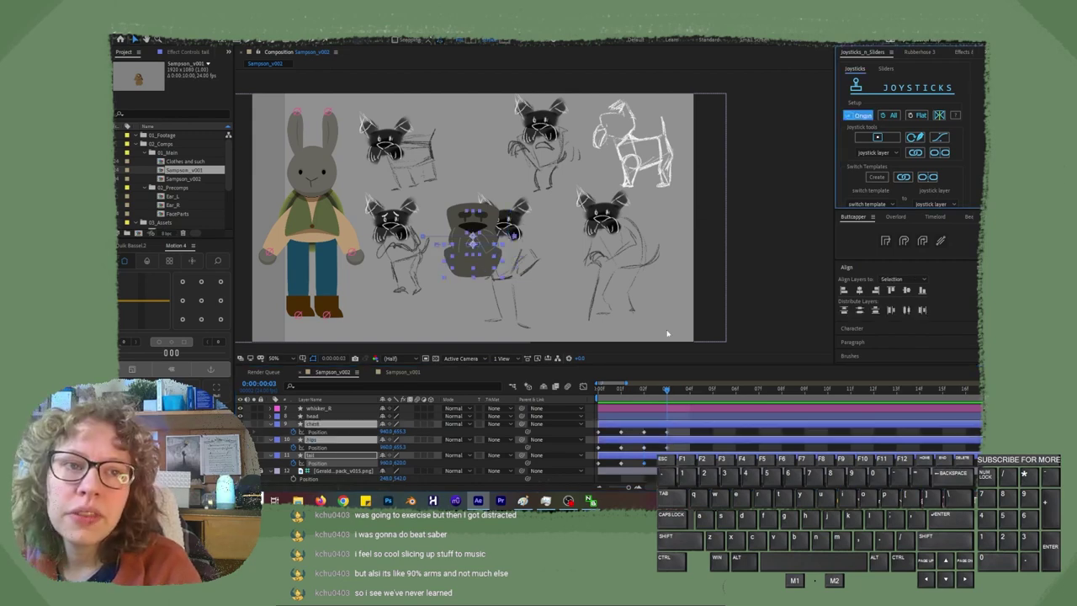
# At frame 3, raise the chest to Y position 595.3 and lower the hips to 695.3.
pyautogui.click(698, 424)
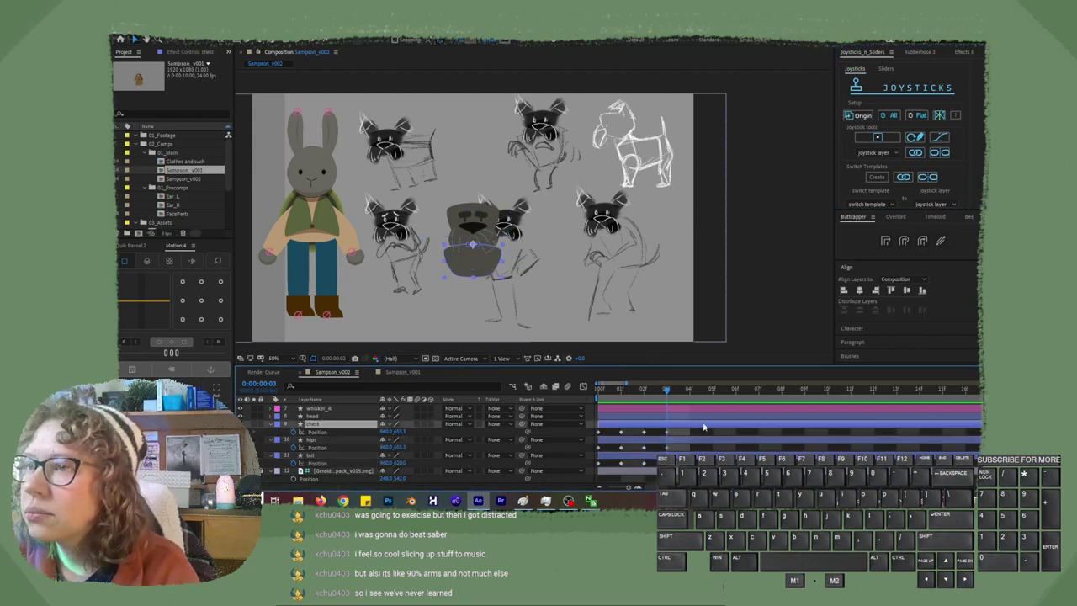
pyautogui.click(635, 438)
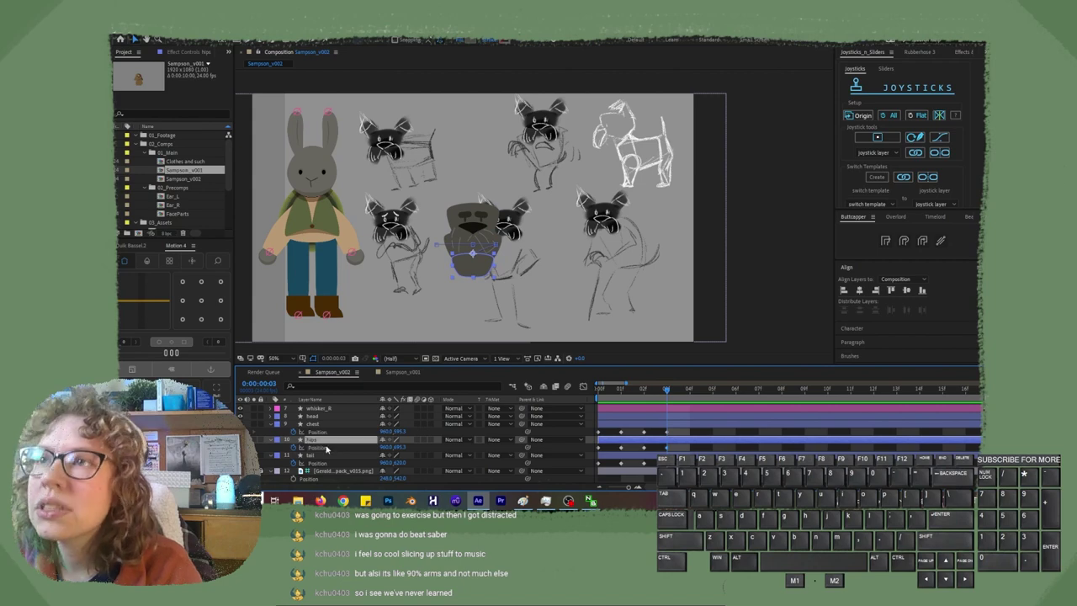
# Recolor the body parts in distinct shades, with lighter grey fills for the hips and tail and a dark 3A3931 fill for the chest.
pyautogui.click(476, 42)
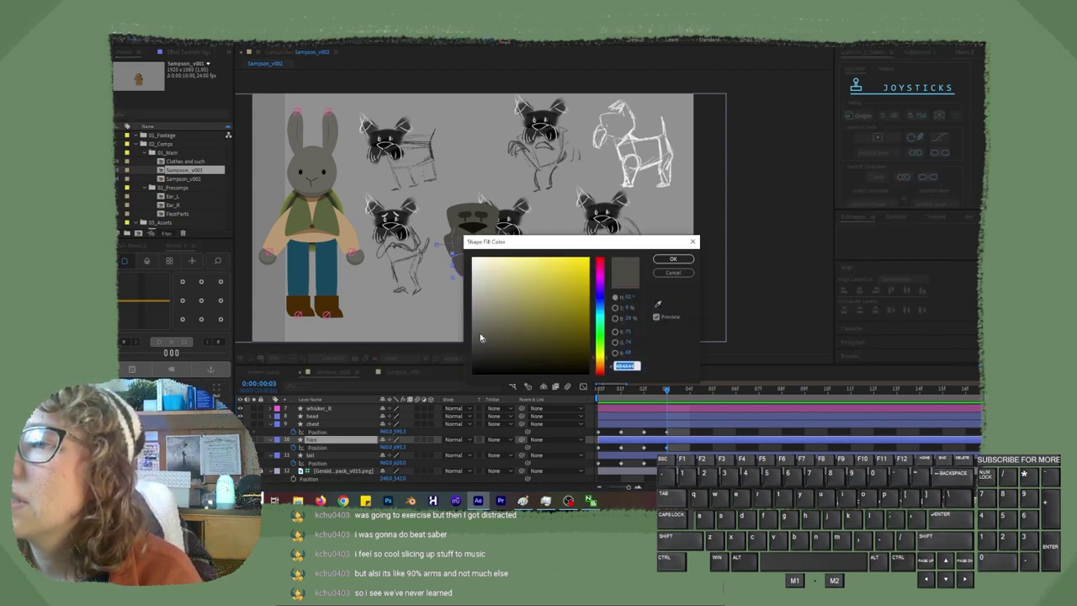
pyautogui.click(481, 336)
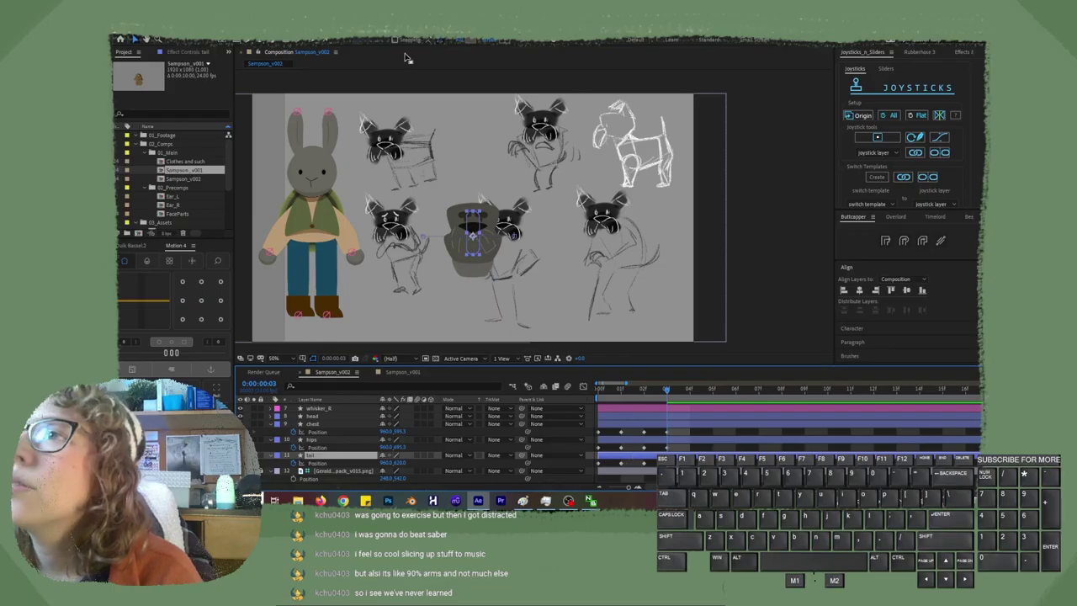
pyautogui.click(476, 41)
pyautogui.click(485, 346)
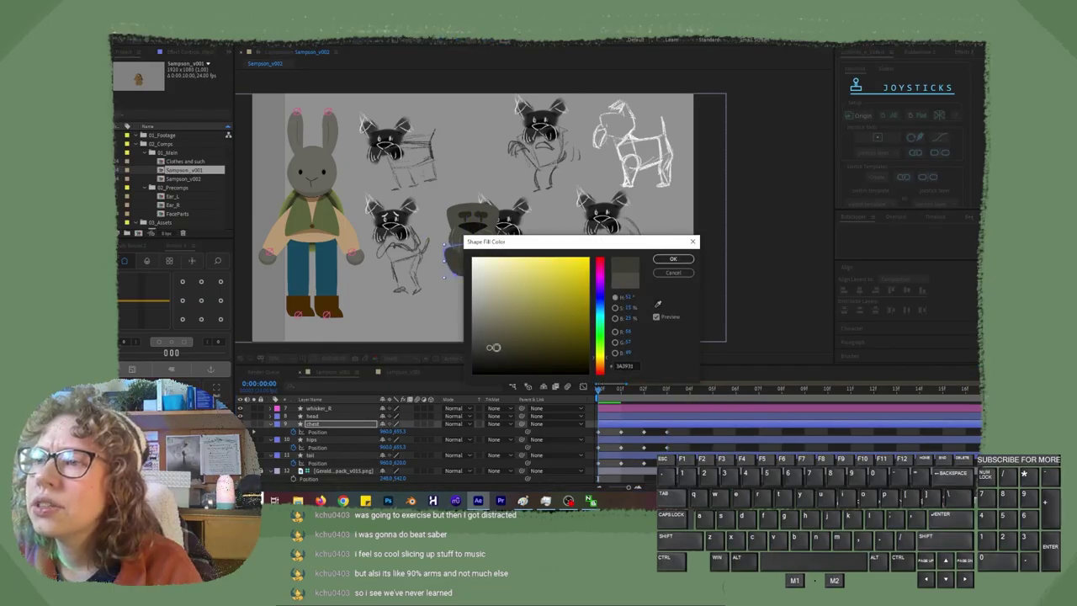
pyautogui.click(675, 261)
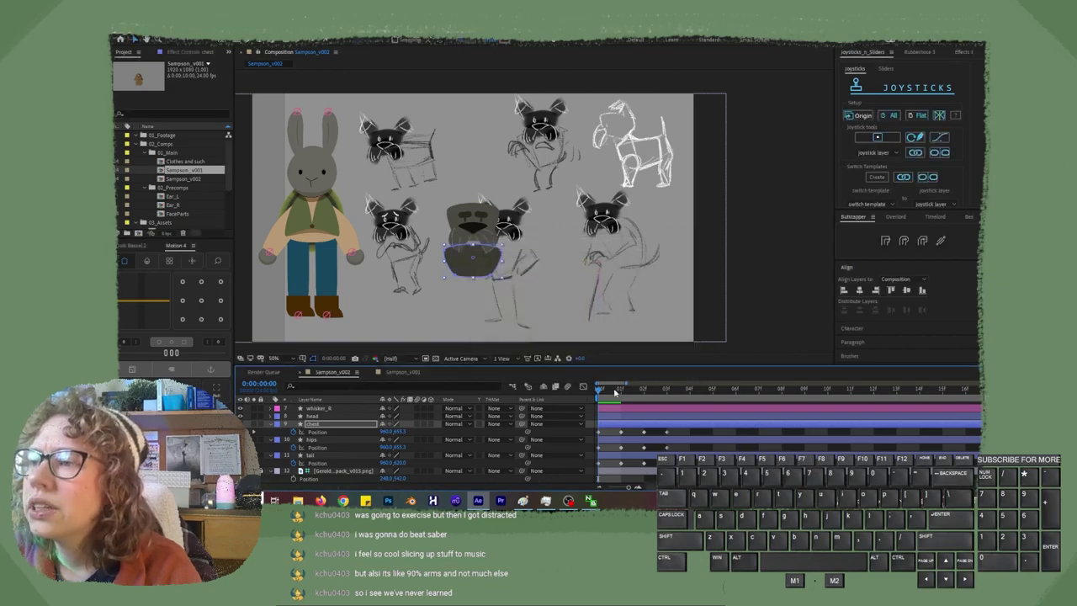
# Add a full-frame pale lilac rectangle as a background shape layer at the bottom of the layer stack.
pyautogui.moveTo(615, 390); pyautogui.dragTo(689, 390)
pyautogui.doubleClick(238, 39)
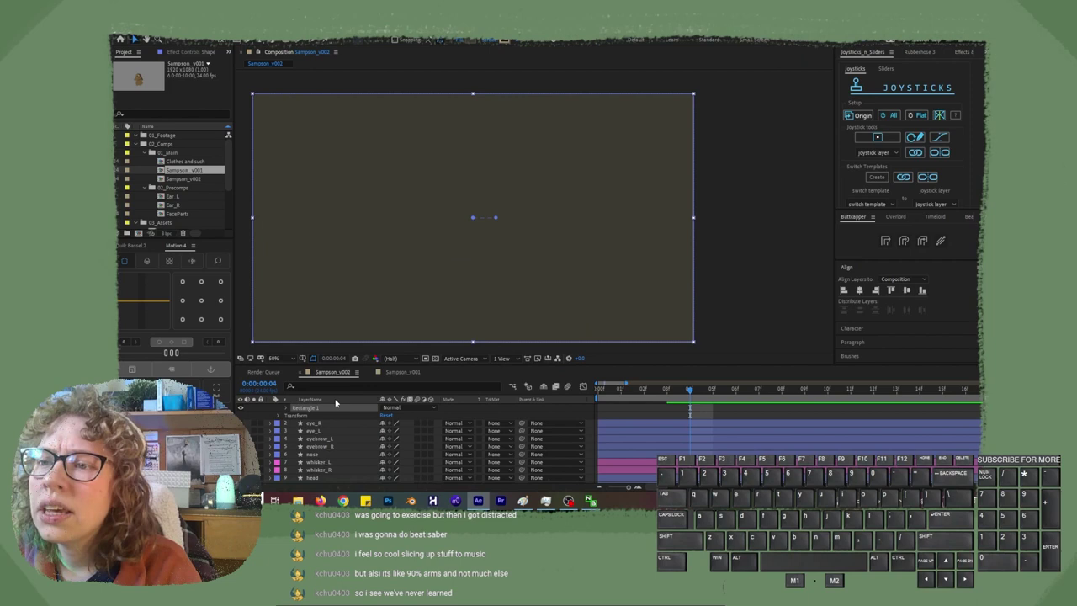
pyautogui.scroll(1, 334, 404)
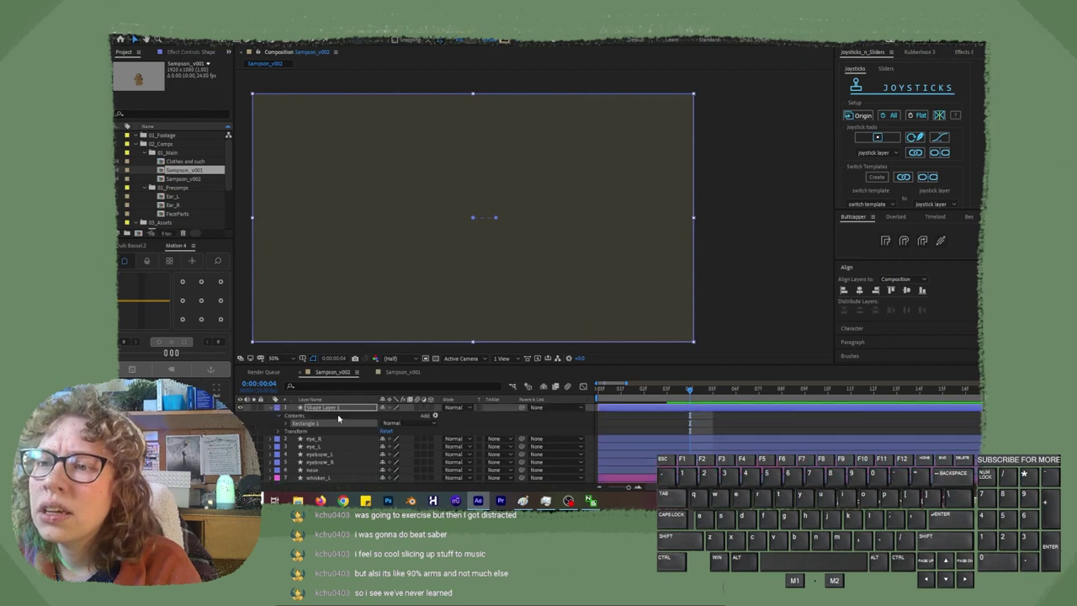
pyautogui.moveTo(337, 409); pyautogui.dragTo(348, 485)
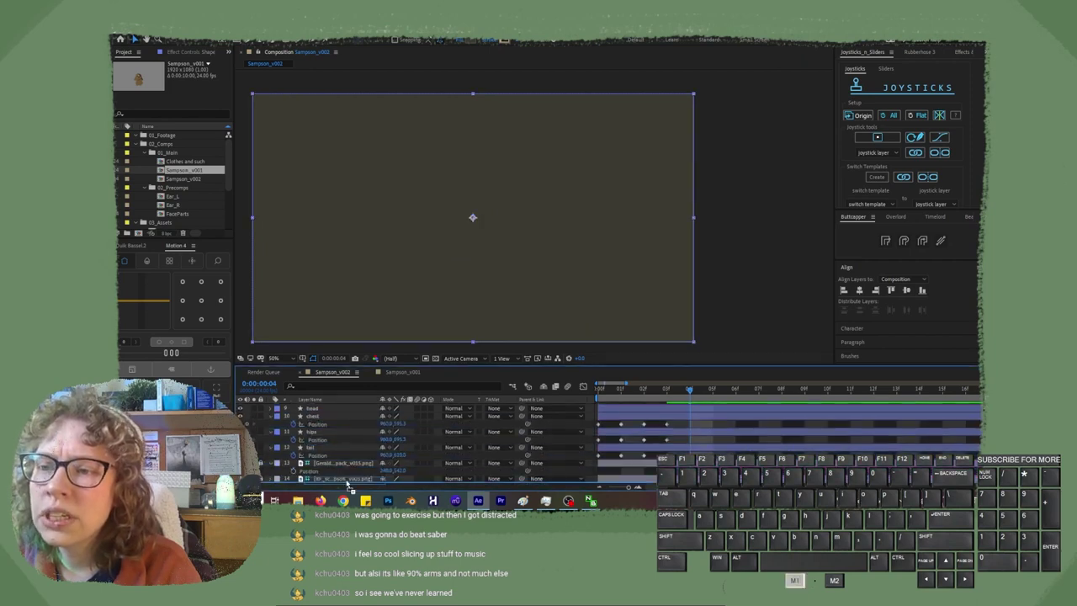
pyautogui.scroll(-3, 348, 484)
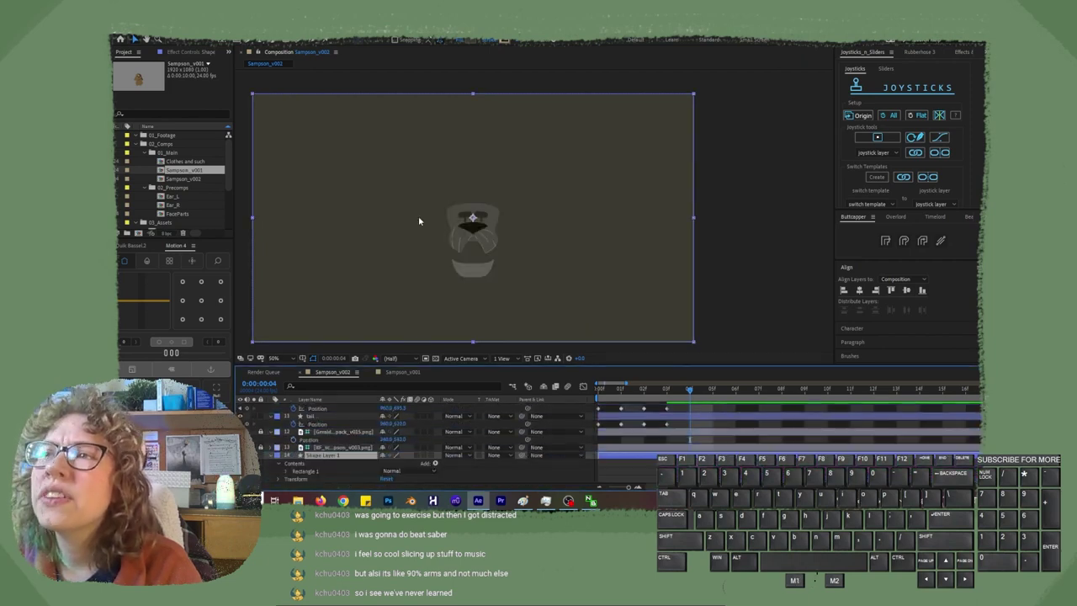
pyautogui.click(468, 41)
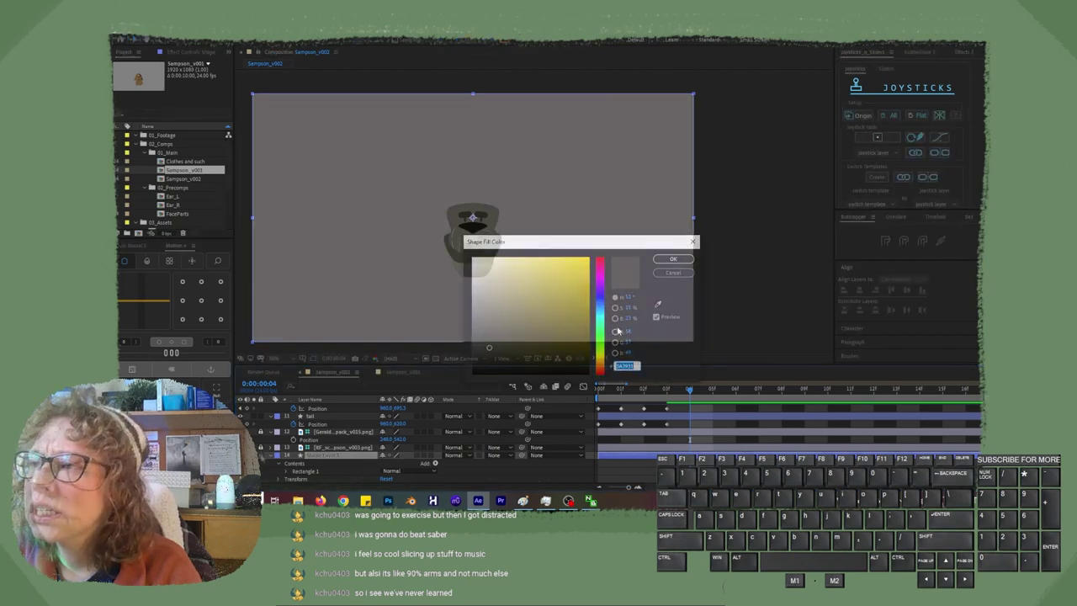
pyautogui.scroll(2, 440, 462)
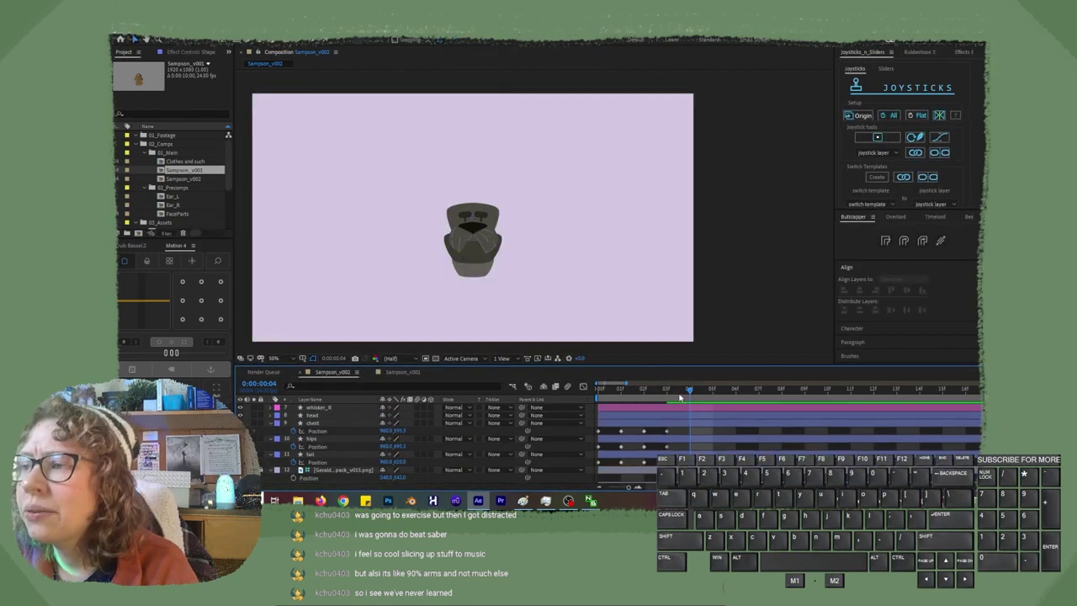
# At frame 1, bring the hips and tail closer to the chest by setting their X positions to 840 and 780.
pyautogui.moveTo(679, 397); pyautogui.dragTo(647, 396)
pyautogui.click(622, 396)
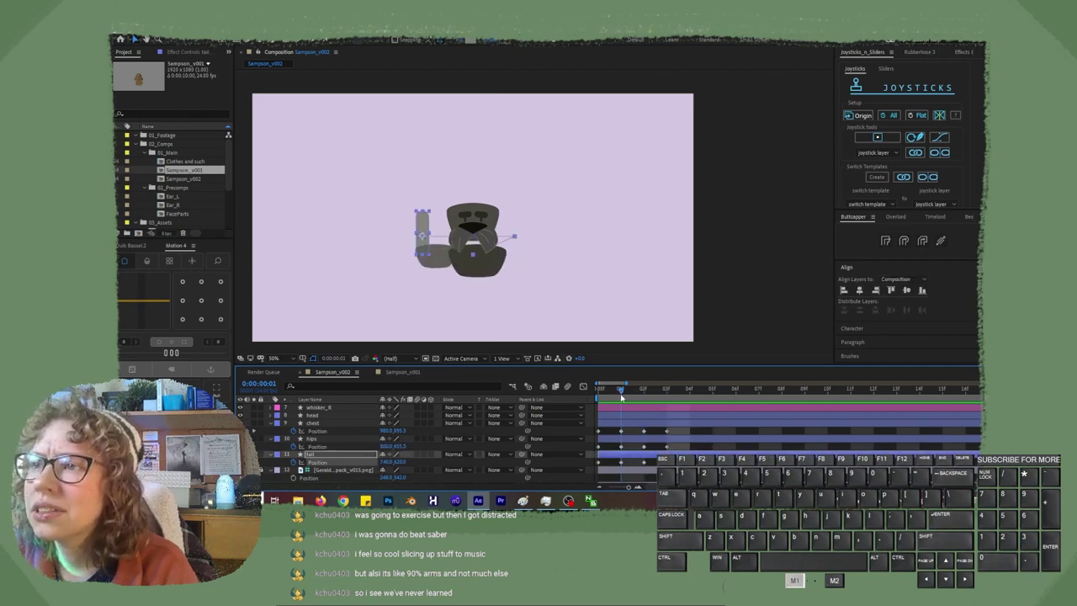
pyautogui.hotkey('shift', 'Right')
pyautogui.hotkey('shift', 'Right')
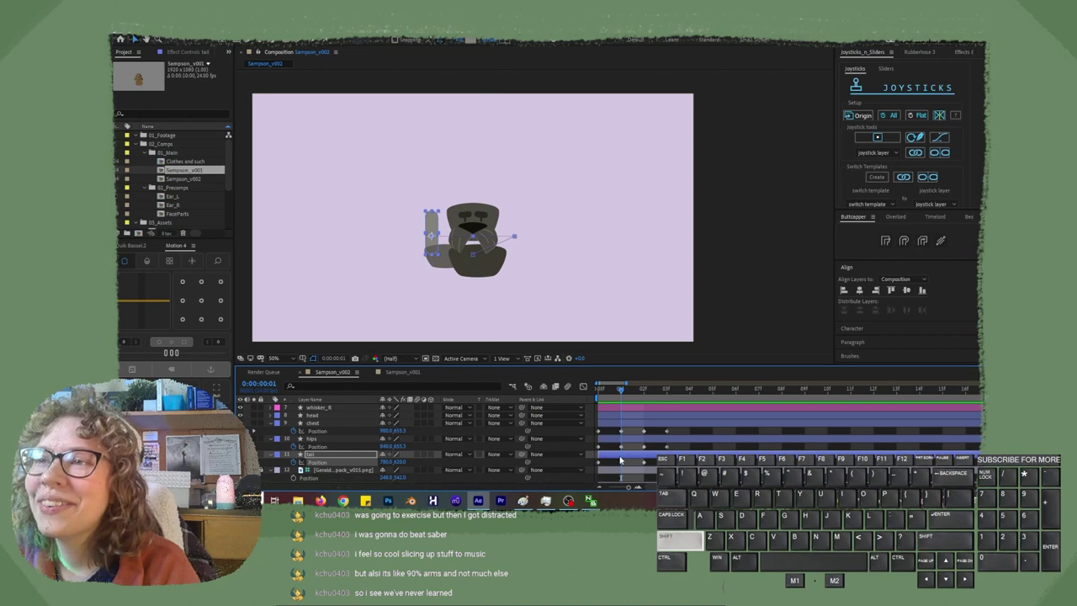
# At frame 4, reset the chest, hips and tail to origin, and set their Y positions to 675.3, 595.3 and 480.
pyautogui.click(690, 390)
pyautogui.click(677, 424)
pyautogui.press('shift')
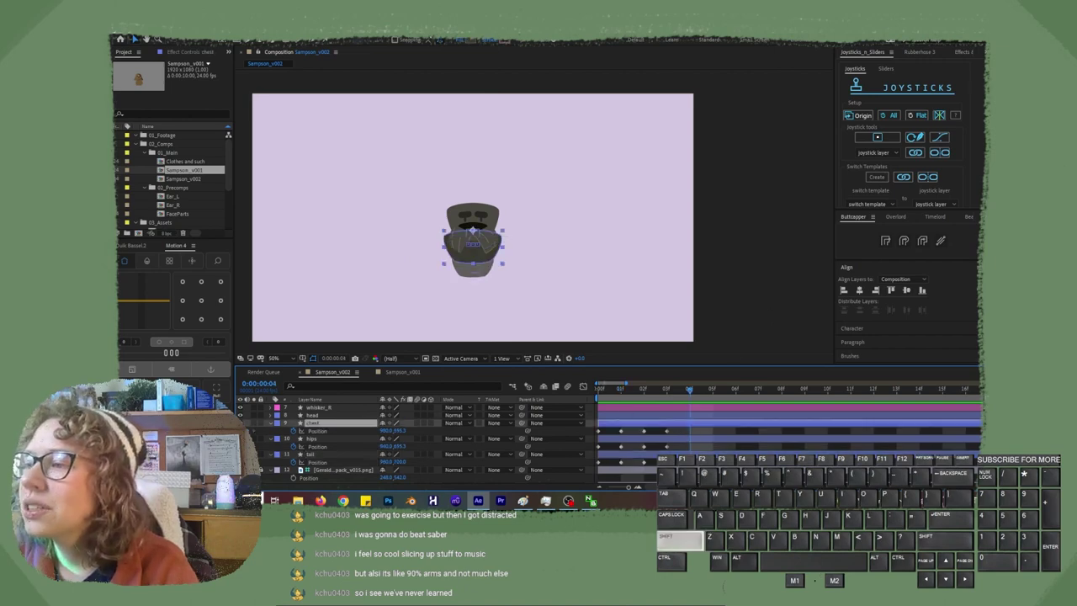
pyautogui.keyDown('shift'); pyautogui.click(677, 454); pyautogui.keyUp('shift')
pyautogui.click(857, 117)
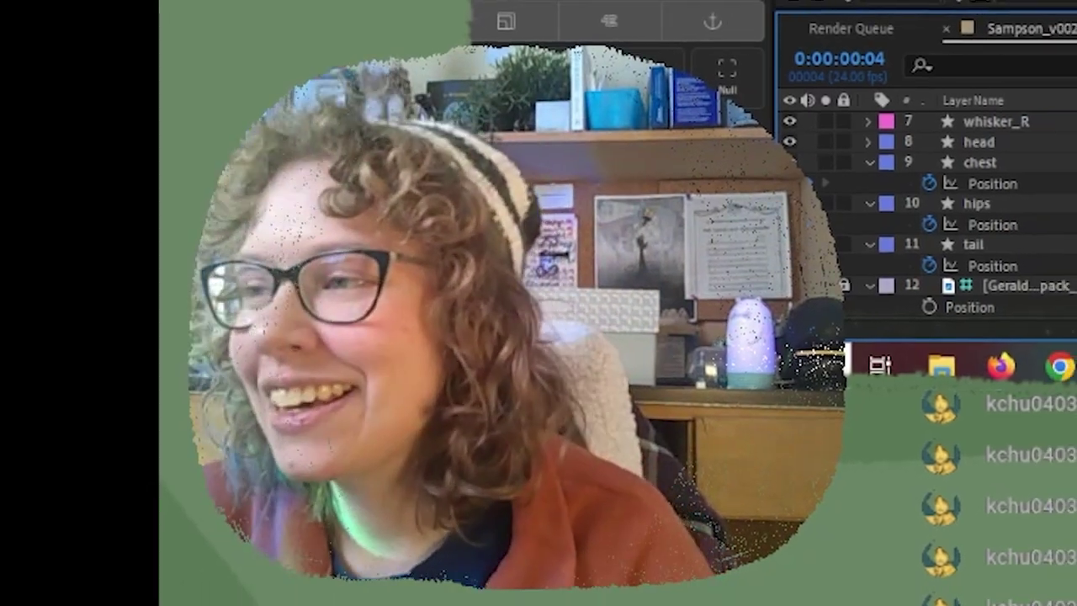
pyautogui.click(1031, 166)
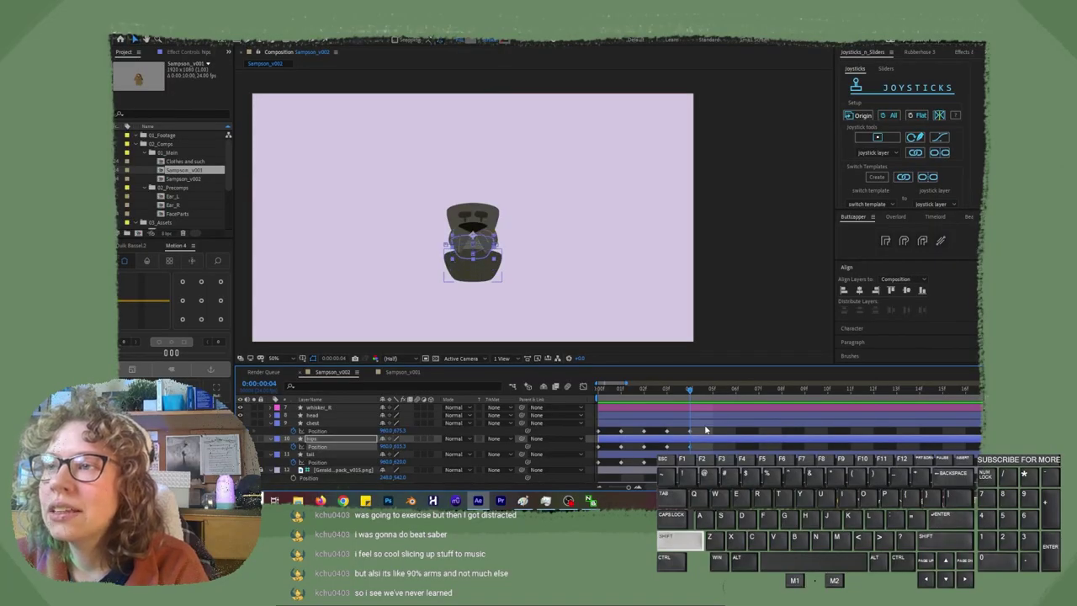
pyautogui.hotkey('ctrl', 'Down')
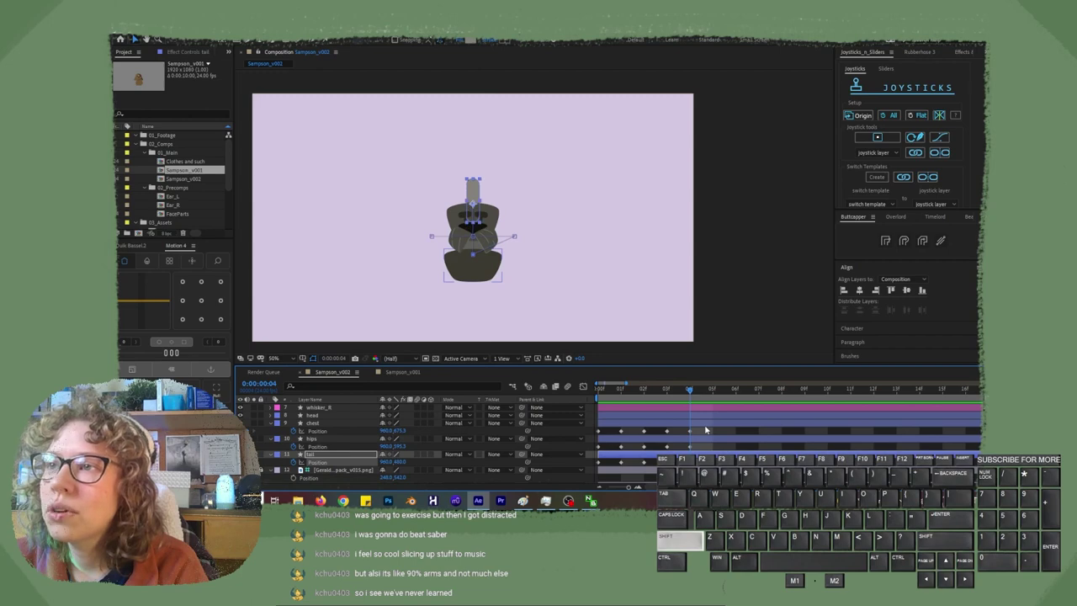
# Create a joystick controller named BodyAngle_CTRL for the chest, hips and tail from frame 0, and test it by moving its handle.
pyautogui.hotkey('shift', 'pageup')
pyautogui.click(659, 426)
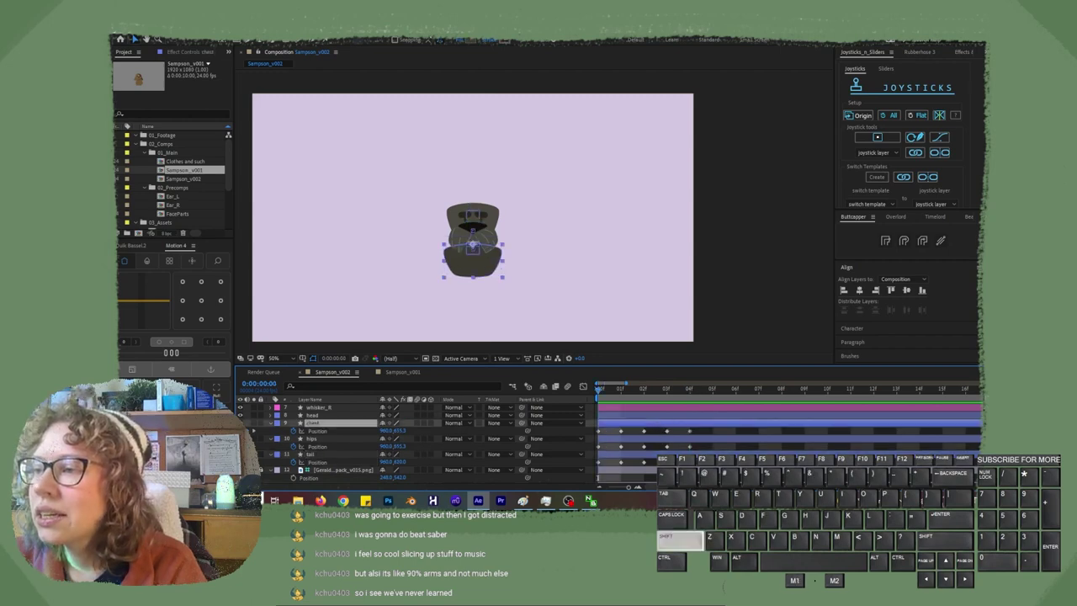
pyautogui.keyDown('shift'); pyautogui.click(652, 454); pyautogui.keyUp('shift')
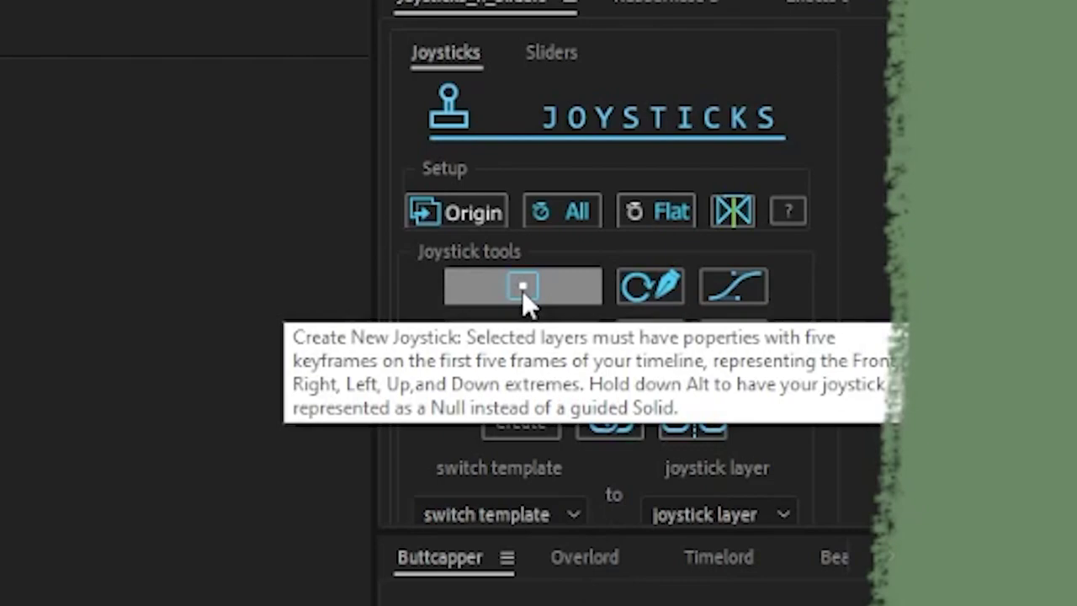
pyautogui.click(522, 289)
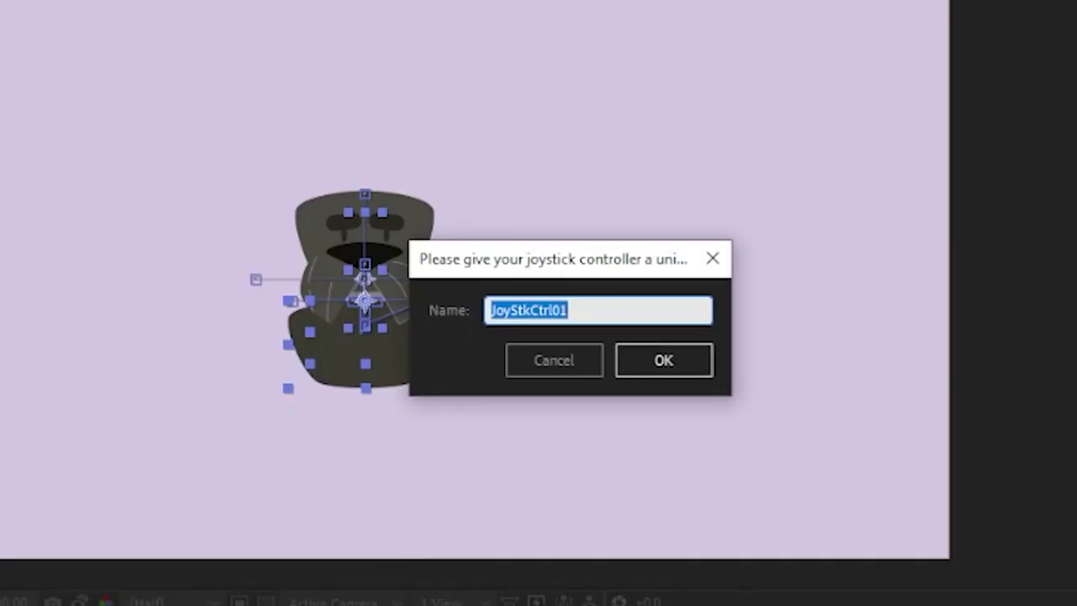
pyautogui.write('BodyAngle')
pyautogui.write('_CTRL')
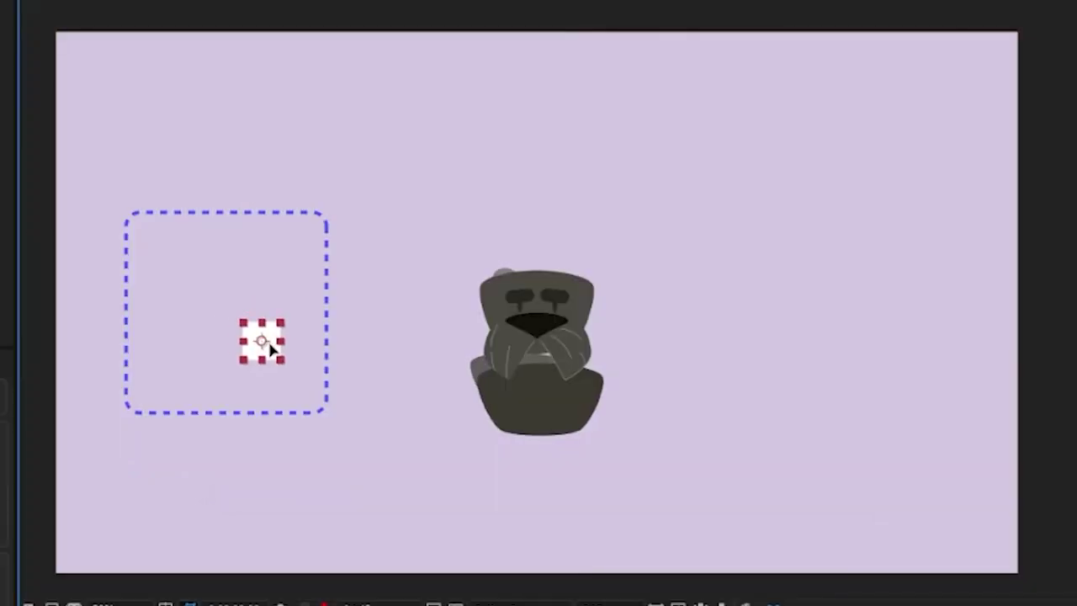
pyautogui.moveTo(267, 344); pyautogui.dragTo(252, 248)
pyautogui.hotkey('ctrl', 'z')
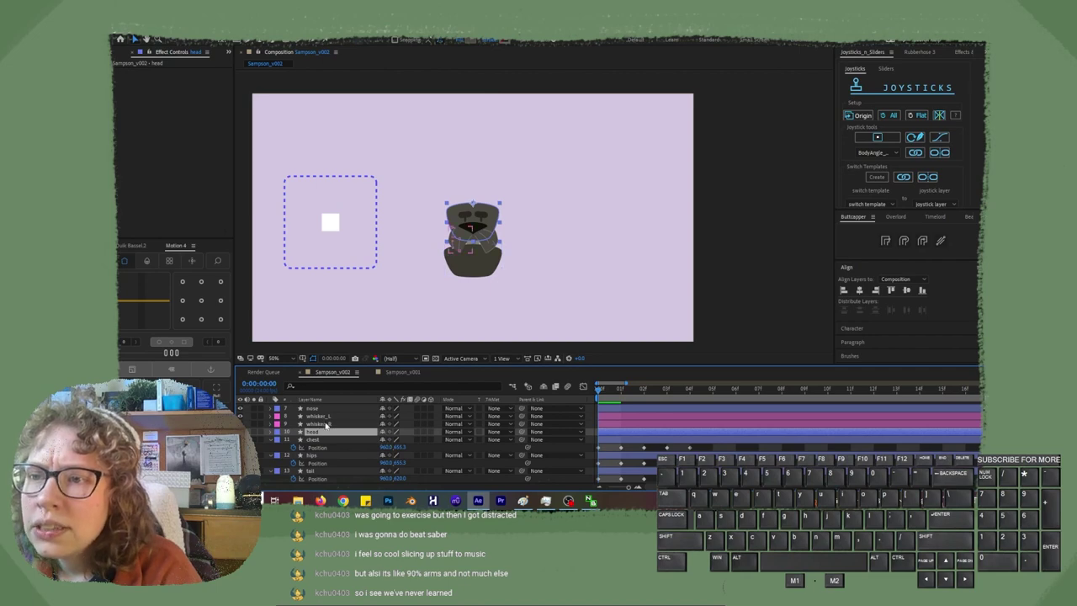
# Parent the eye, eyebrow, nose and whisker layers to the head layer.
pyautogui.click(326, 424)
pyautogui.keyDown('shift'); pyautogui.click(327, 408); pyautogui.keyUp('shift')
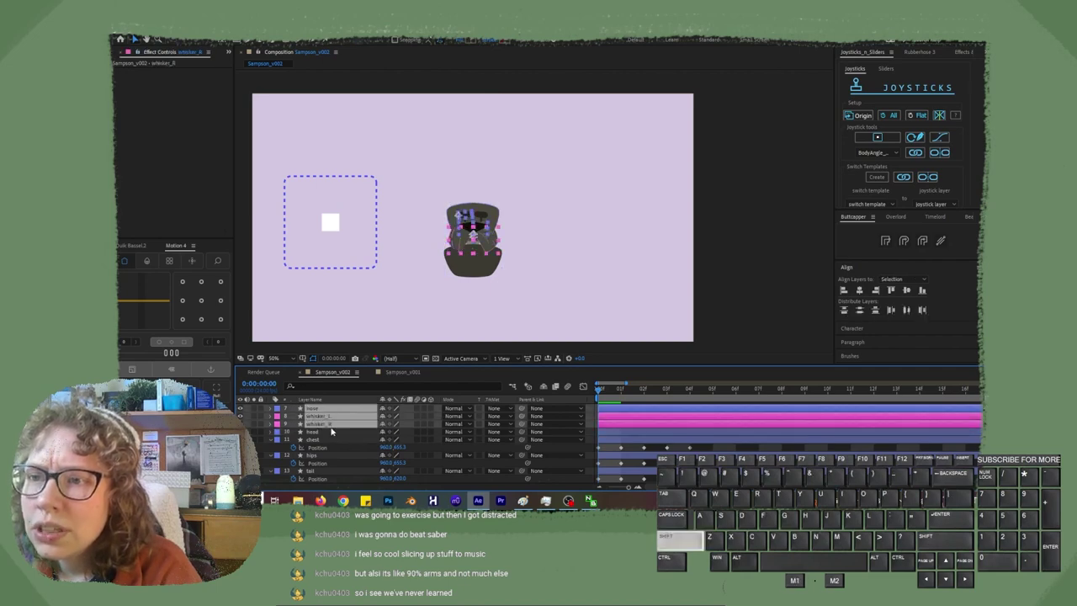
pyautogui.scroll(2, 332, 430)
pyautogui.keyDown('shift'); pyautogui.click(334, 445); pyautogui.keyUp('shift')
pyautogui.keyDown('shift'); pyautogui.click(325, 422); pyautogui.keyUp('shift')
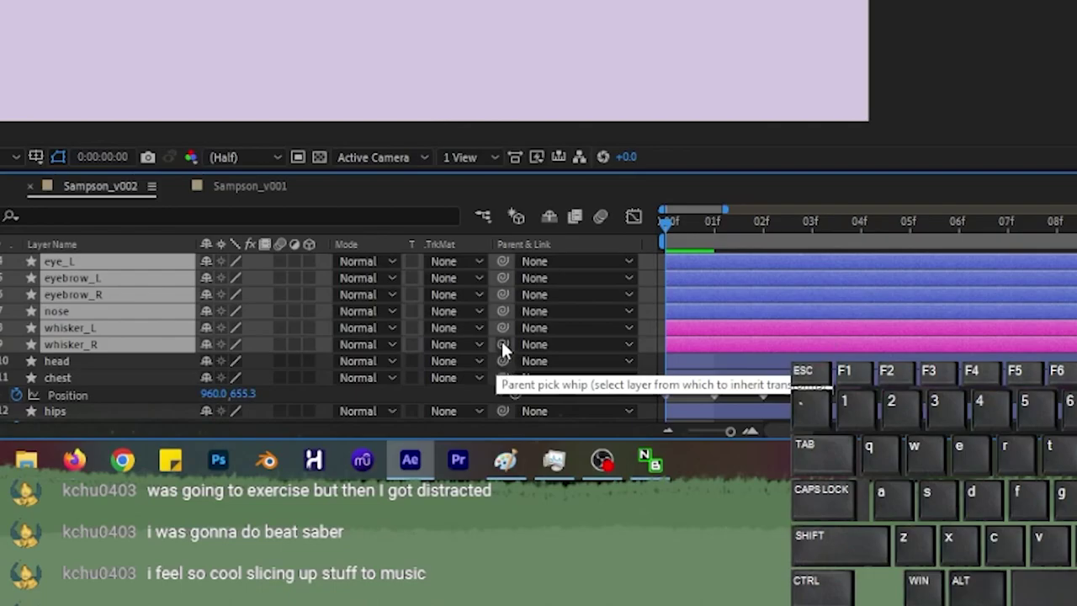
pyautogui.moveTo(502, 344); pyautogui.dragTo(96, 365)
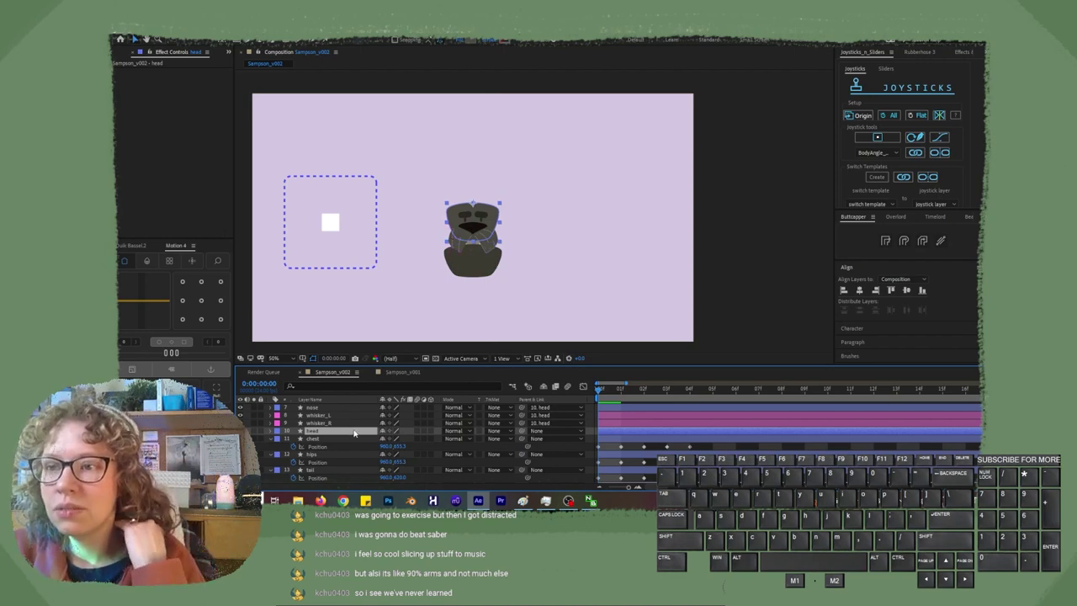
# Keyframe the head's Position, shifting it sideways away from the tail at frame 1 and to the opposite side at frame 2.
pyautogui.click(620, 392)
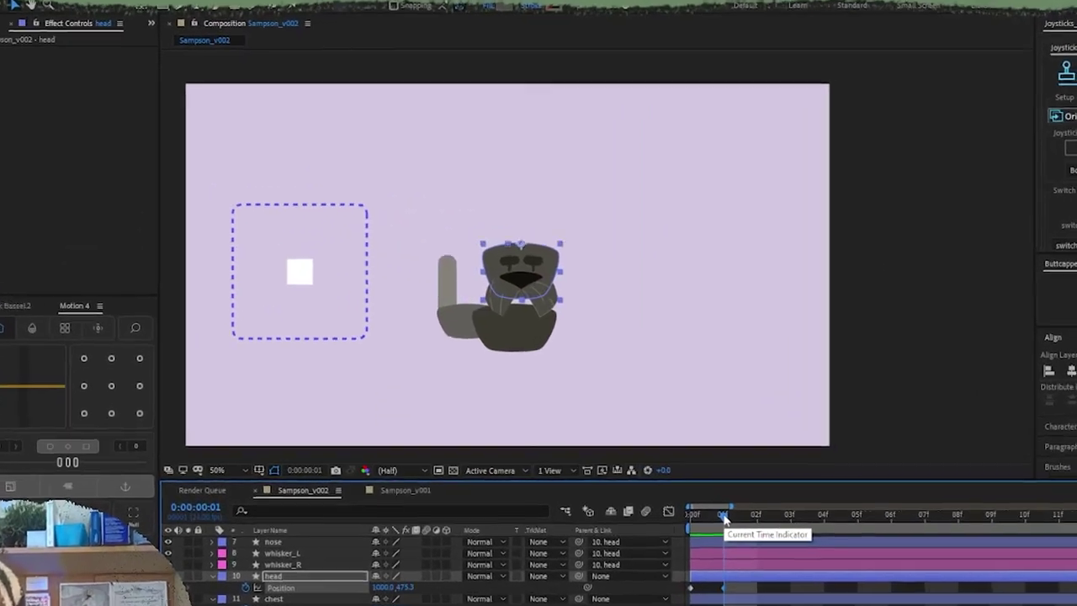
pyautogui.hotkey('shift', 'Right')
pyautogui.hotkey('shift', 'Right')
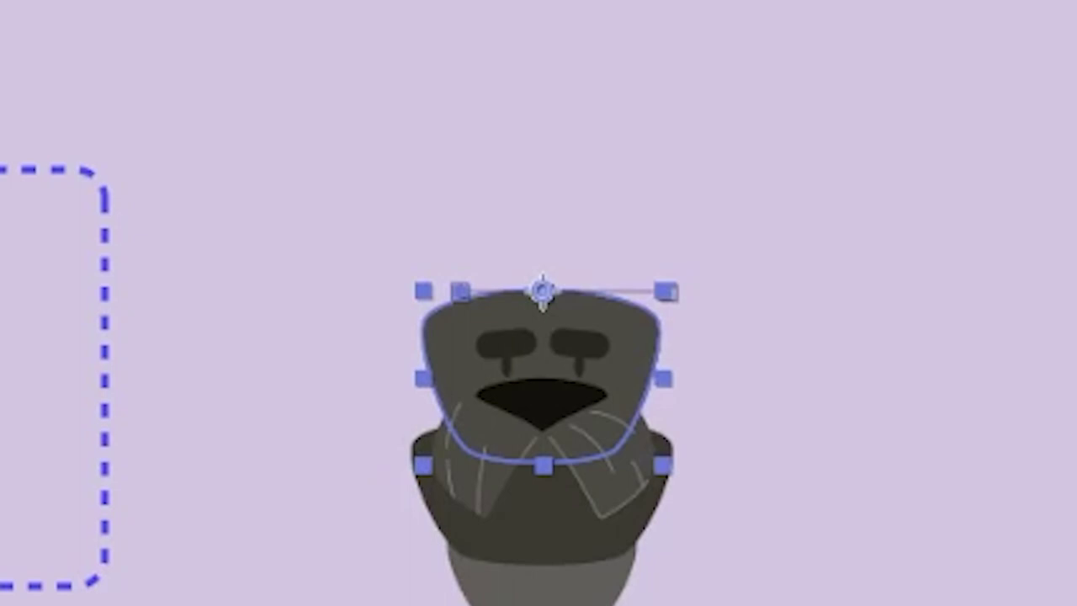
# Raise the head above its origin at frame 3 and lower it over the chest at frame 4.
pyautogui.hotkey('shift', 'Up')
pyautogui.hotkey('shift', 'Up')
pyautogui.hotkey('shift', 'Up')
pyautogui.hotkey('shift', 'Up')
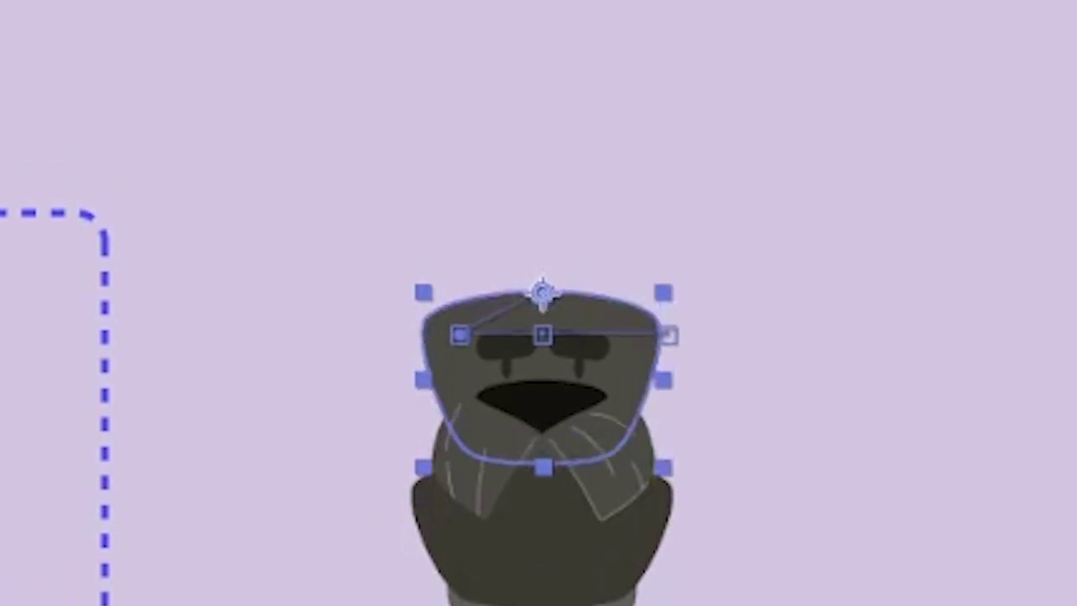
pyautogui.hotkey('shift', 'Down')
pyautogui.hotkey('shift', 'Down')
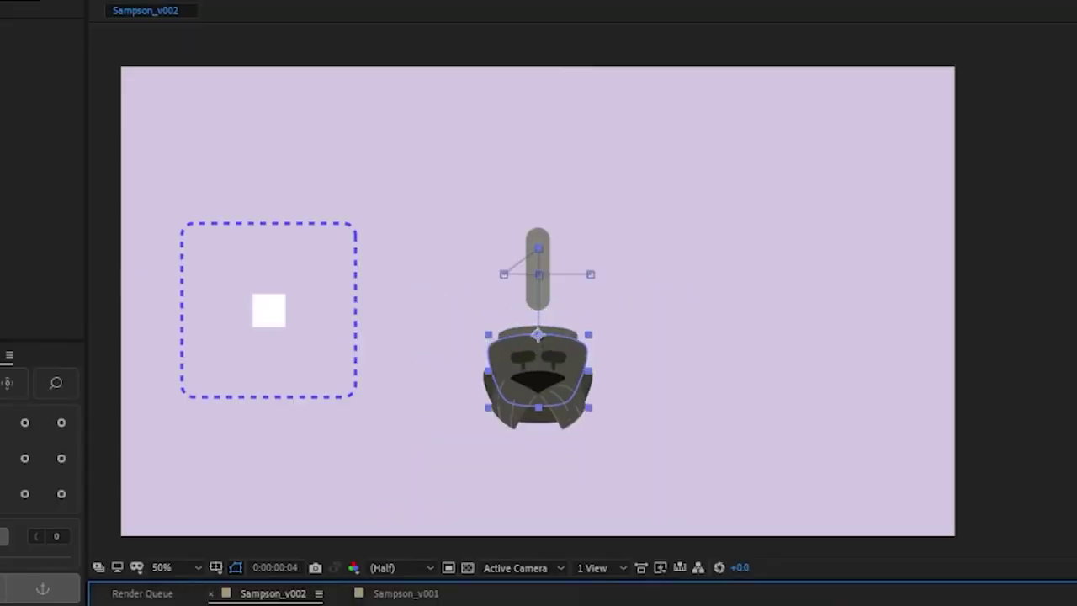
# Nudge the head further down over the chest in its frame 4 pose.
pyautogui.hotkey('shift', 'Down')
pyautogui.hotkey('shift', 'Down')
pyautogui.hotkey('shift', 'Down')
pyautogui.hotkey('shift', 'Down')
pyautogui.hotkey('shift', 'Down')
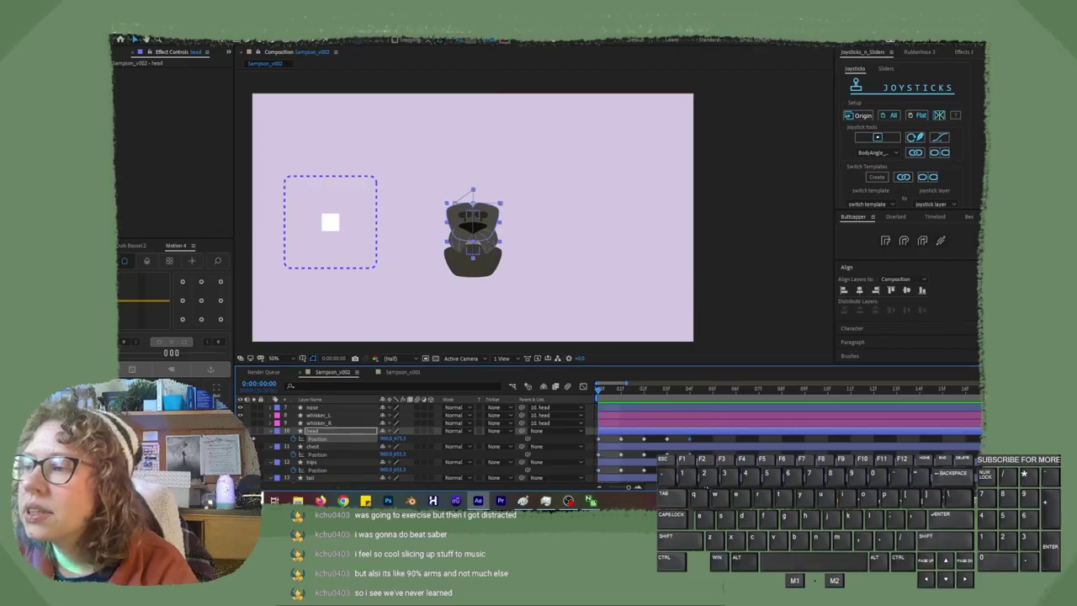
# Bind the head, chest and hips layers to the existing BodyAngle joystick and test it by moving its handle.
pyautogui.keyDown('shift'); pyautogui.click(696, 462); pyautogui.keyUp('shift')
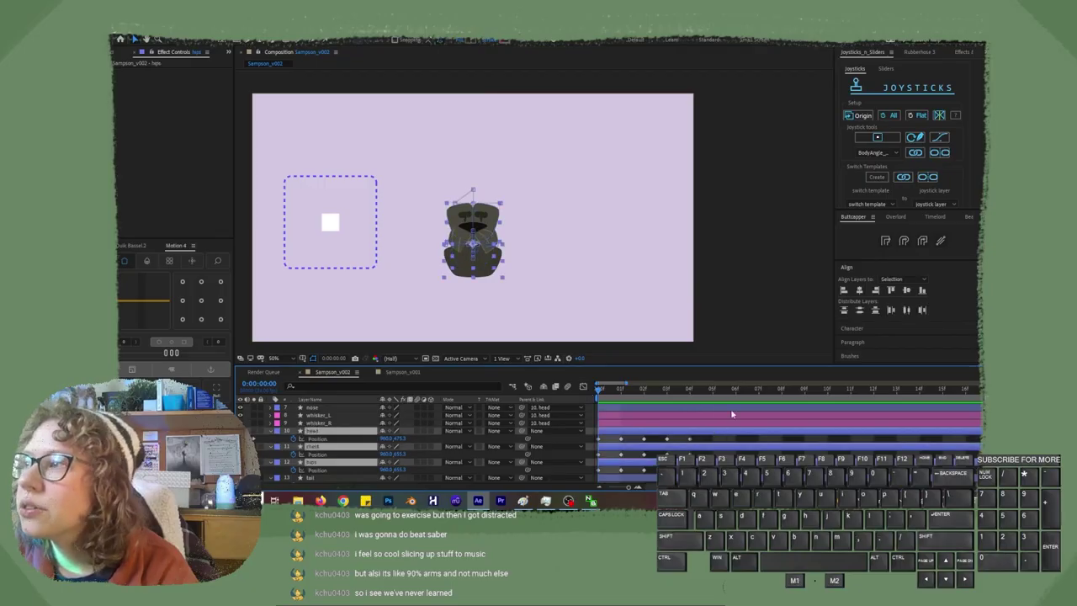
pyautogui.click(914, 154)
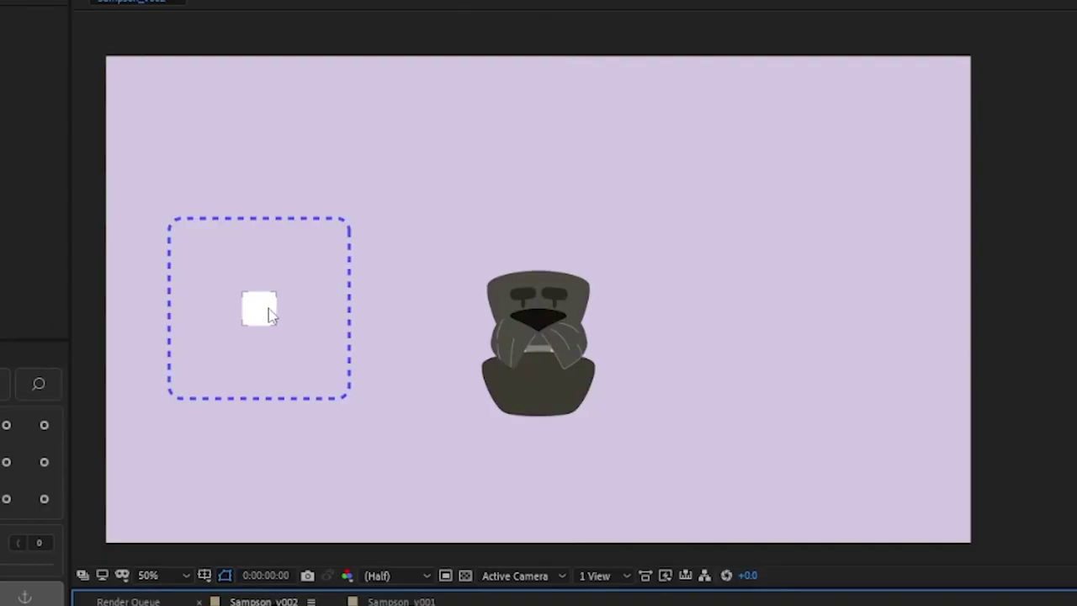
pyautogui.moveTo(335, 224); pyautogui.dragTo(367, 226)
pyautogui.moveTo(331, 316)
pyautogui.mouseDown()
pyautogui.moveTo(149, 305)
pyautogui.moveTo(331, 329)
pyautogui.mouseUp()
pyautogui.moveTo(242, 354); pyautogui.dragTo(299, 313)
pyautogui.hotkey('ctrl', 'z')
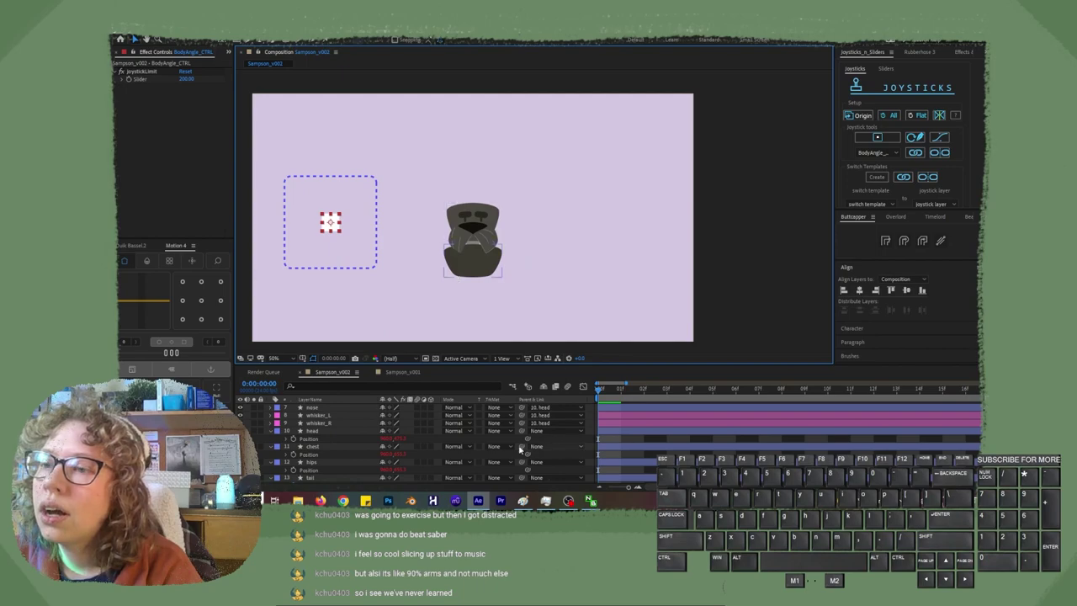
# Bind the tail layer to the BodyAngle joystick and test the whole body by moving the handle sideways and to opposite corners.
pyautogui.scroll(-3, 513, 450)
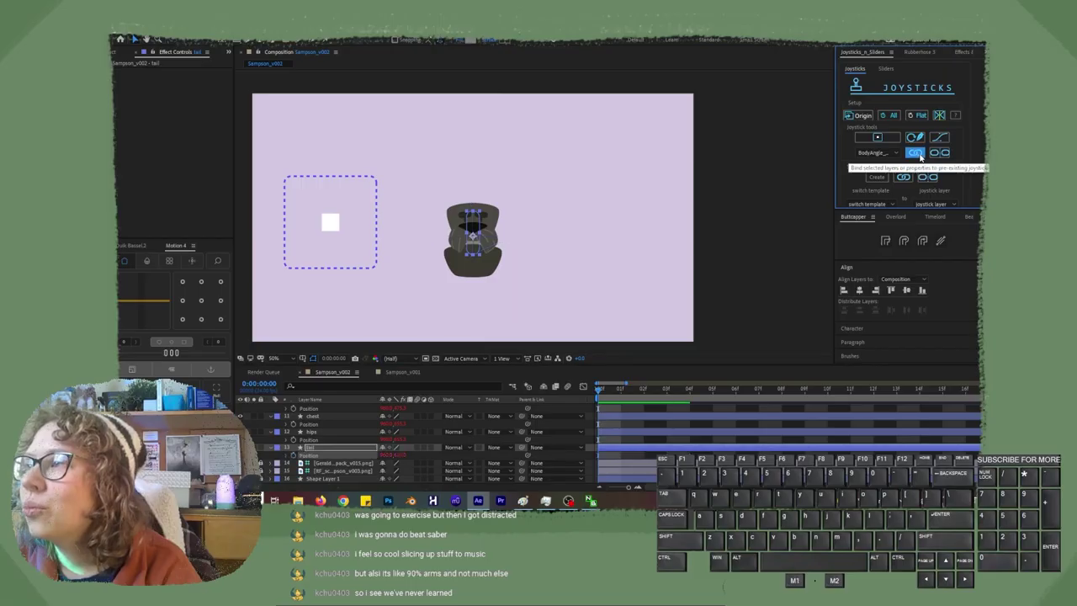
pyautogui.moveTo(341, 214); pyautogui.dragTo(320, 205)
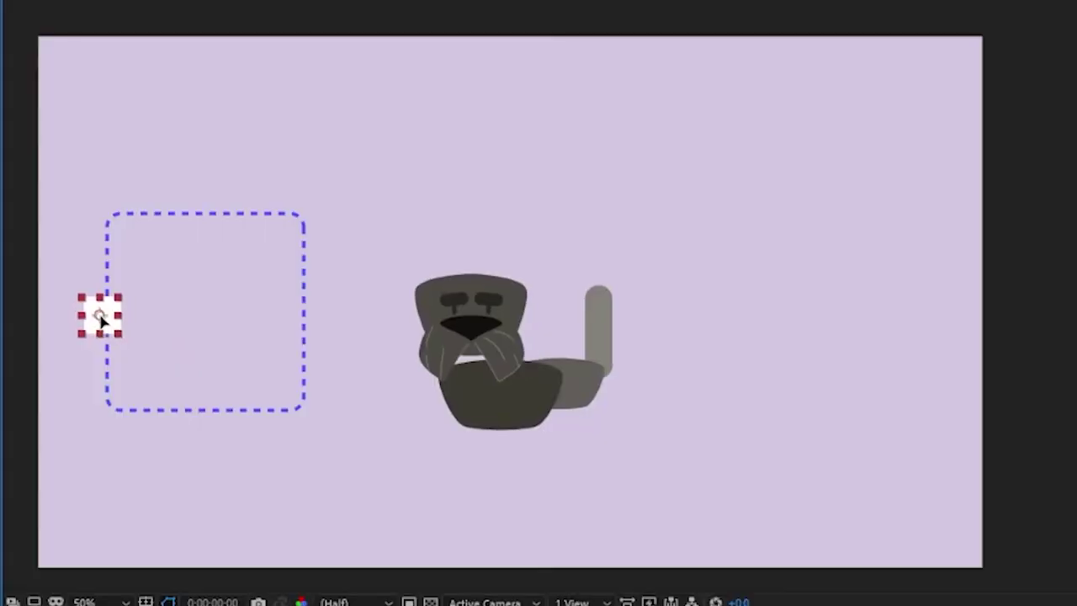
pyautogui.moveTo(183, 274); pyautogui.dragTo(182, 201)
pyautogui.moveTo(318, 171); pyautogui.dragTo(380, 272)
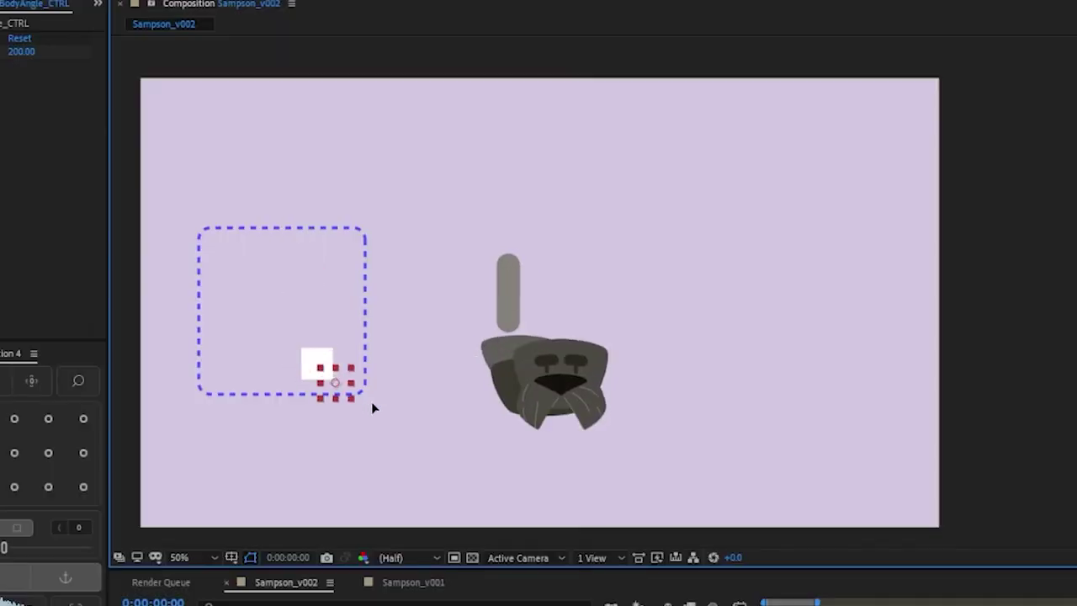
pyautogui.moveTo(373, 408); pyautogui.dragTo(209, 256)
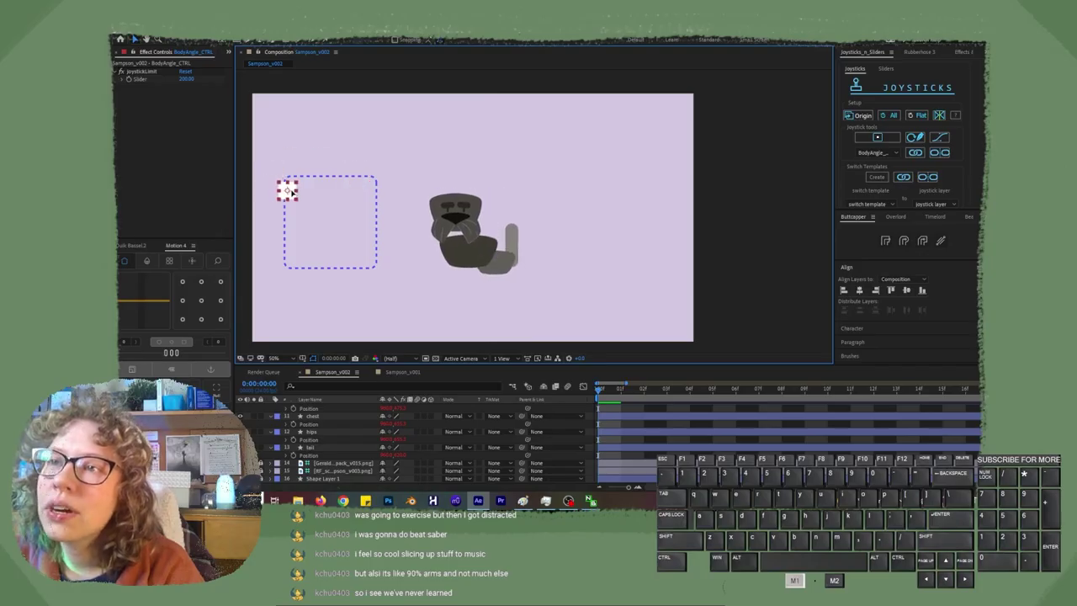
pyautogui.moveTo(288, 191)
pyautogui.mouseDown()
pyautogui.moveTo(364, 189)
pyautogui.moveTo(291, 188)
pyautogui.mouseUp()
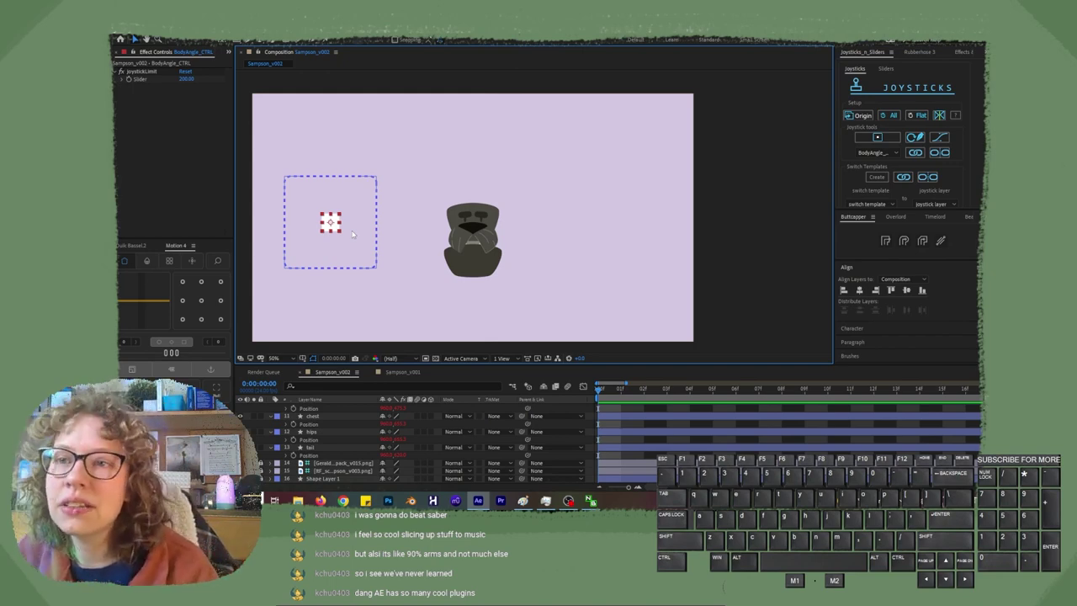
# Look through the Automations and the rigging Links & constraints tools in Duik Bassel.2.
pyautogui.click(131, 245)
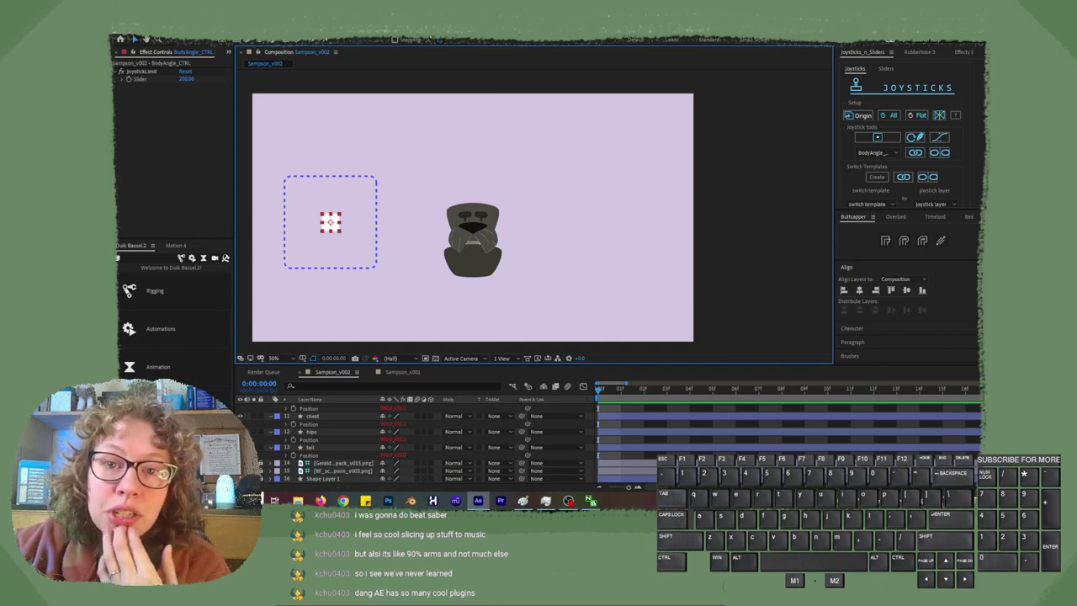
pyautogui.click(192, 257)
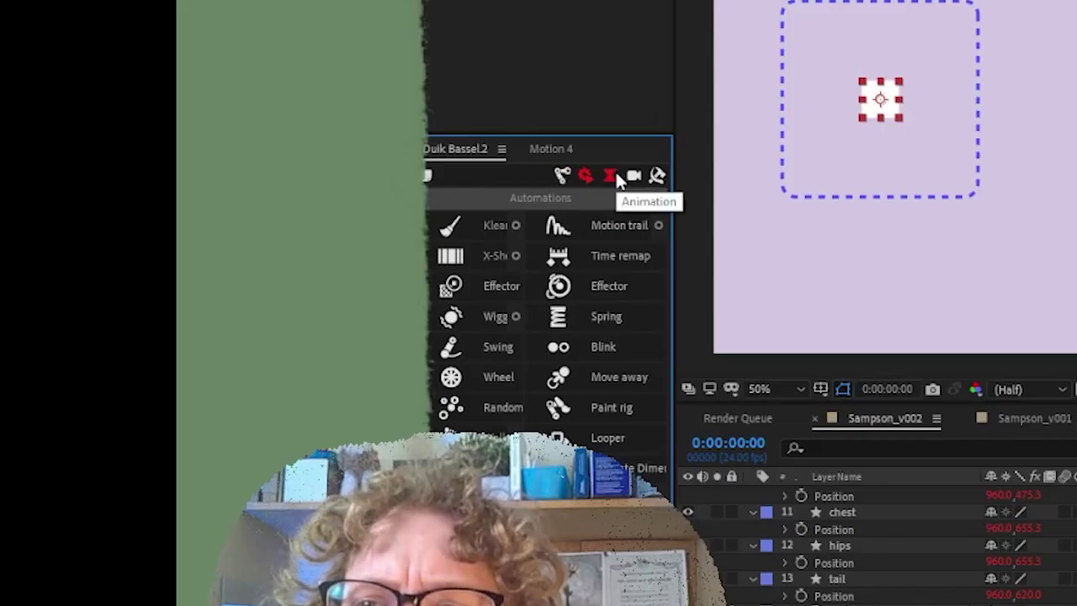
pyautogui.click(617, 177)
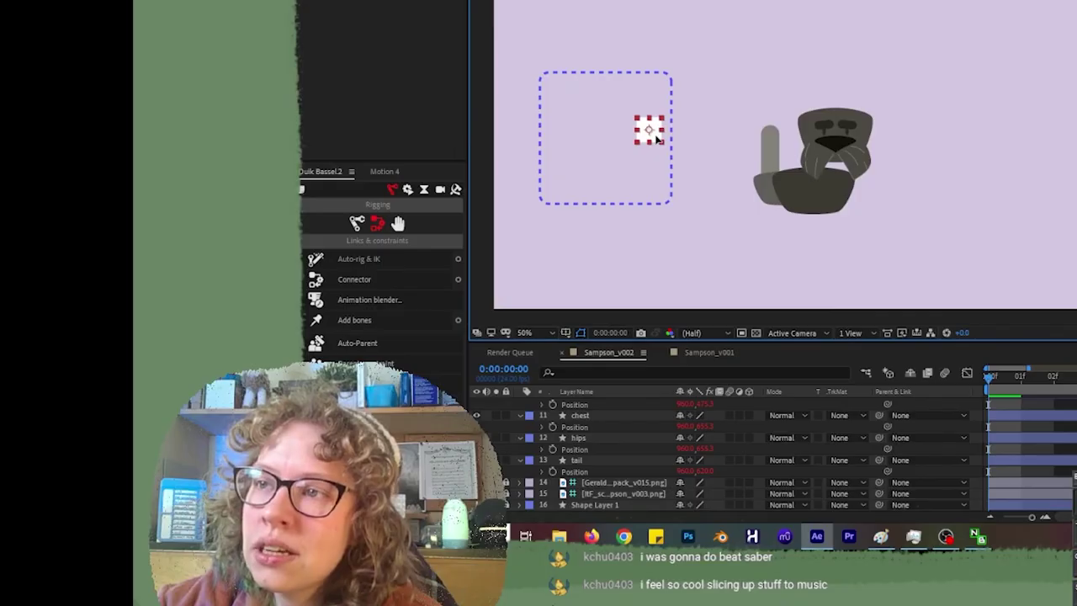
# Swing the BodyAngle handle to a sideways pose, and in Paint scribble light strokes over the hips in the pose's screenshot.
pyautogui.moveTo(656, 135); pyautogui.dragTo(594, 110)
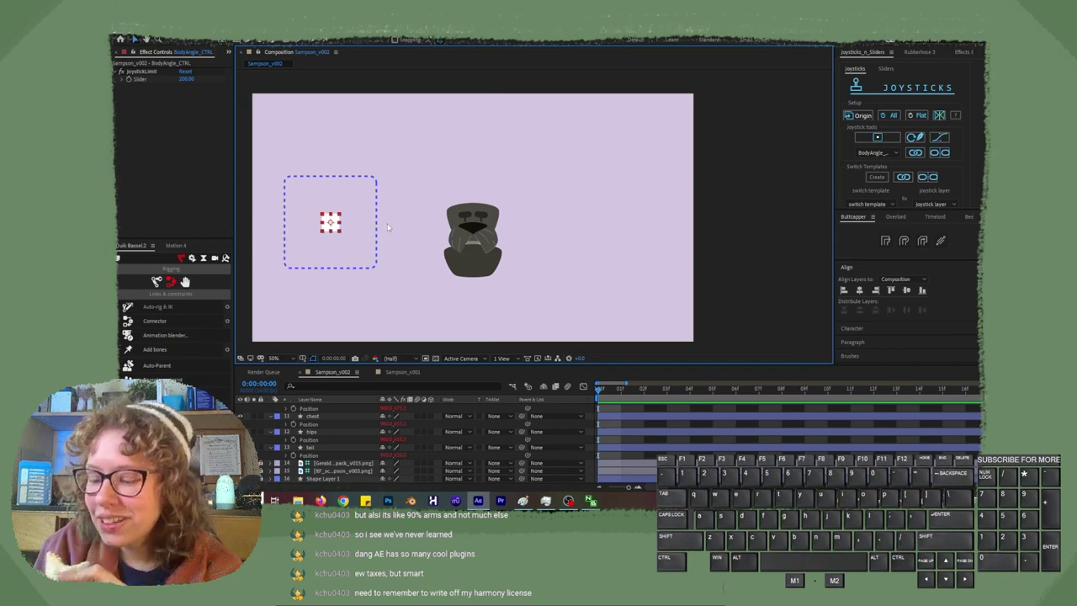
pyautogui.moveTo(330, 222); pyautogui.dragTo(361, 234)
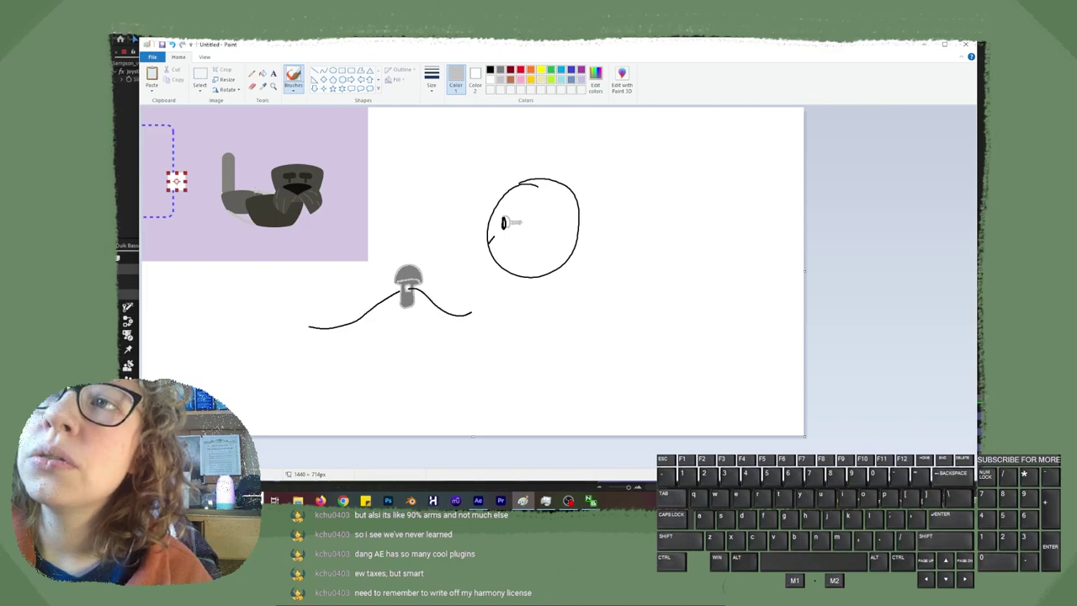
pyautogui.moveTo(255, 191)
pyautogui.mouseDown()
pyautogui.moveTo(232, 202)
pyautogui.moveTo(250, 218)
pyautogui.moveTo(264, 196)
pyautogui.mouseUp()
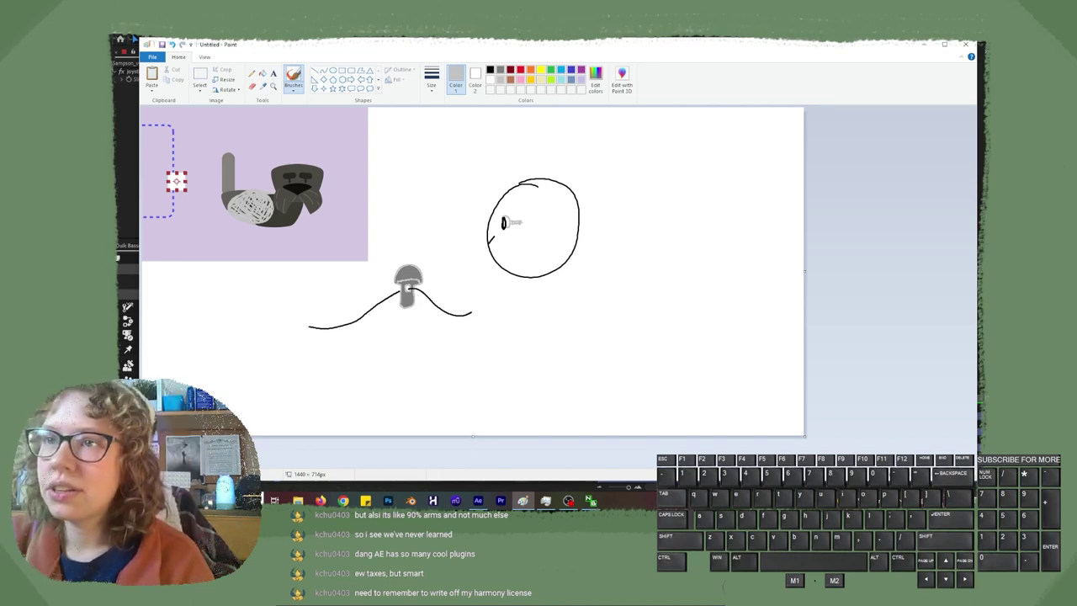
pyautogui.hotkey('alt', 'Tab')
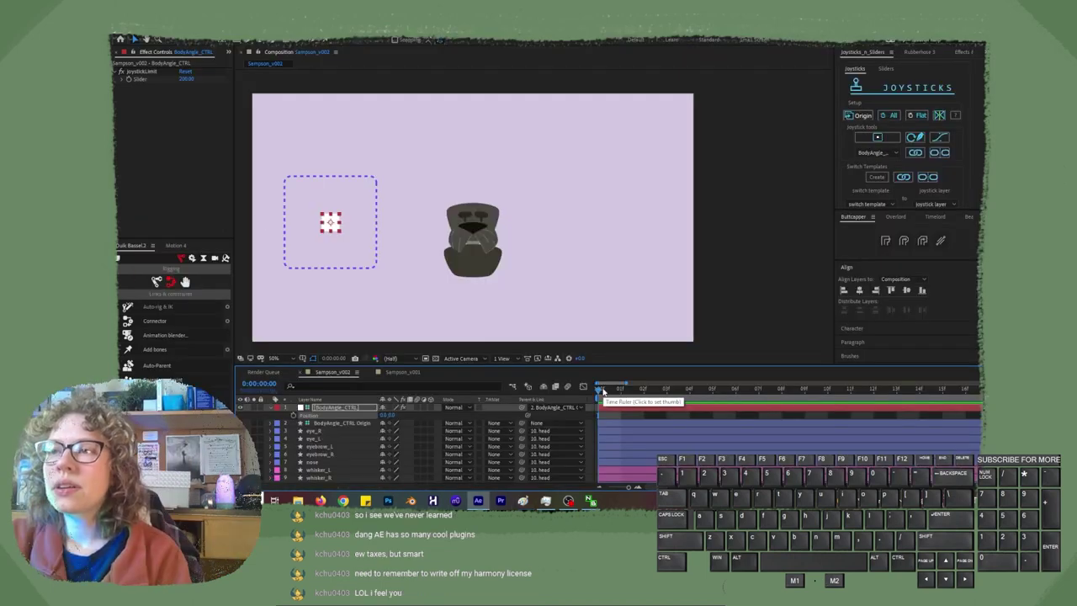
# Examine the dog's face and whisker shapes close up and compare them with the whole figure at smaller magnifications.
pyautogui.press(',')
pyautogui.press(',')
pyautogui.press('.')
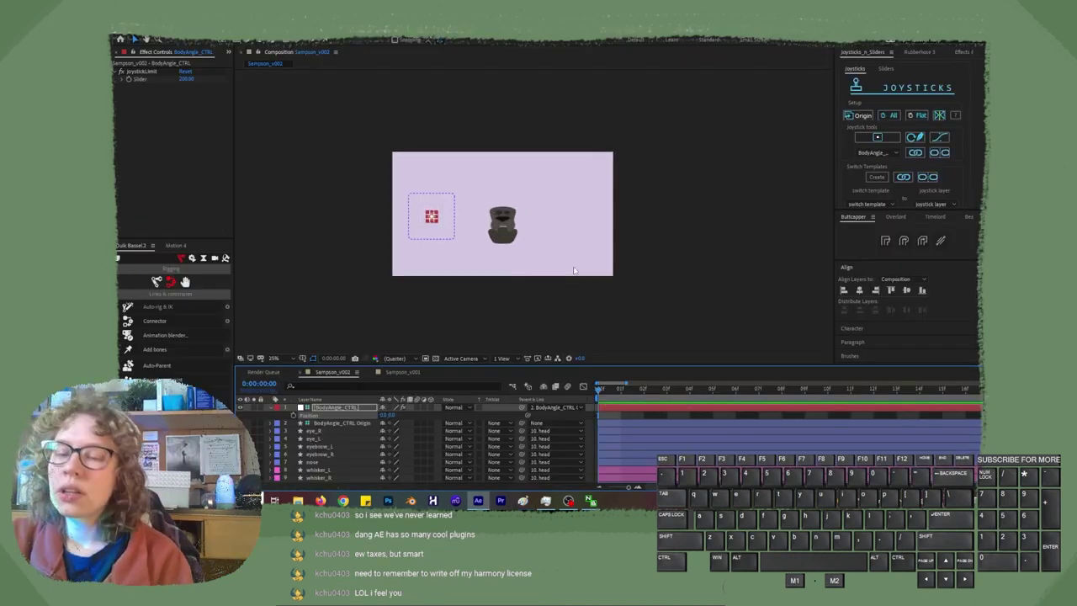
pyautogui.scroll(2, 545, 258)
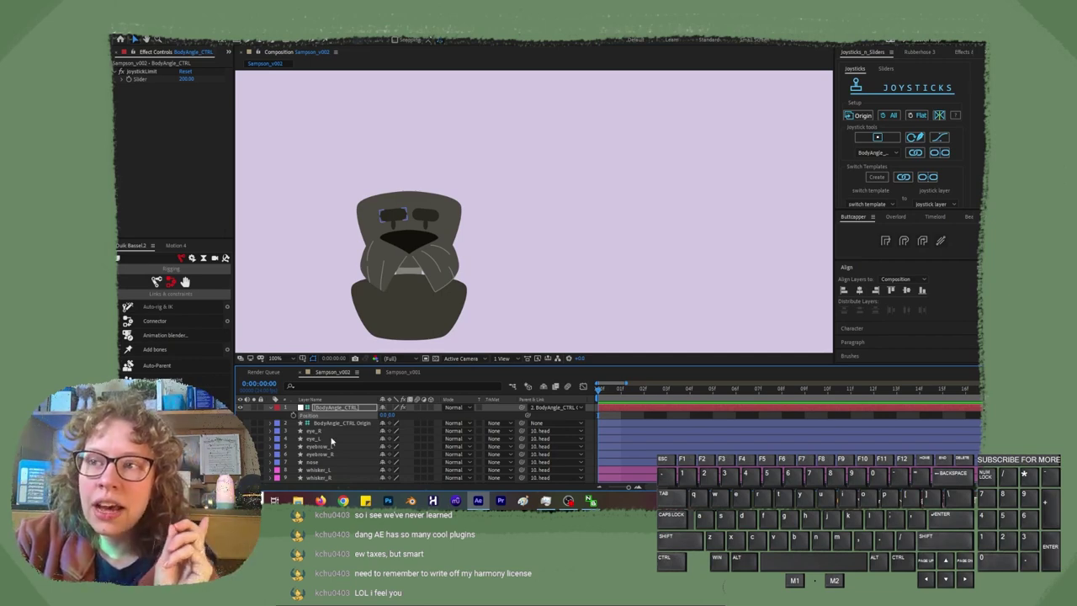
pyautogui.press(',')
pyautogui.press(',')
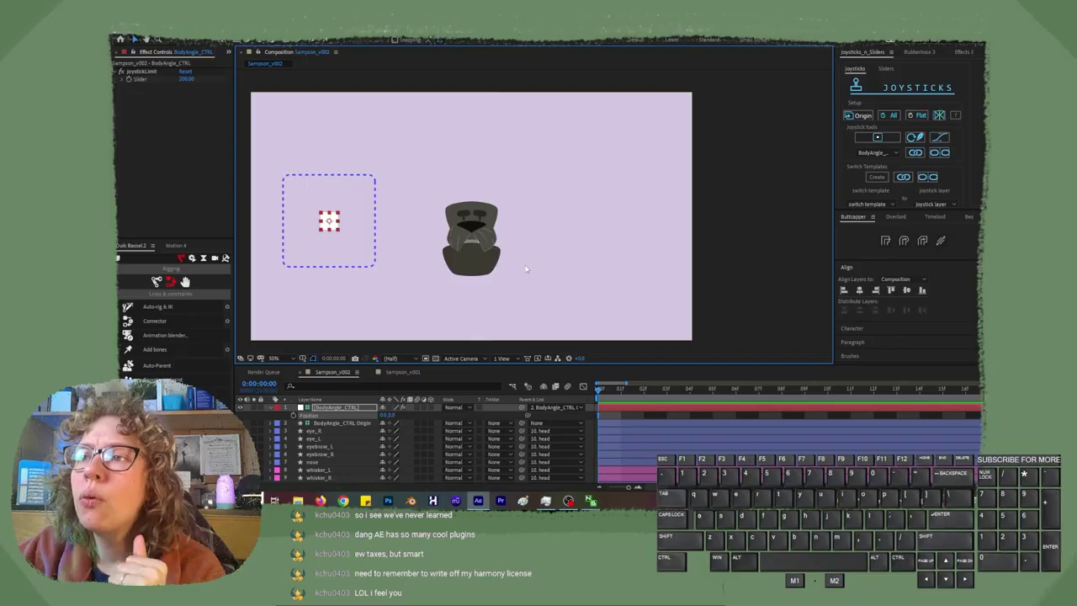
pyautogui.scroll(2, 525, 269)
pyautogui.moveTo(442, 268); pyautogui.dragTo(675, 199)
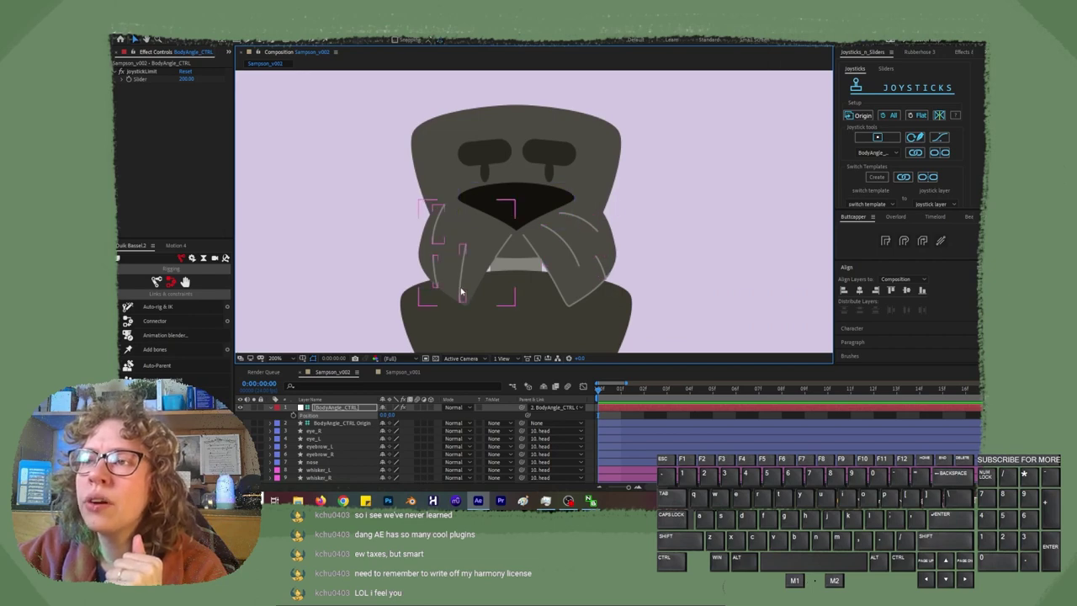
pyautogui.click(603, 275)
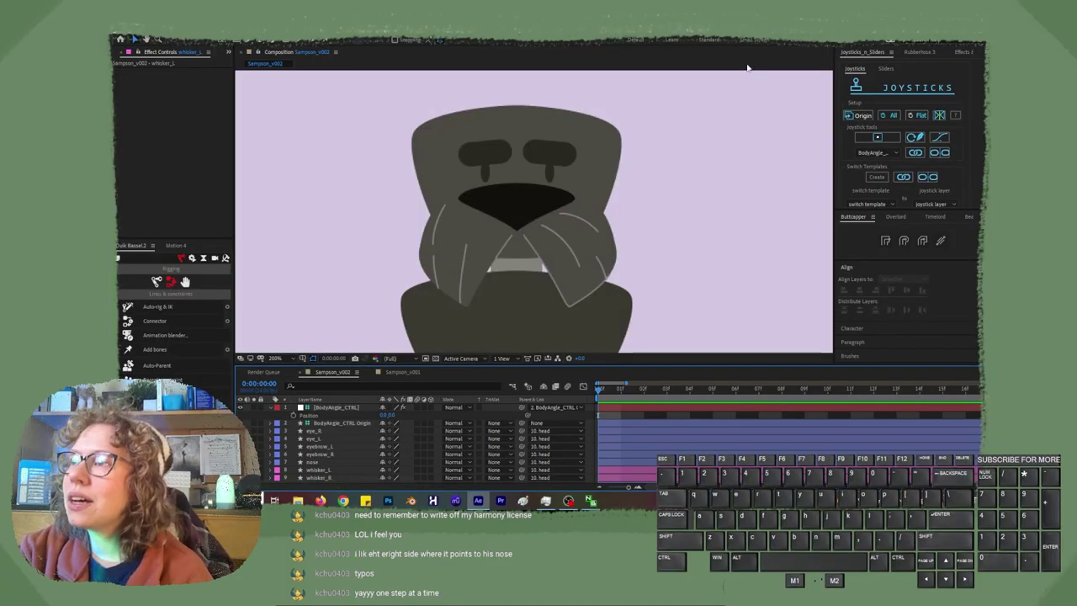
pyautogui.press(',')
pyautogui.press(',')
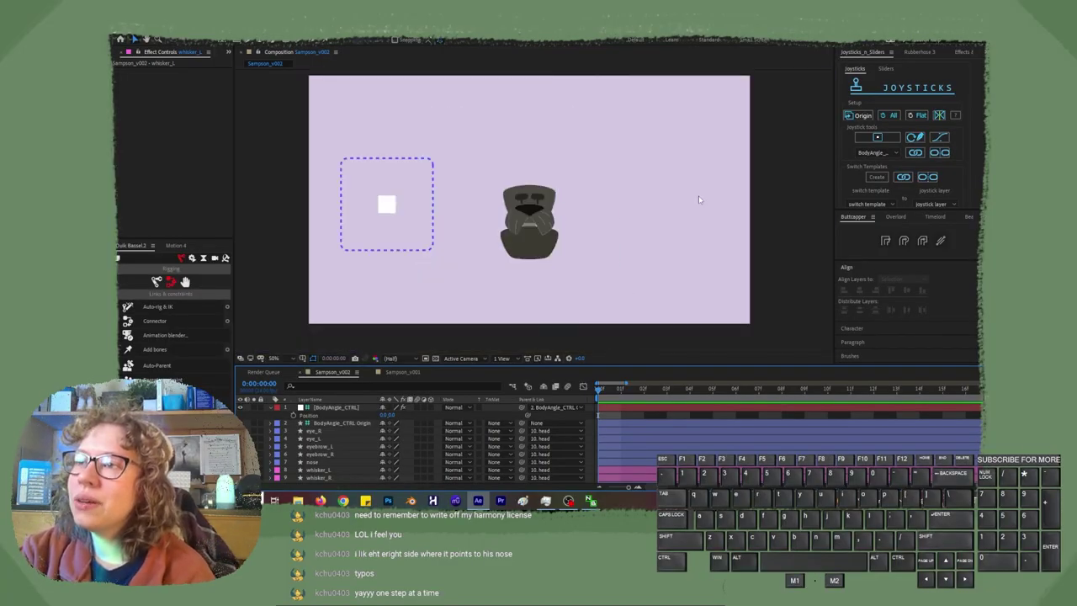
pyautogui.press('.')
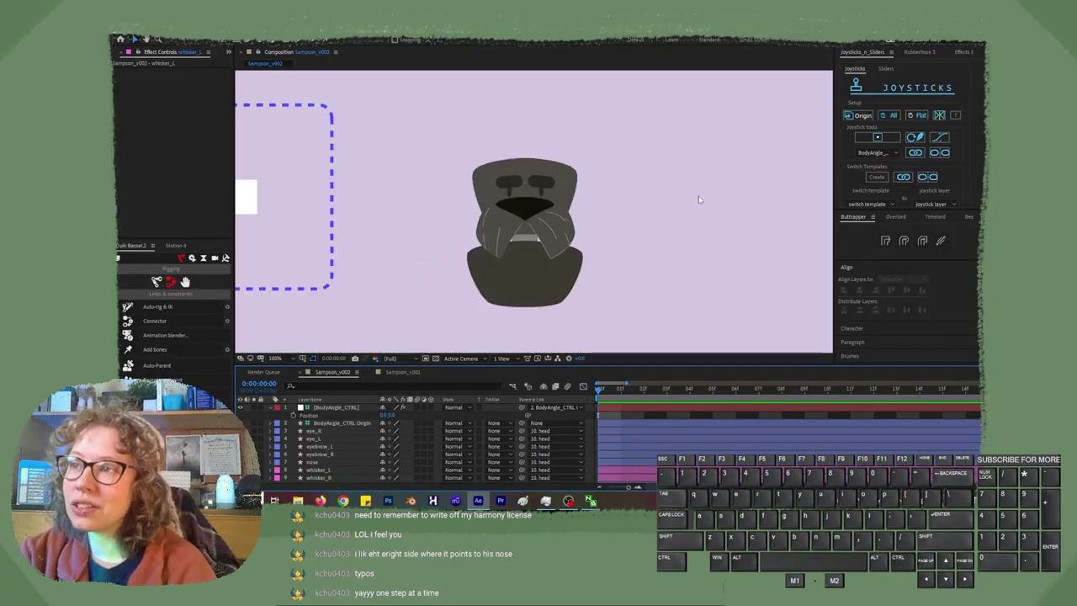
pyautogui.press('.')
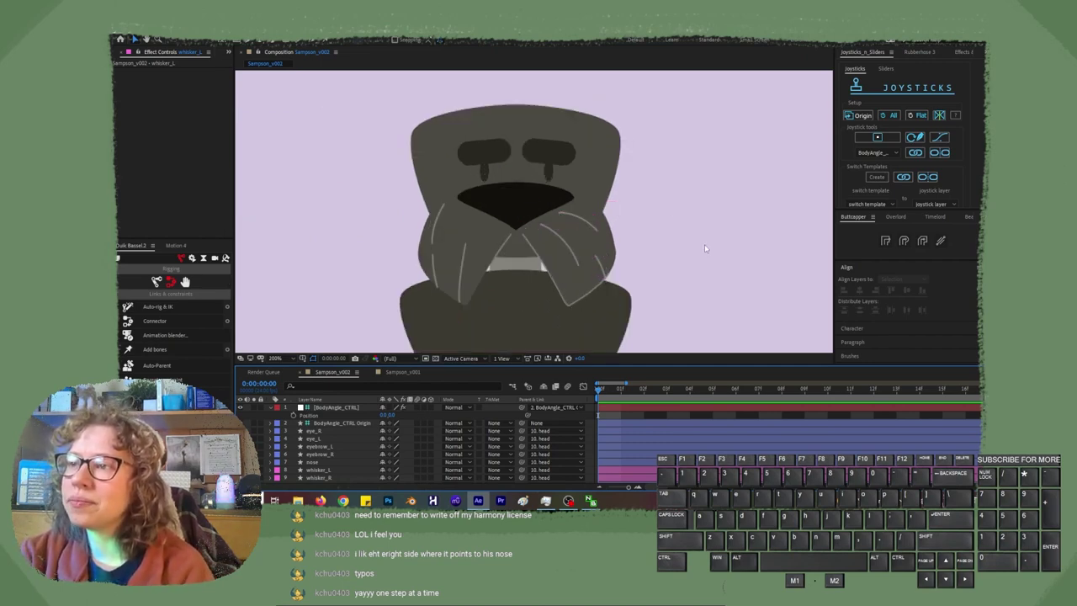
pyautogui.press(',')
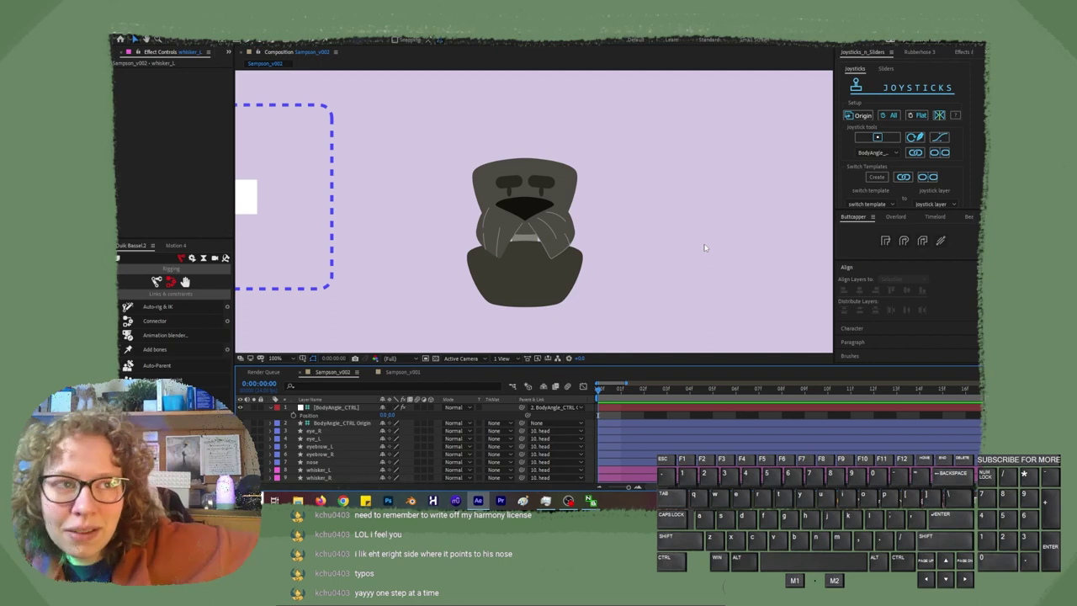